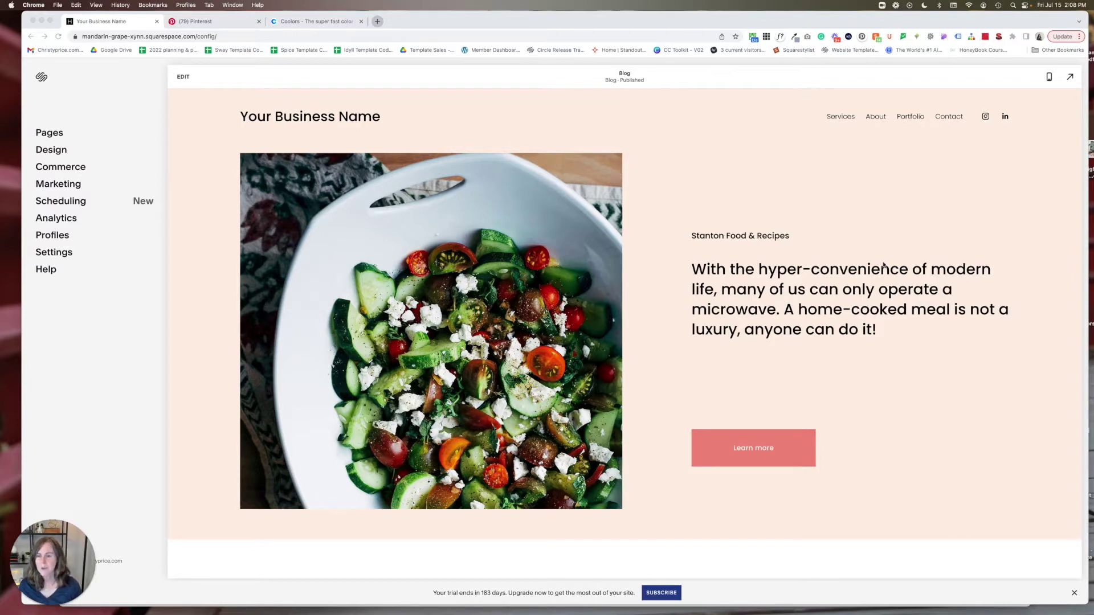
Put the Blog page with the salad hero section into edit mode
{"action": "scroll", "coordinate": [884, 265], "scroll_direction": "down", "scroll_amount": 1}
{"action": "scroll", "coordinate": [219, 161], "scroll_direction": "up", "scroll_amount": 1}
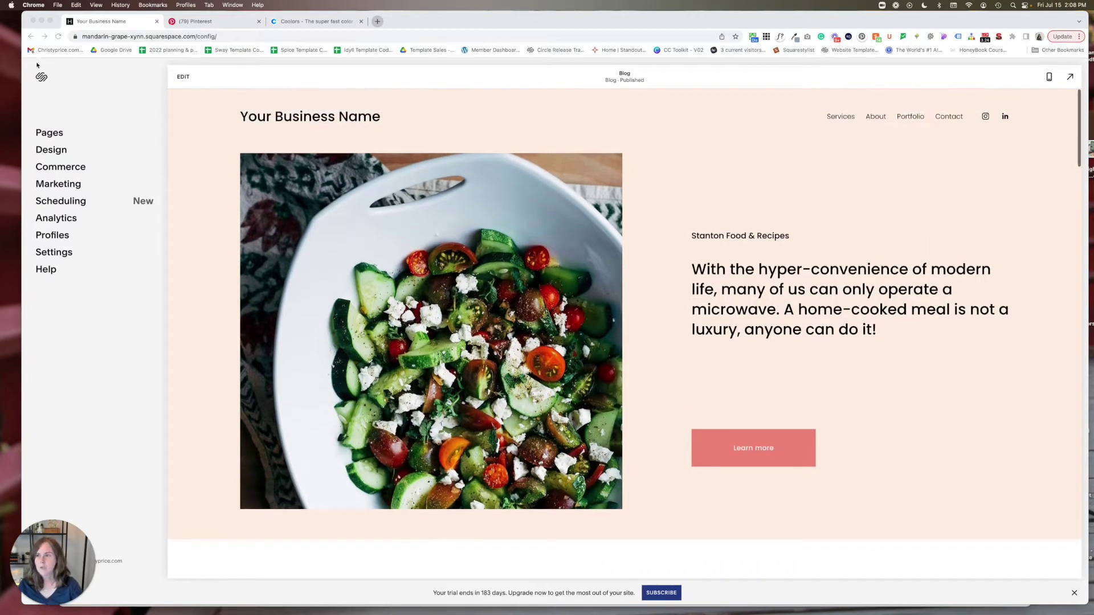
{"action": "left_click", "coordinate": [183, 77]}
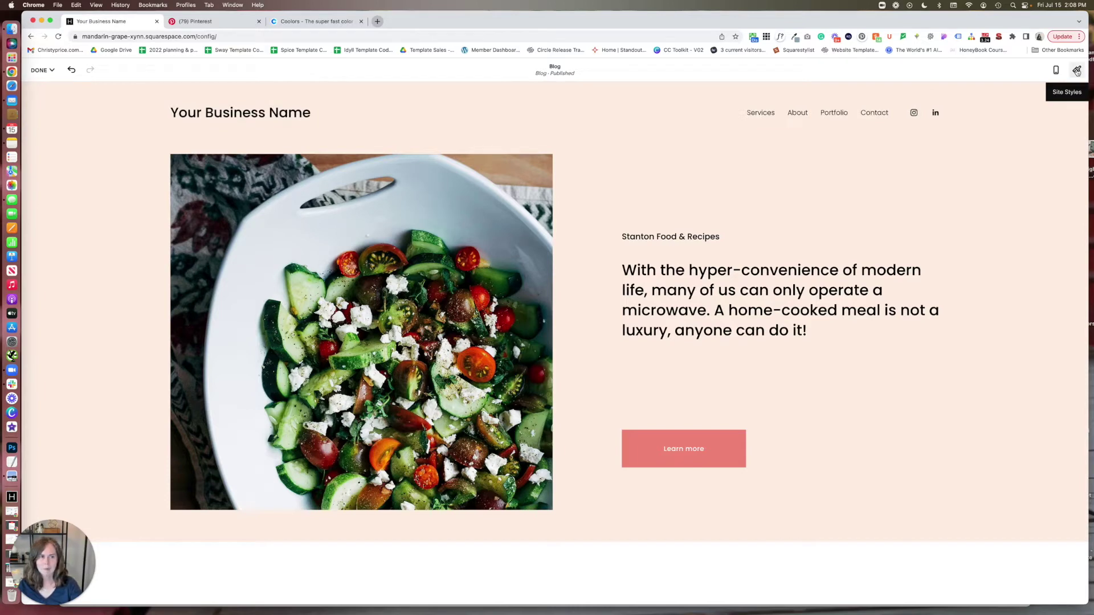
Show the Site Styles Colors settings with the five-colour palette and Lightest 1 to Darkest 2 themes
{"action": "left_click", "coordinate": [1077, 70]}
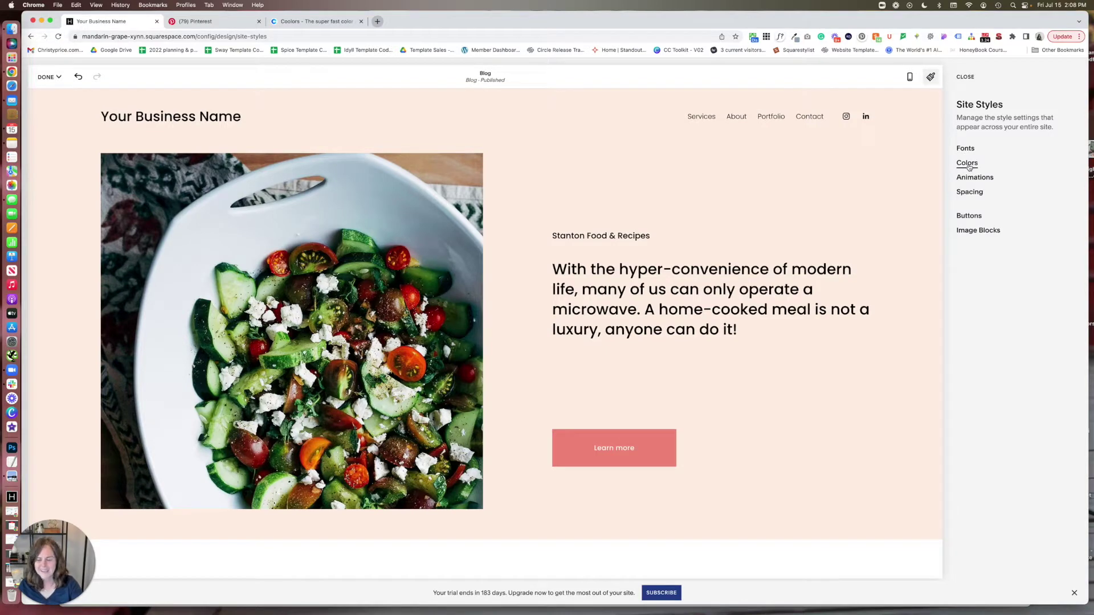
{"action": "left_click", "coordinate": [967, 163]}
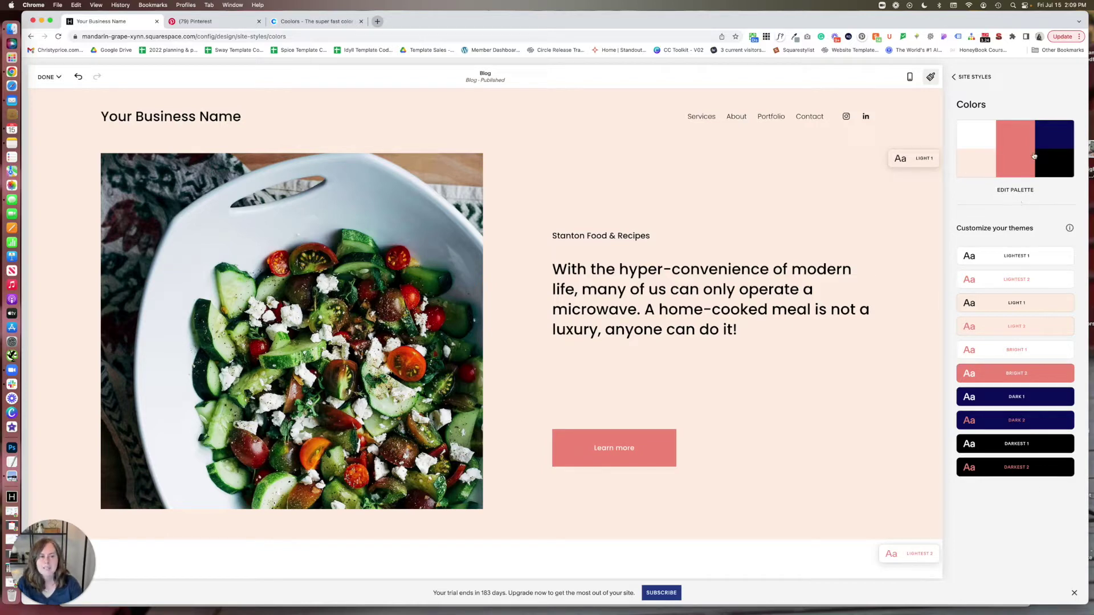
In the Palette Editor, view the salmon colour as RGB values, then as hex again
{"action": "left_click", "coordinate": [1013, 192]}
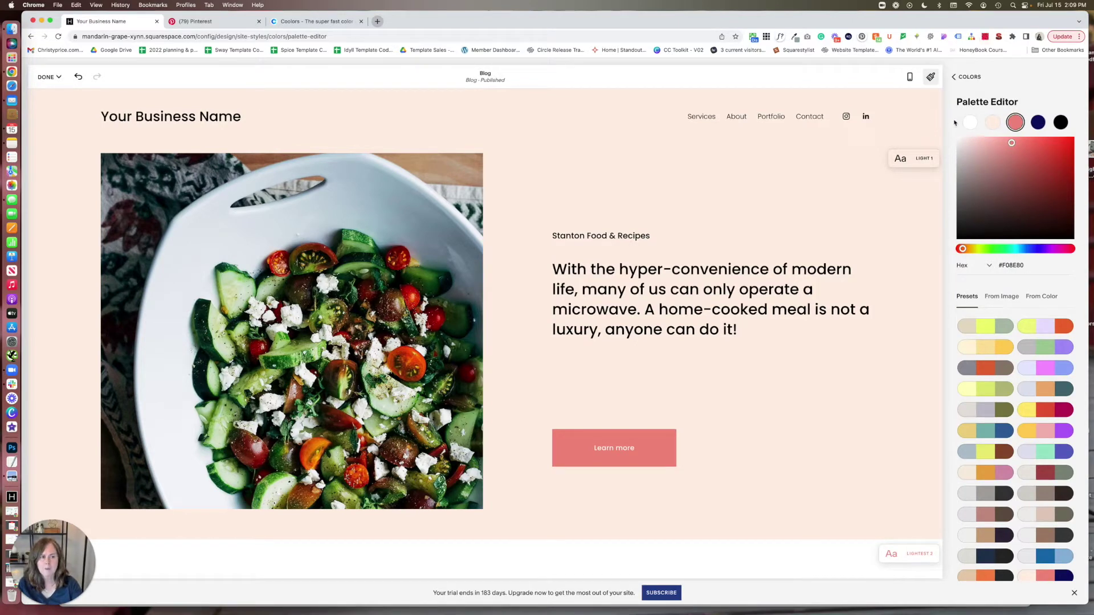
{"action": "left_click", "coordinate": [1013, 123]}
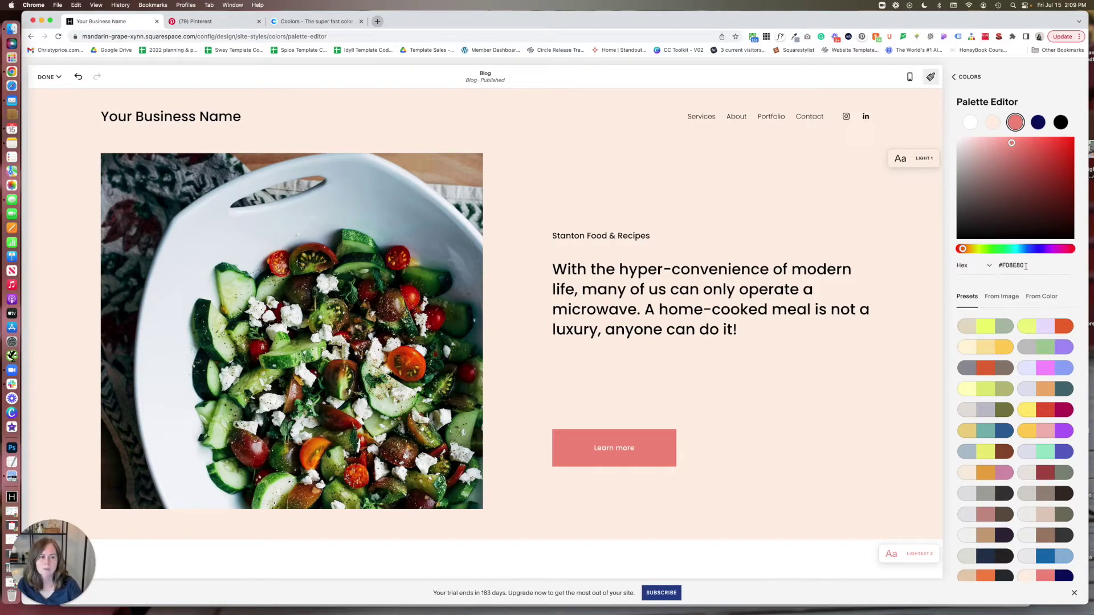
{"action": "left_click", "coordinate": [988, 268]}
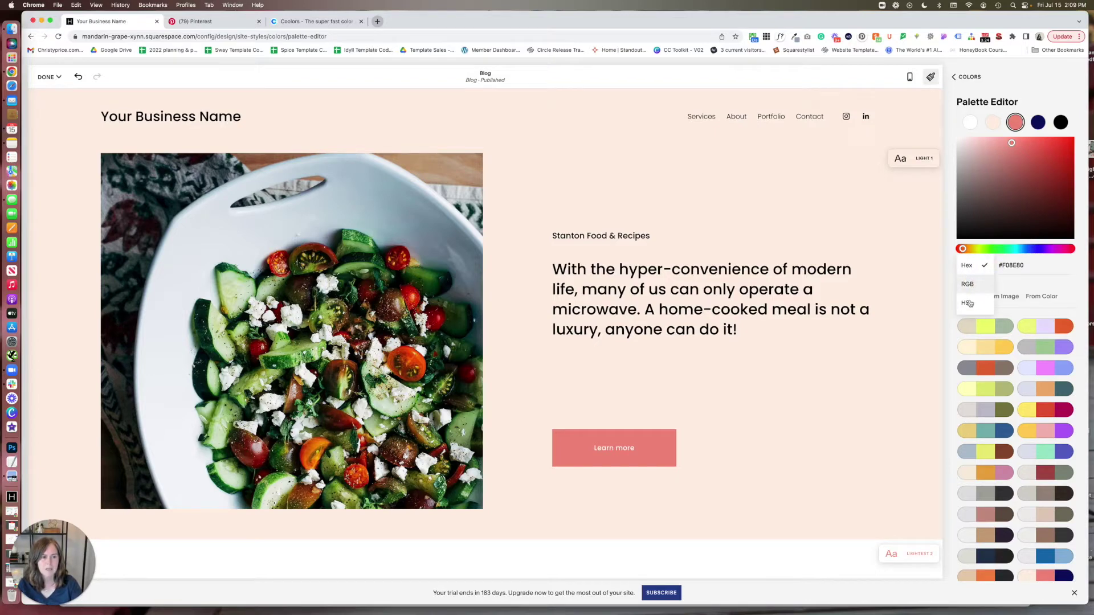
{"action": "left_click", "coordinate": [968, 284]}
{"action": "left_click", "coordinate": [970, 268]}
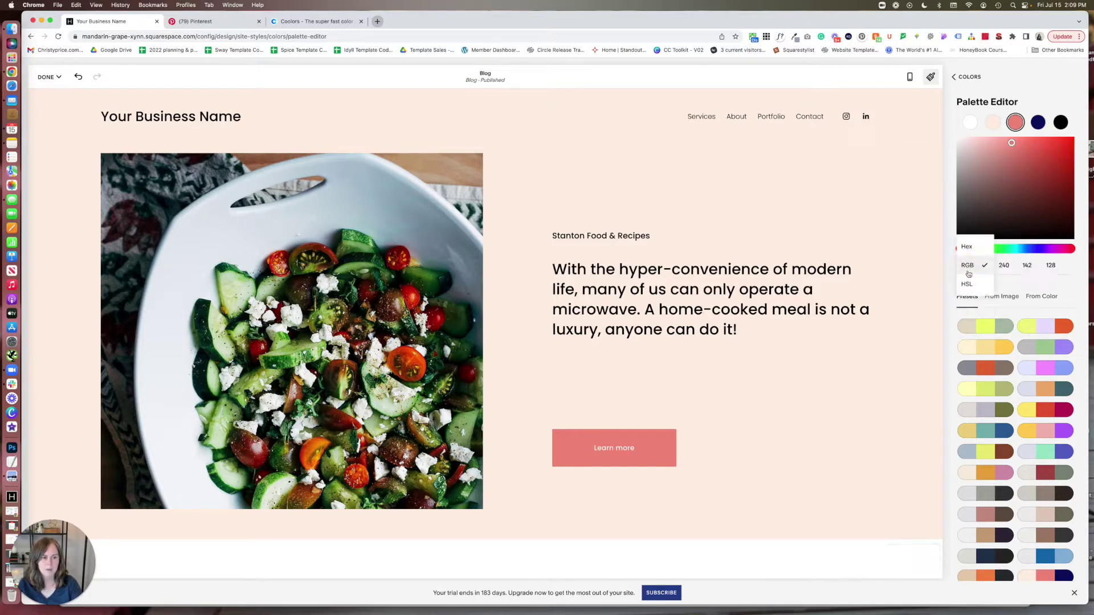
{"action": "left_click", "coordinate": [967, 251]}
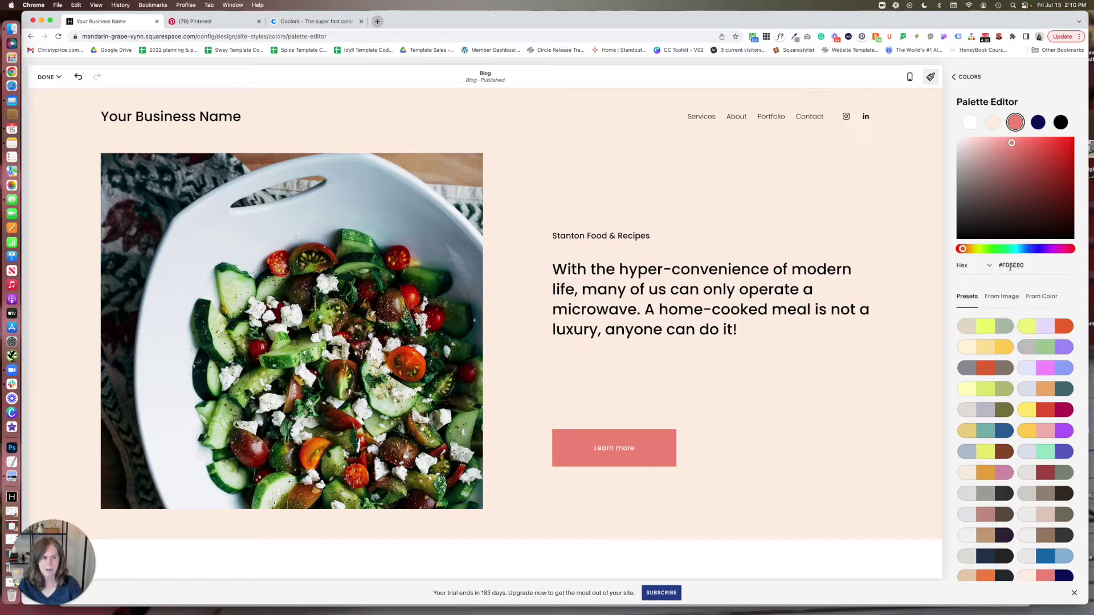
Try F2f2f2, yellow-green and olive shades for the white colour, then reset it to #FFFFFF
{"action": "left_click", "coordinate": [970, 122]}
{"action": "left_click", "coordinate": [967, 266]}
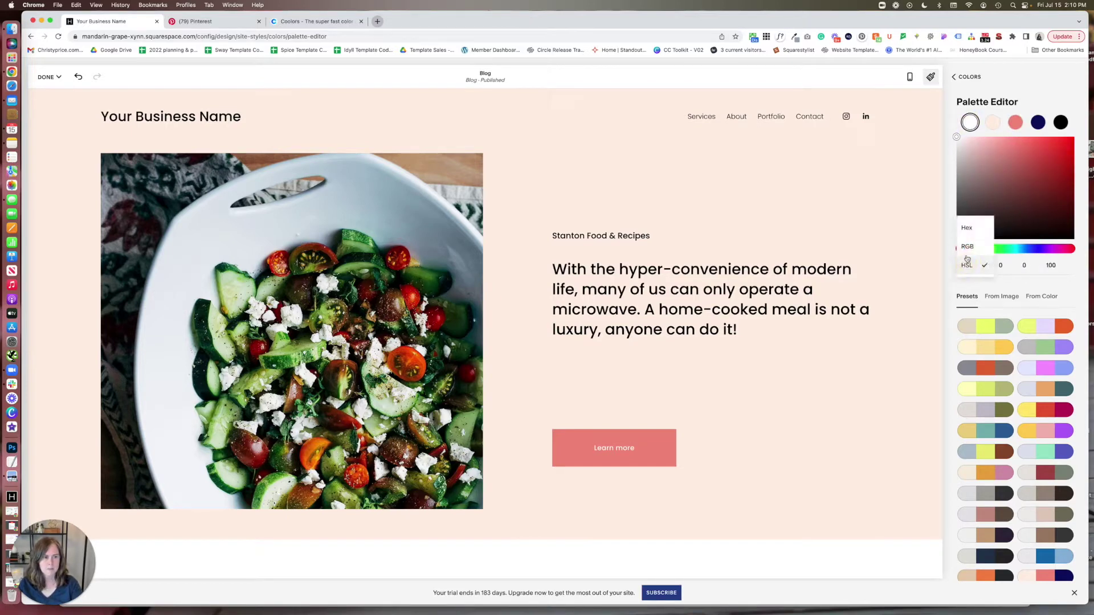
{"action": "left_click", "coordinate": [968, 224]}
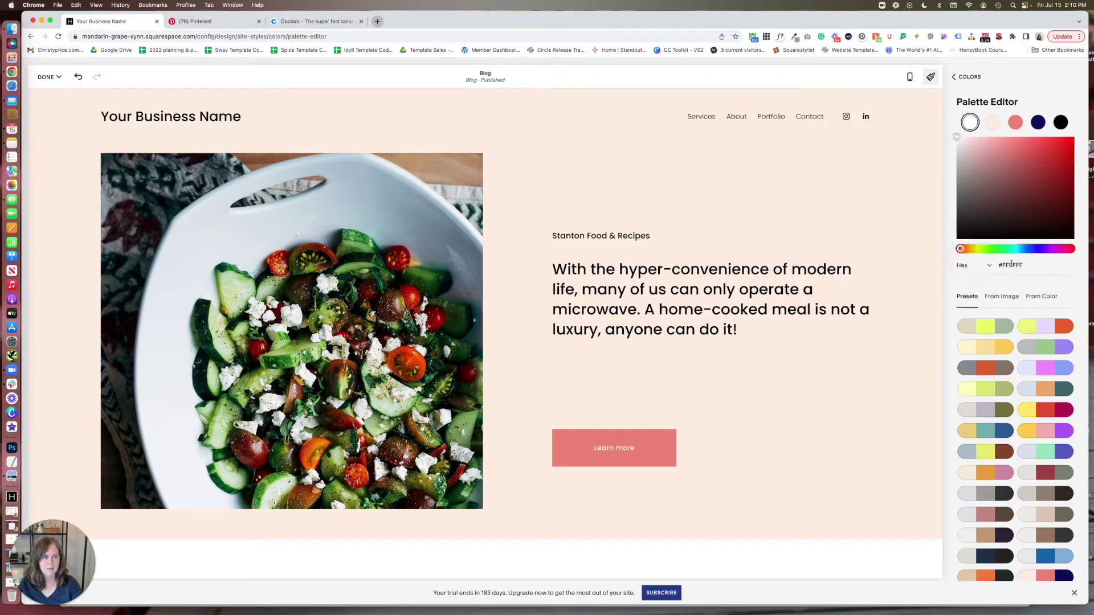
{"action": "left_click", "coordinate": [1011, 265]}
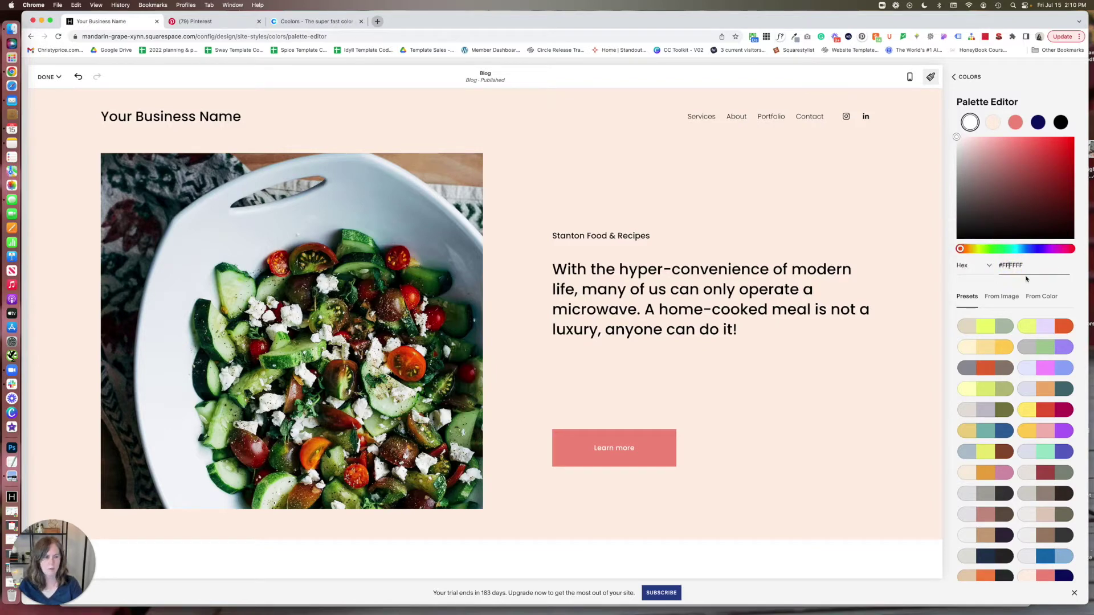
{"action": "double_click", "coordinate": [1026, 266]}
{"action": "type", "text": "F2"}
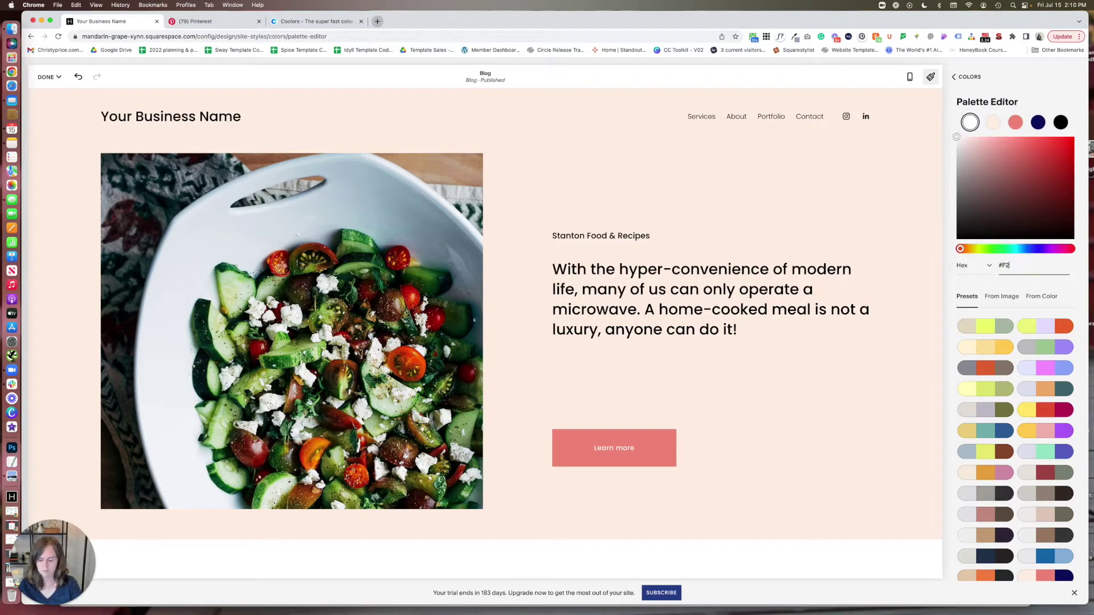
{"action": "type", "text": "f2f2"}
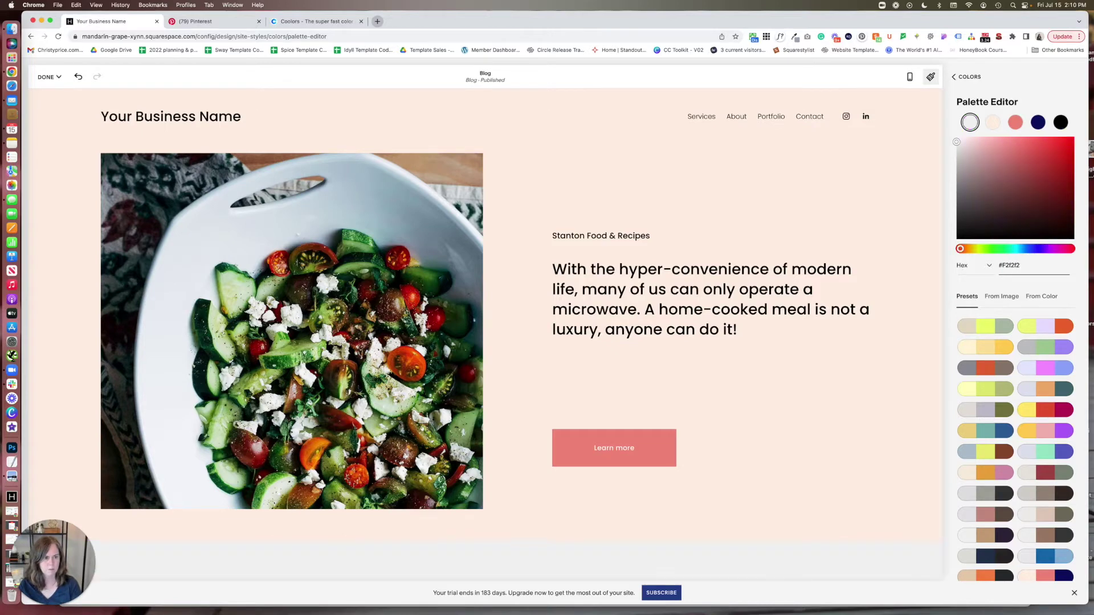
{"action": "left_click", "coordinate": [978, 248]}
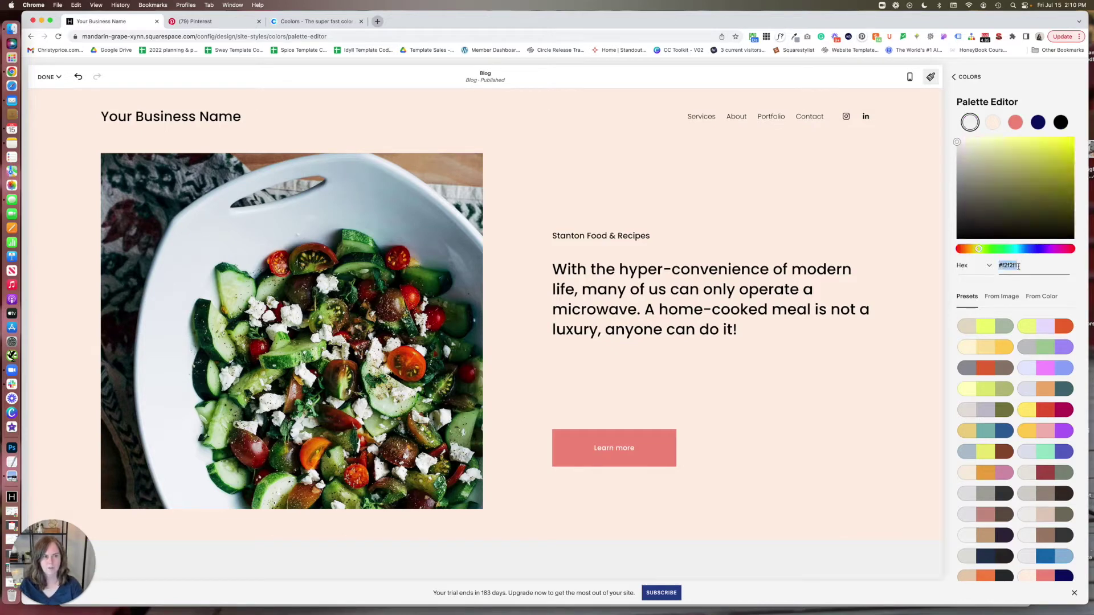
{"action": "left_click", "coordinate": [996, 153]}
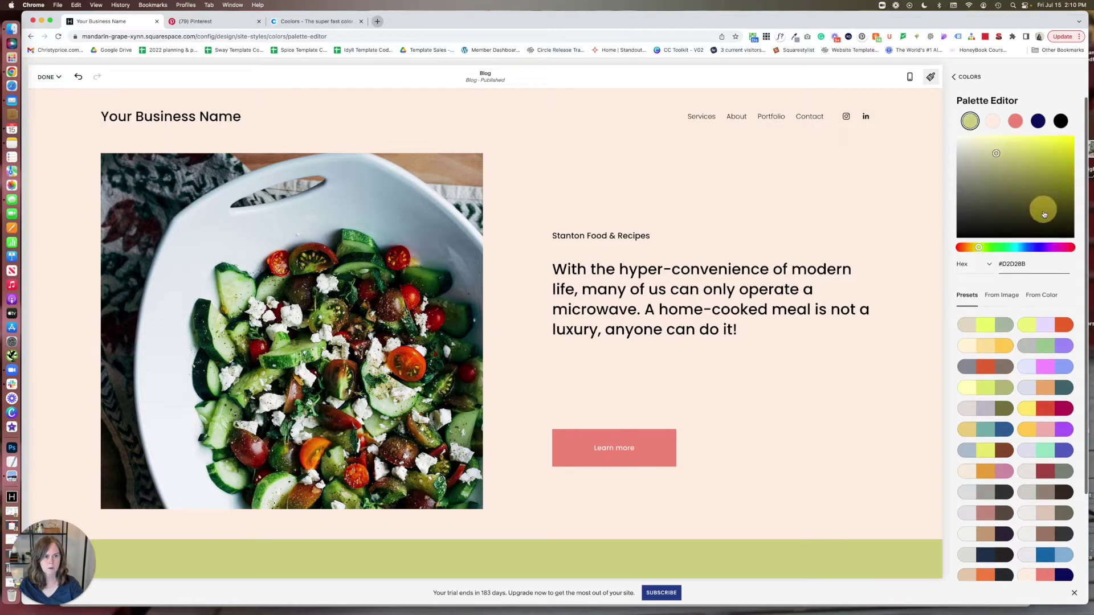
{"action": "left_click", "coordinate": [1013, 184]}
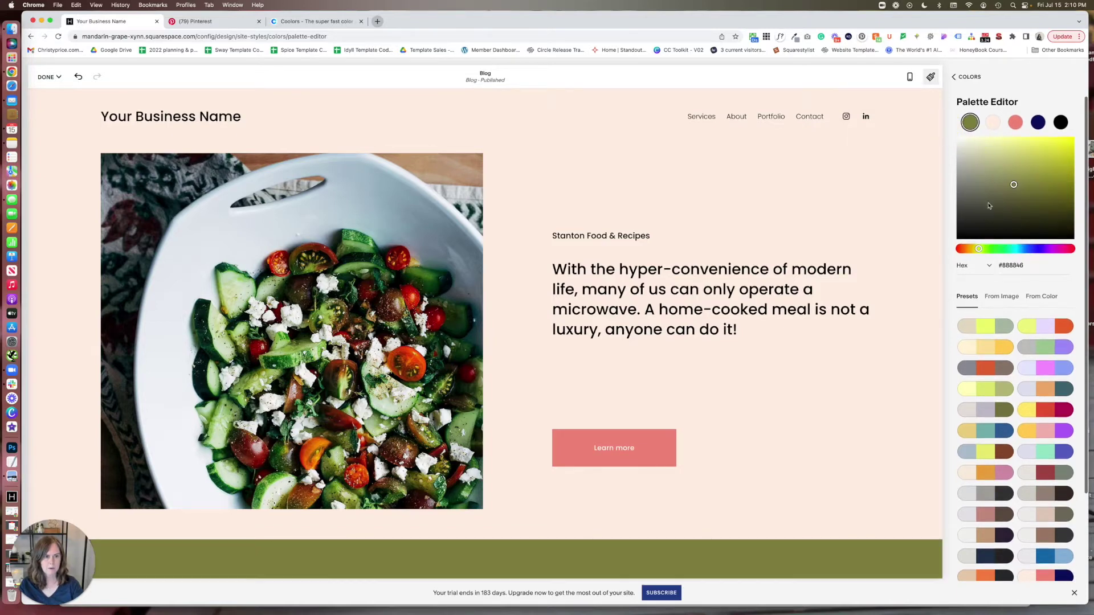
{"action": "left_click_drag", "start_coordinate": [989, 205], "coordinate": [963, 142]}
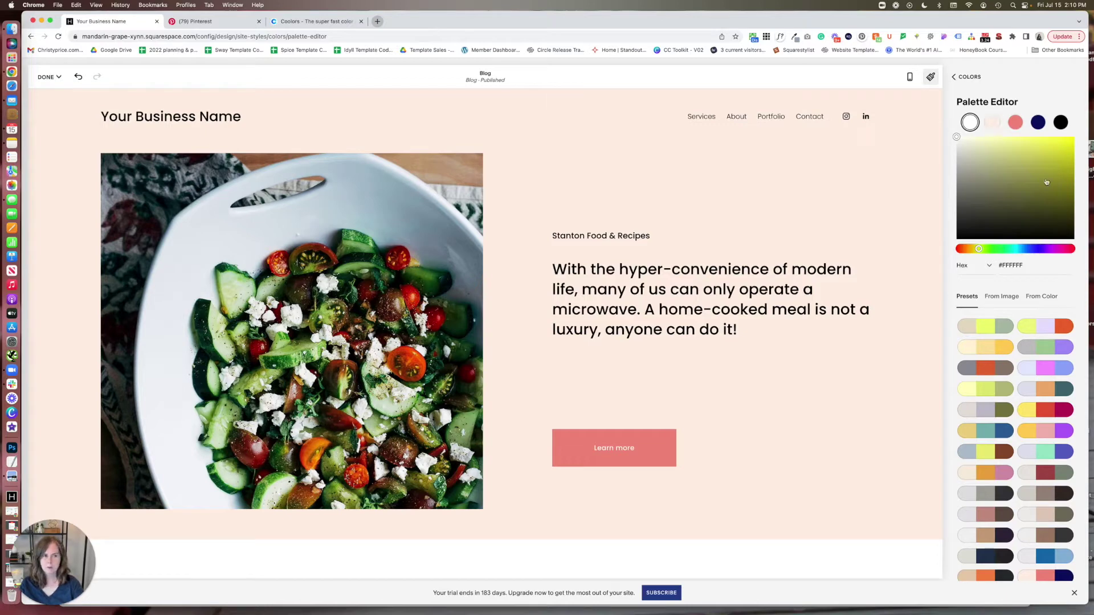
Try the yellow-red and off-white-black presets, then apply the yellow, teal and blue preset
{"action": "scroll", "coordinate": [996, 491], "scroll_direction": "down", "scroll_amount": 1}
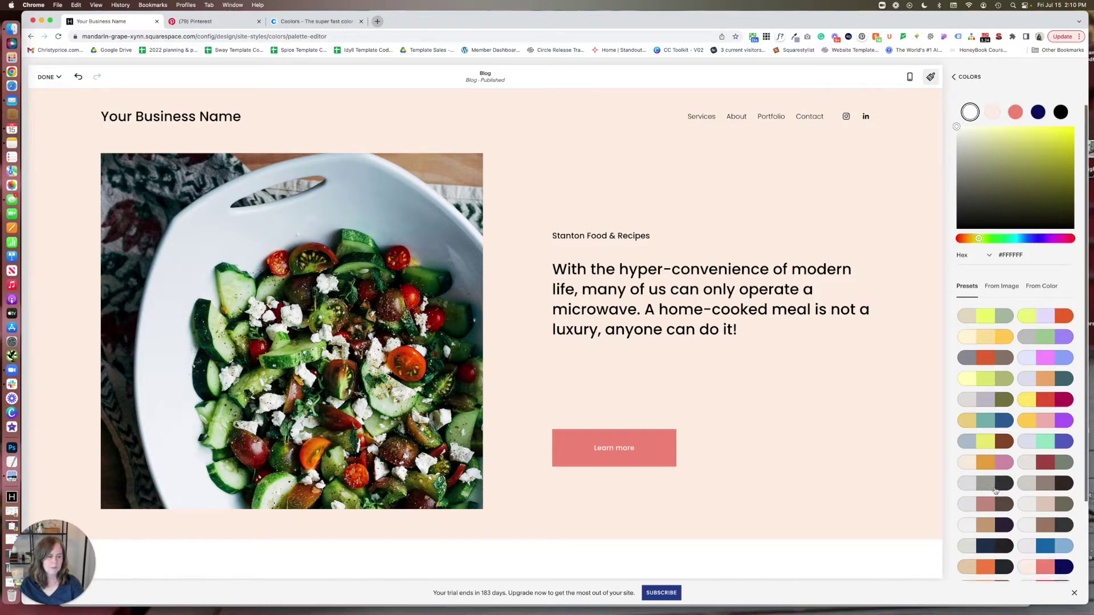
{"action": "scroll", "coordinate": [996, 491], "scroll_direction": "down", "scroll_amount": 3}
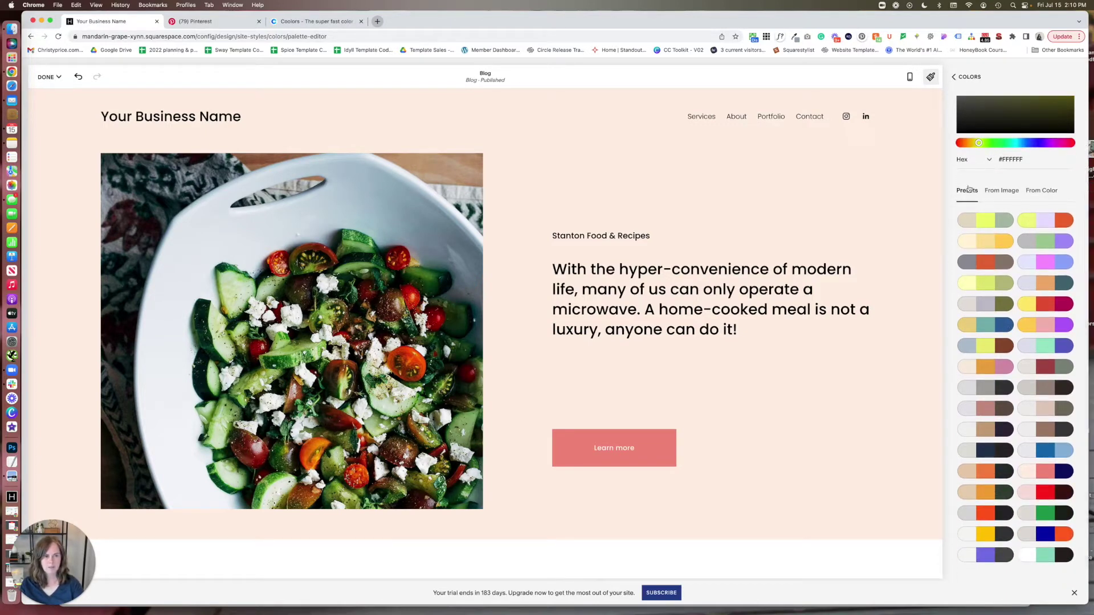
{"action": "scroll", "coordinate": [1025, 323], "scroll_direction": "up", "scroll_amount": 3}
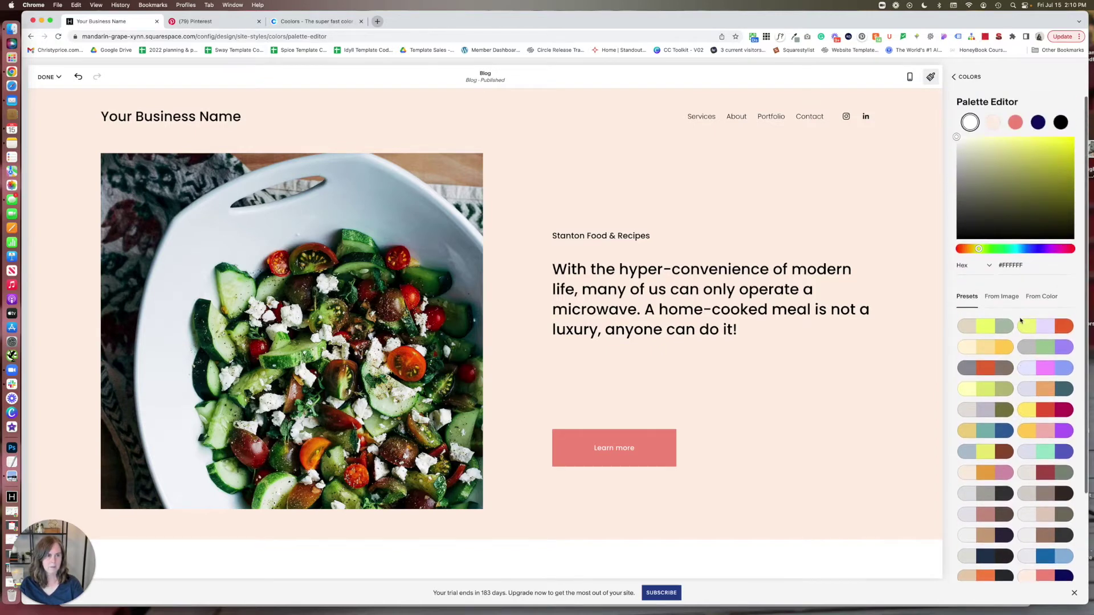
{"action": "scroll", "coordinate": [1026, 319], "scroll_direction": "down", "scroll_amount": 3}
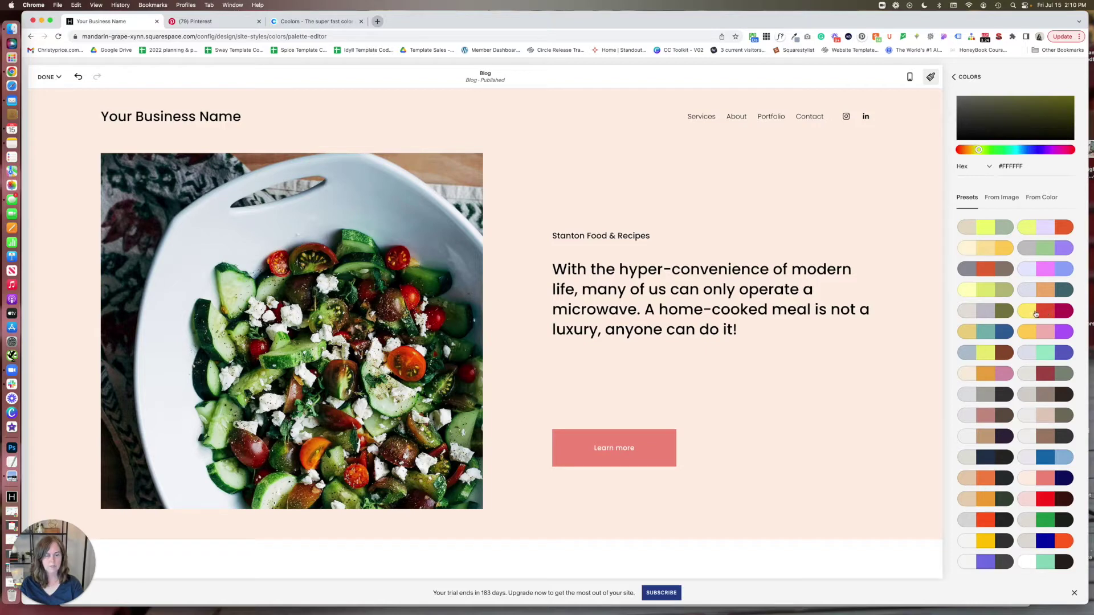
{"action": "left_click", "coordinate": [1033, 311]}
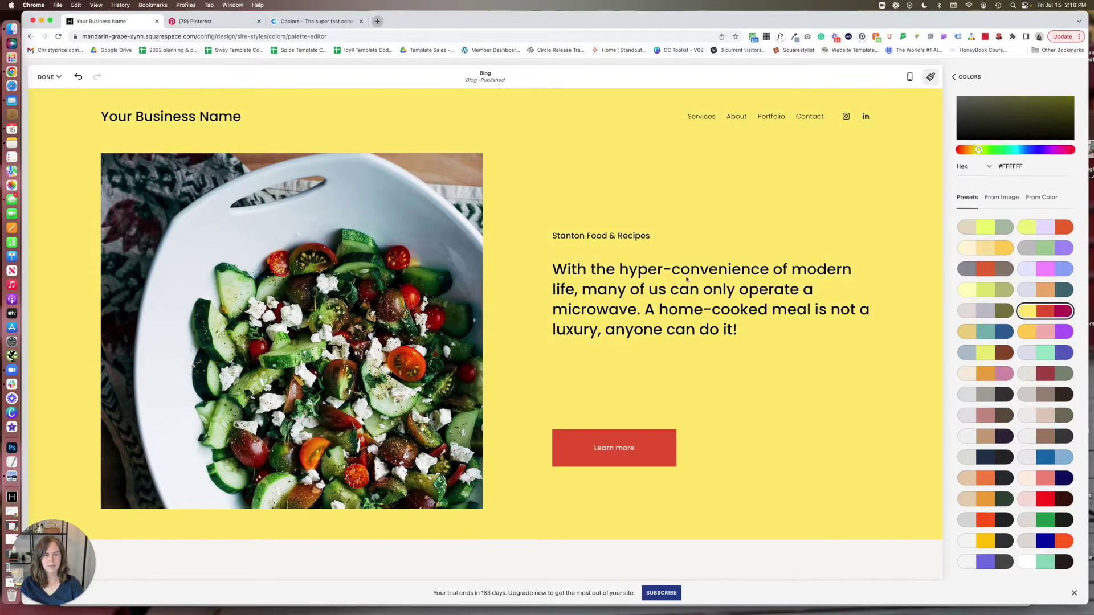
{"action": "left_click", "coordinate": [1056, 417]}
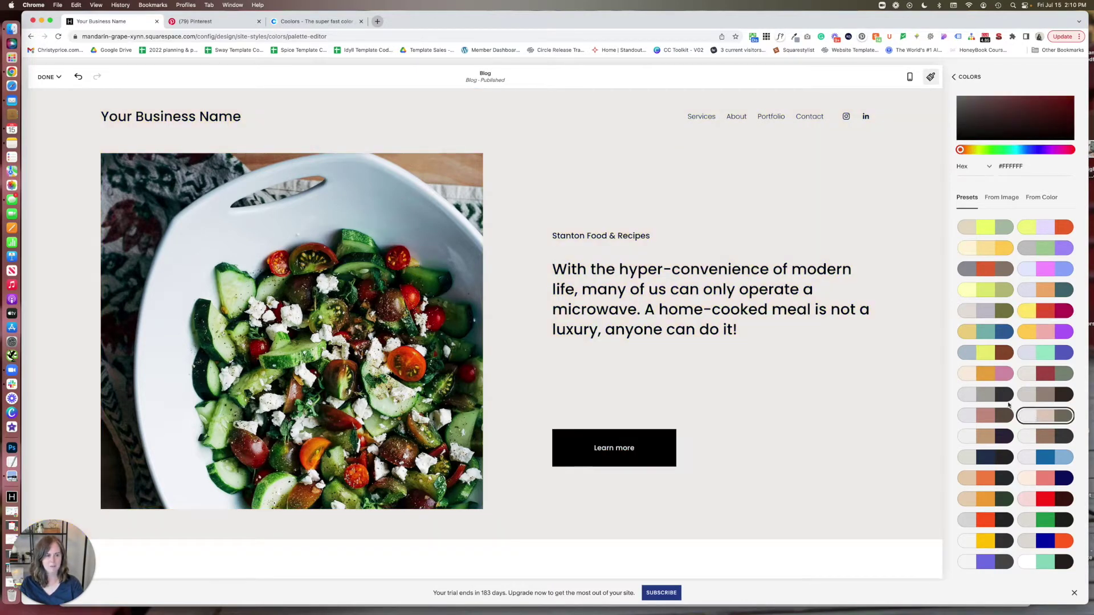
{"action": "left_click", "coordinate": [984, 335]}
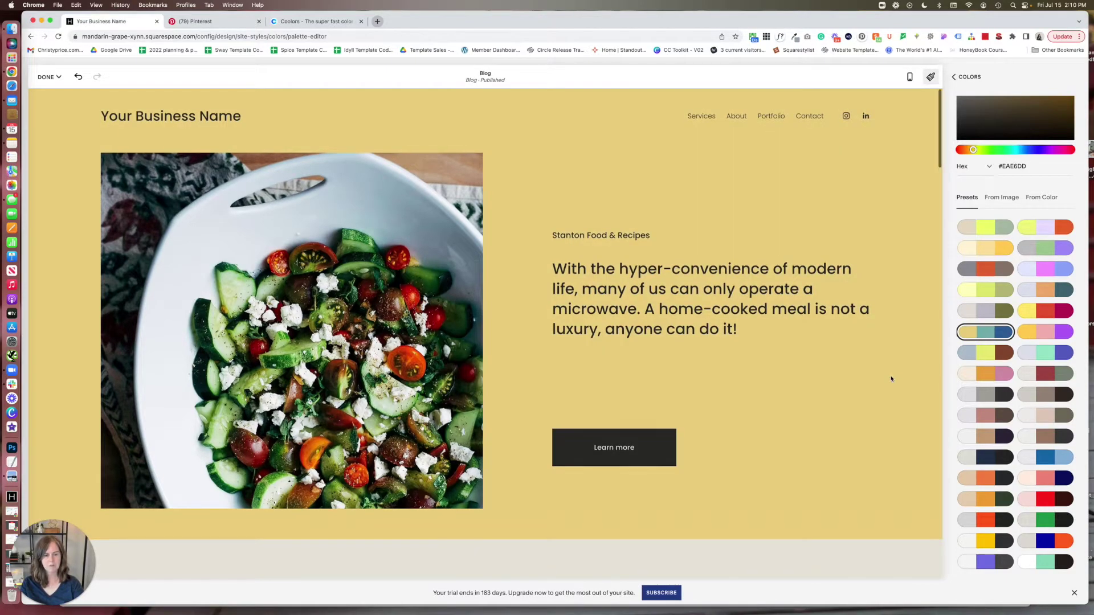
Preview the golden yellow hero section and its dark button on the page
{"action": "scroll", "coordinate": [892, 379], "scroll_direction": "down", "scroll_amount": 10}
{"action": "scroll", "coordinate": [892, 378], "scroll_direction": "down", "scroll_amount": 15}
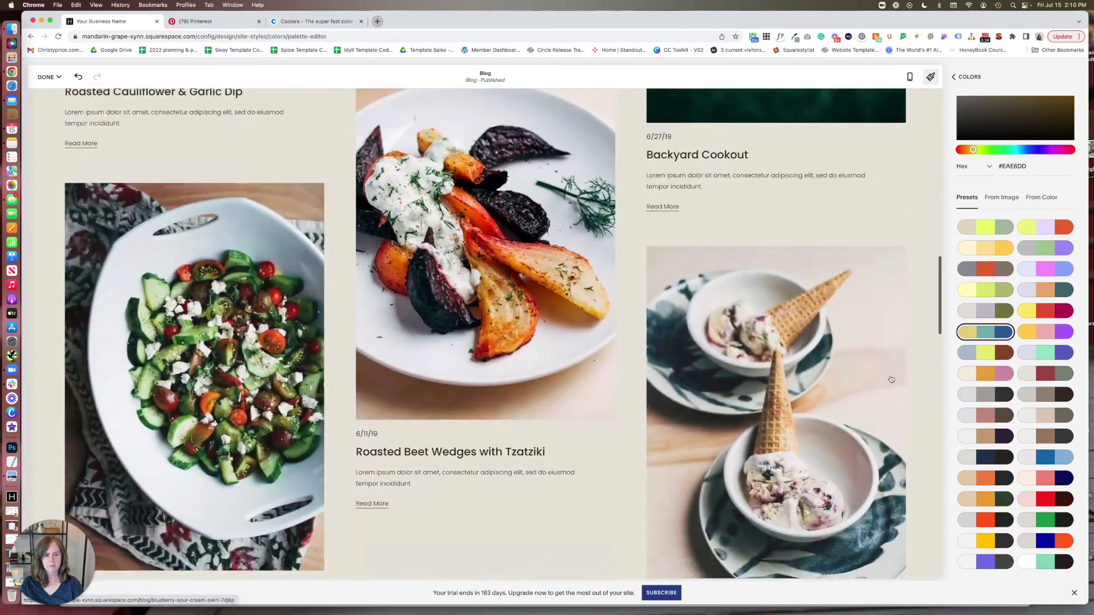
{"action": "scroll", "coordinate": [892, 378], "scroll_direction": "down", "scroll_amount": 5}
{"action": "scroll", "coordinate": [892, 378], "scroll_direction": "up", "scroll_amount": 20}
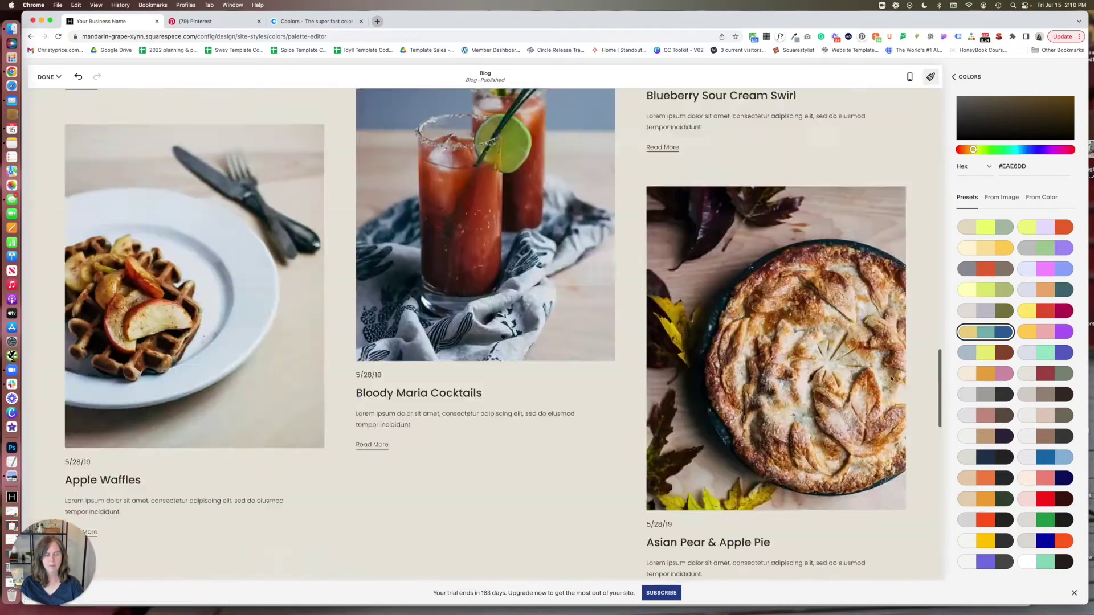
{"action": "scroll", "coordinate": [969, 254], "scroll_direction": "up", "scroll_amount": 3}
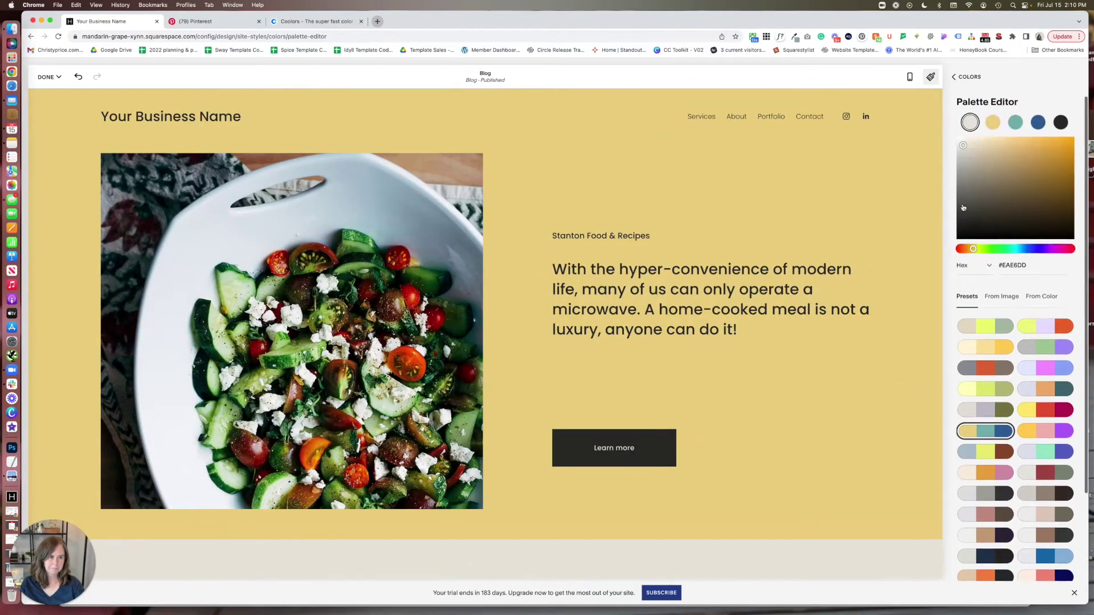
{"action": "left_click", "coordinate": [1004, 299]}
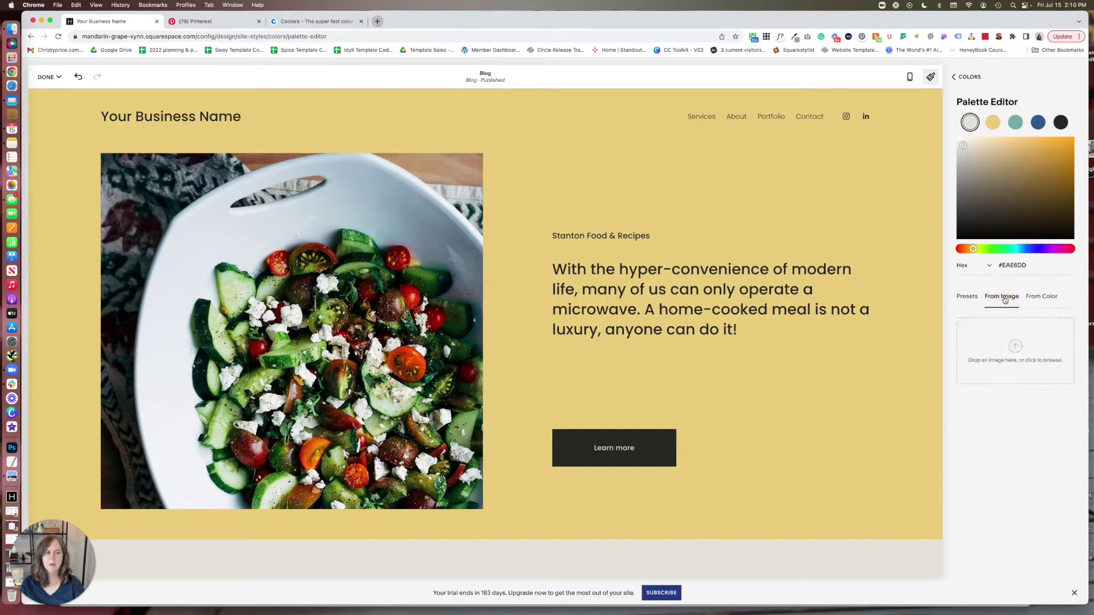
Generate a white, light blue, blue, dark grey and black palette from a building photo in Downloads
{"action": "left_click", "coordinate": [1021, 347]}
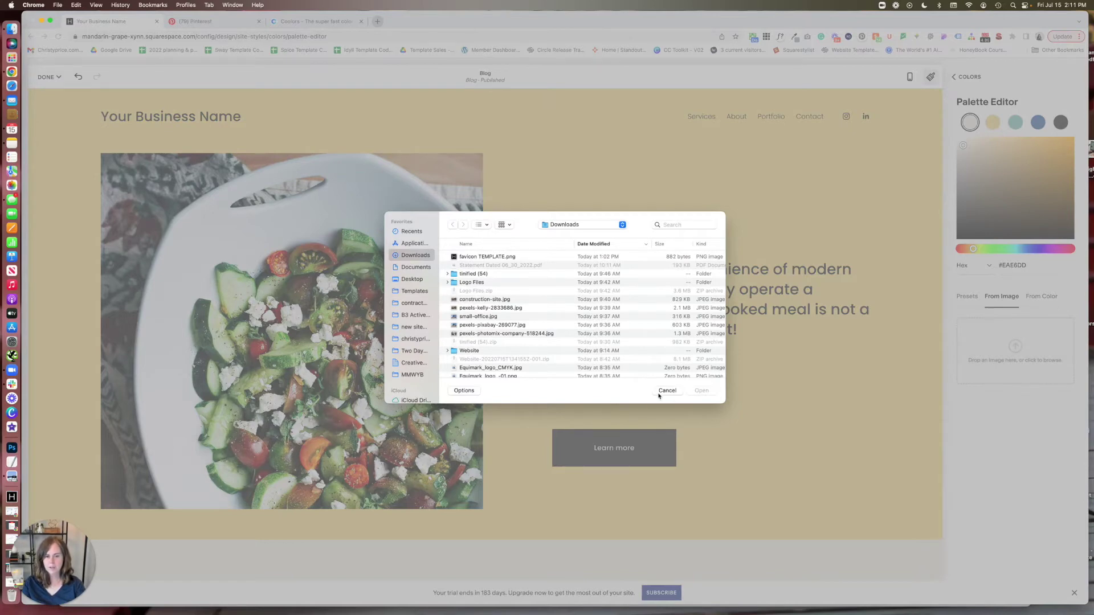
{"action": "double_click", "coordinate": [480, 317]}
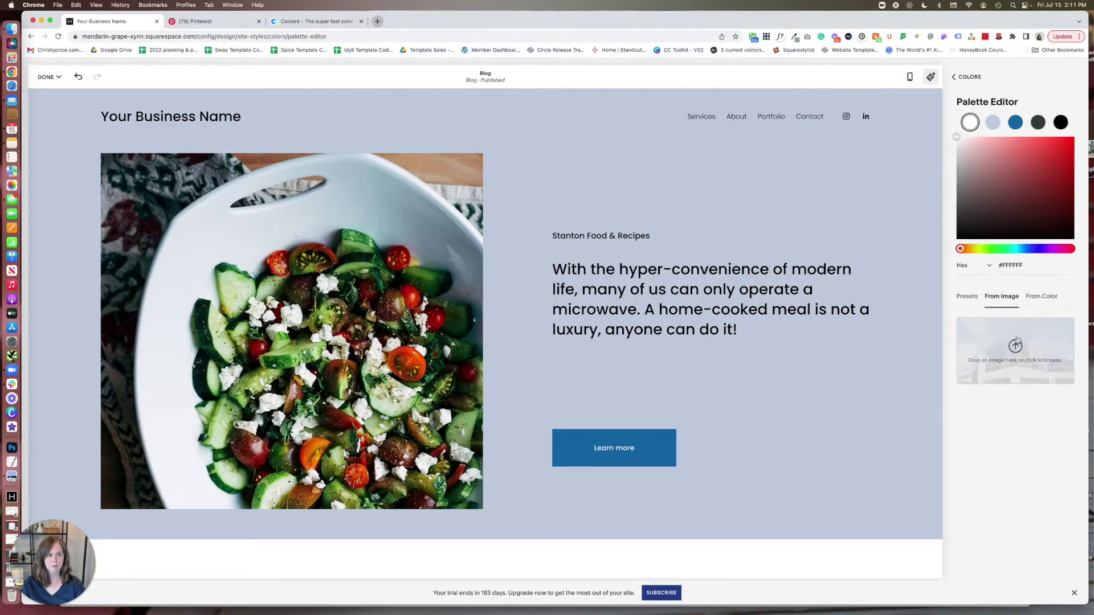
{"action": "scroll", "coordinate": [772, 278], "scroll_direction": "down", "scroll_amount": 15}
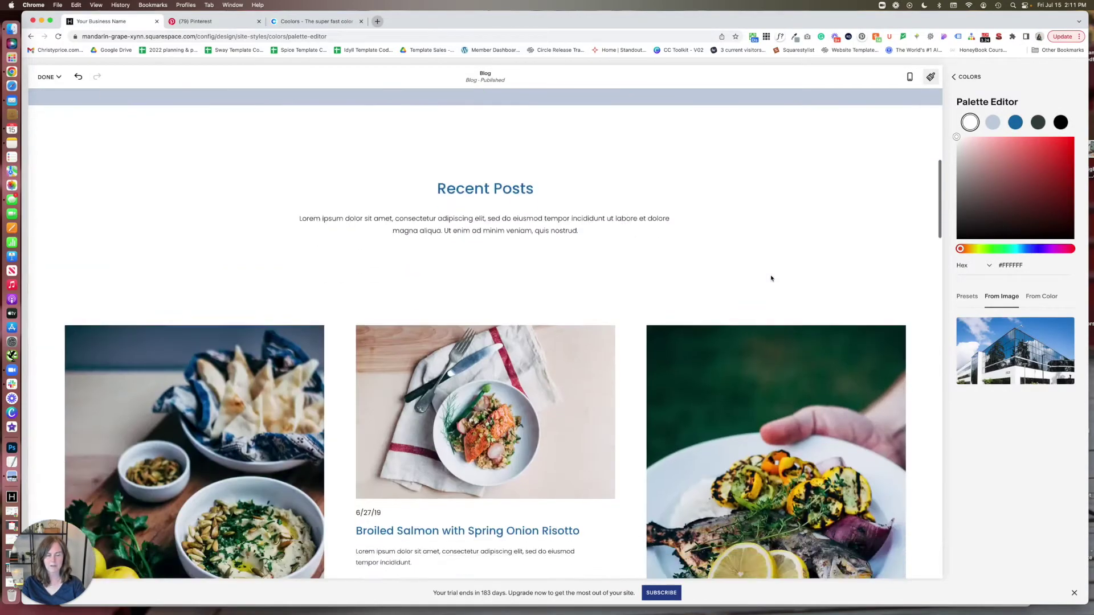
{"action": "scroll", "coordinate": [772, 276], "scroll_direction": "up", "scroll_amount": 15}
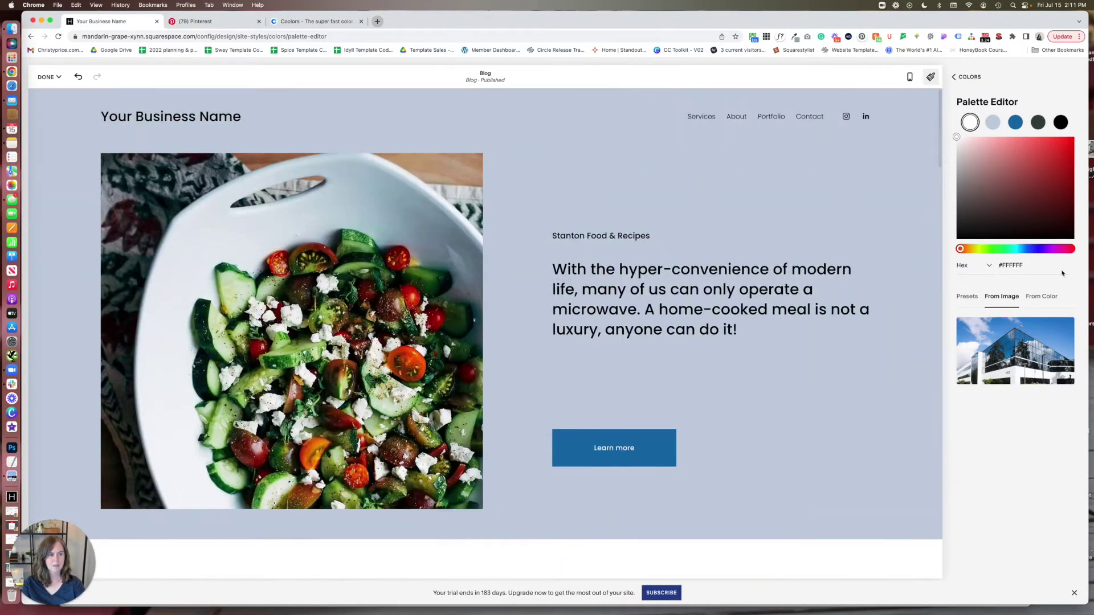
Apply the Analogous II colour-based palette and review the light mint section backgrounds
{"action": "left_click", "coordinate": [1042, 296]}
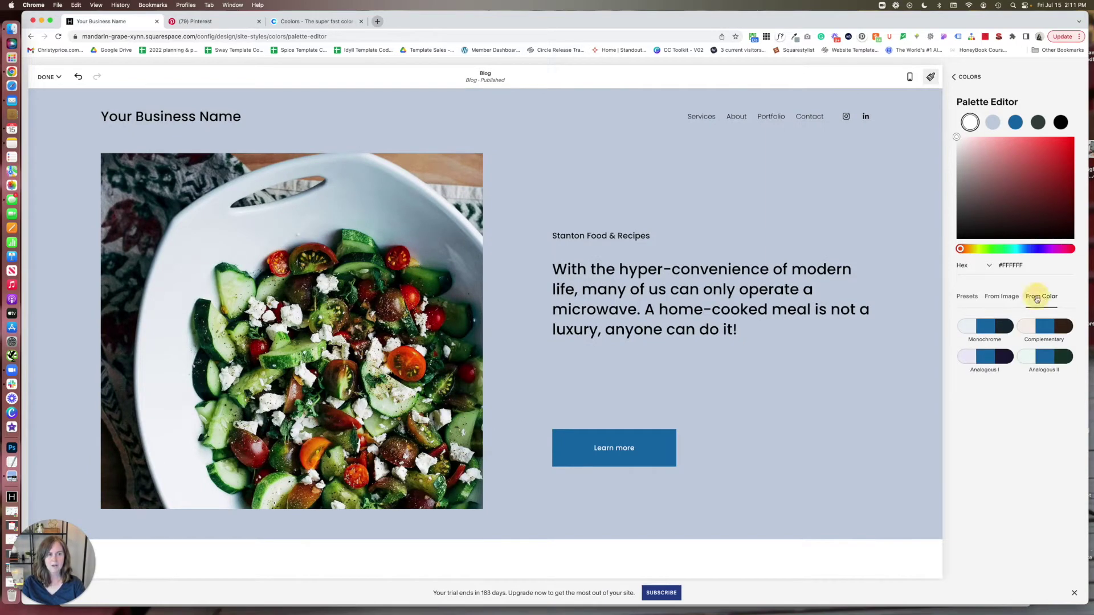
{"action": "left_click", "coordinate": [997, 301]}
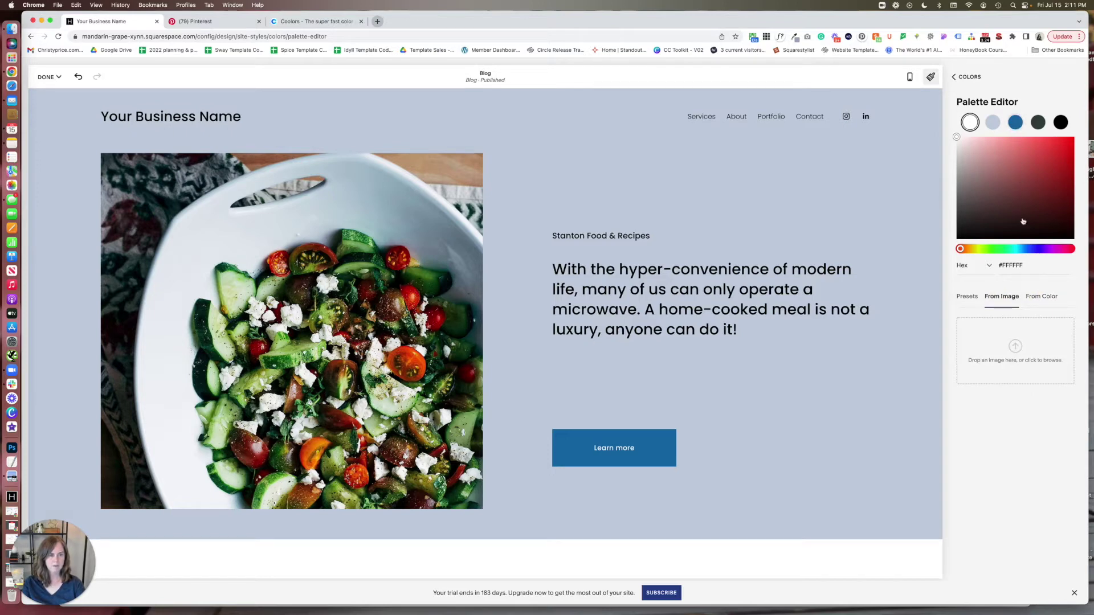
{"action": "left_click", "coordinate": [1039, 296]}
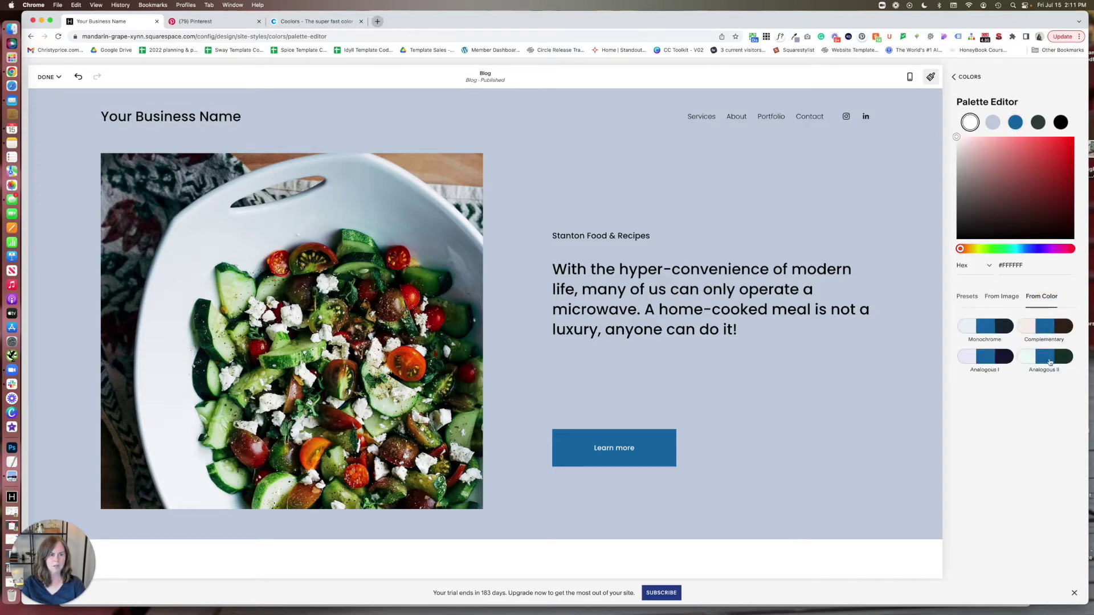
{"action": "left_click", "coordinate": [1051, 359]}
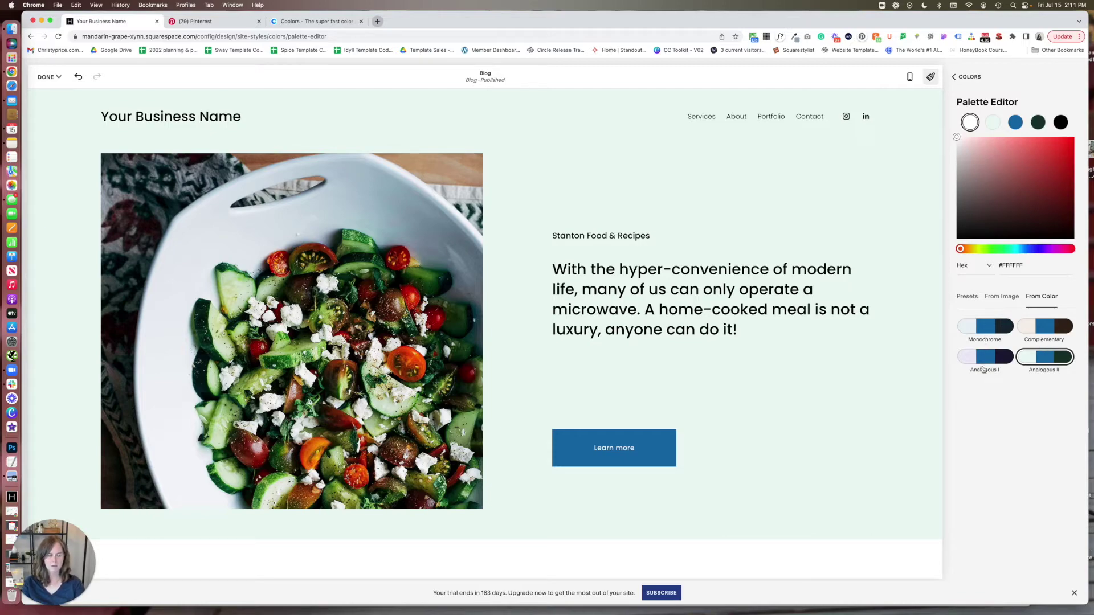
{"action": "scroll", "coordinate": [701, 314], "scroll_direction": "down", "scroll_amount": 15}
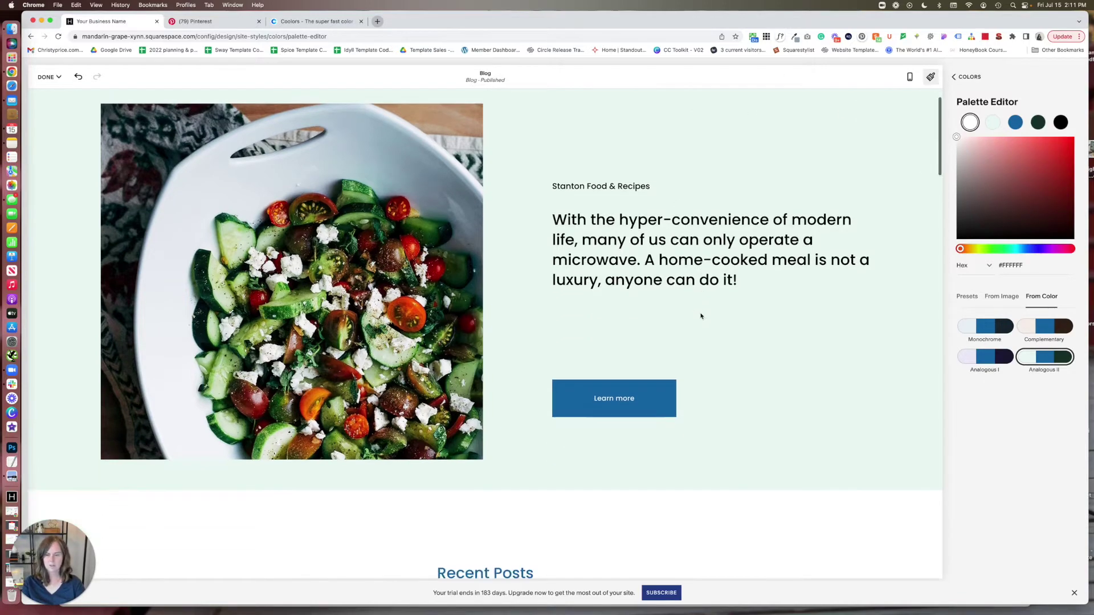
{"action": "scroll", "coordinate": [701, 315], "scroll_direction": "down", "scroll_amount": 15}
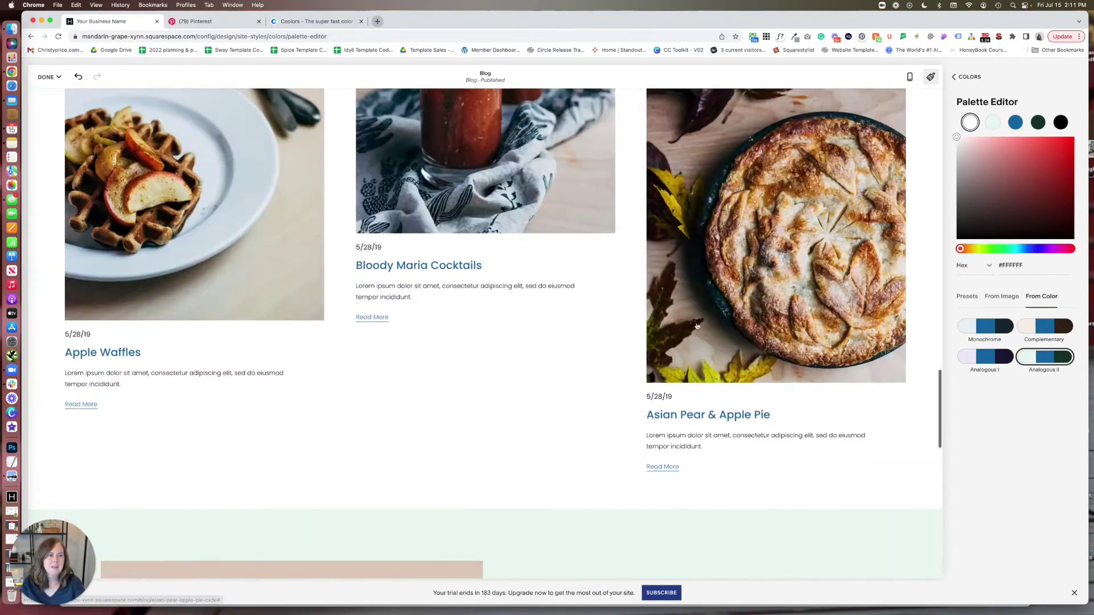
{"action": "scroll", "coordinate": [697, 326], "scroll_direction": "up", "scroll_amount": 10}
Save the new colour palette and exit the Site Styles editor
{"action": "left_click", "coordinate": [963, 76]}
{"action": "left_click", "coordinate": [45, 77]}
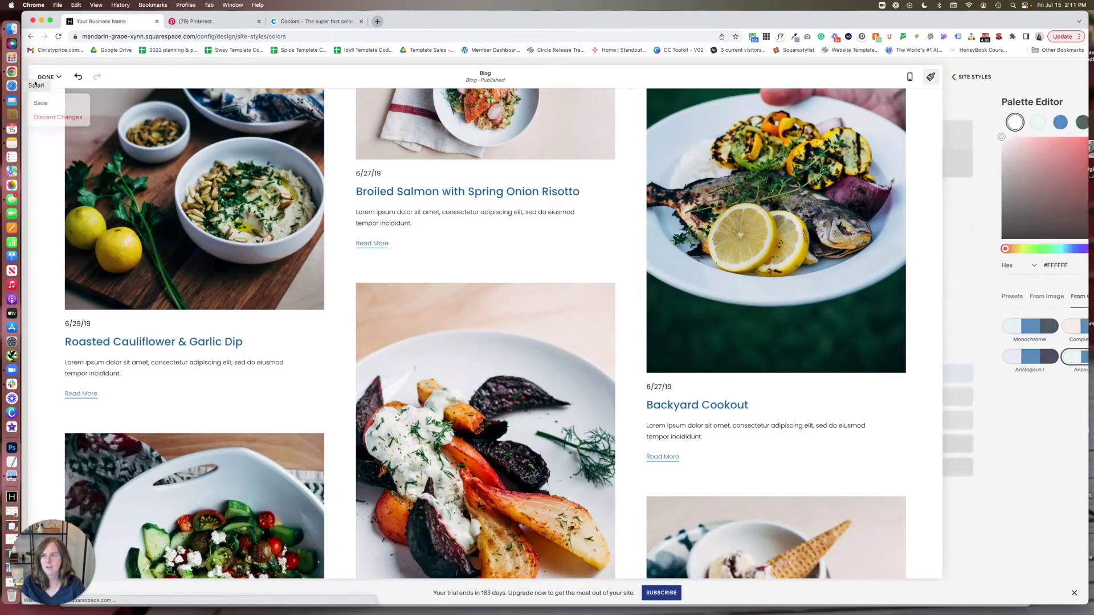
{"action": "left_click", "coordinate": [41, 103]}
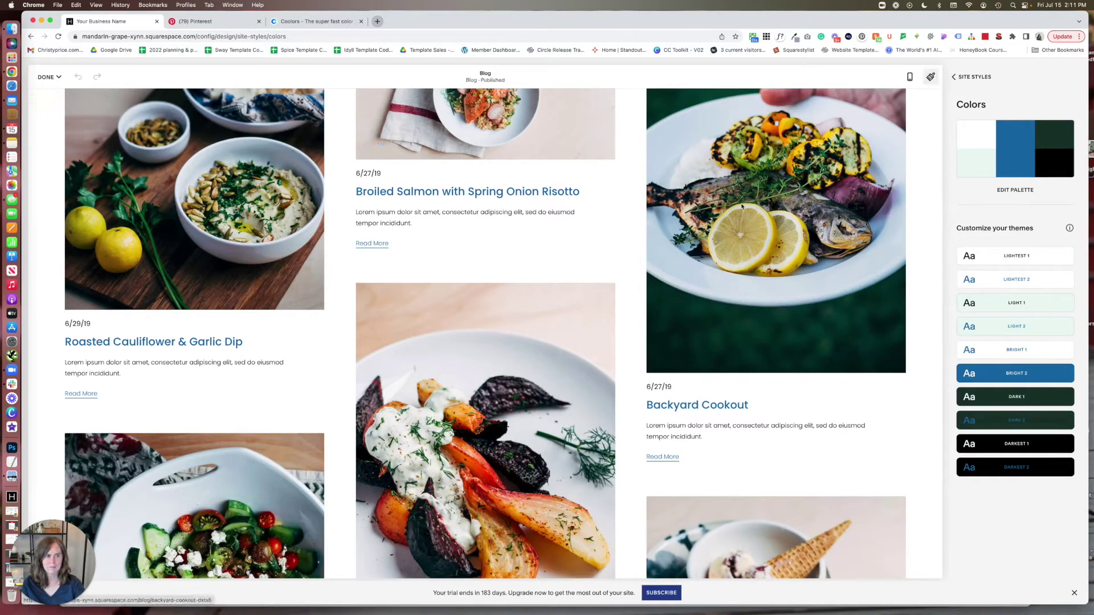
{"action": "scroll", "coordinate": [604, 202], "scroll_direction": "up", "scroll_amount": 10}
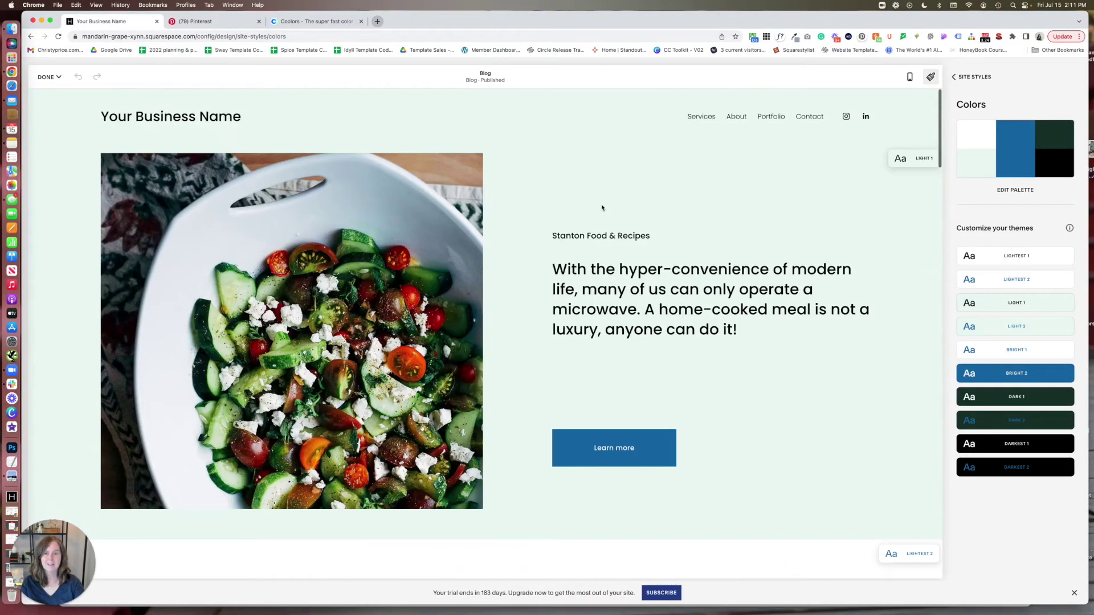
{"action": "key", "text": "Escape"}
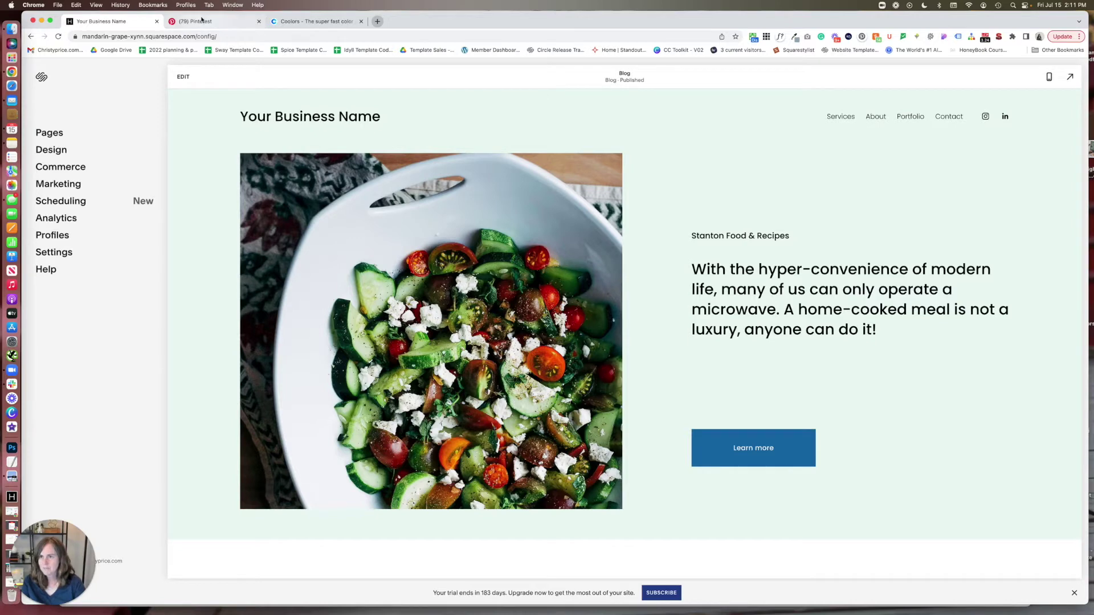
{"action": "left_click", "coordinate": [205, 21]}
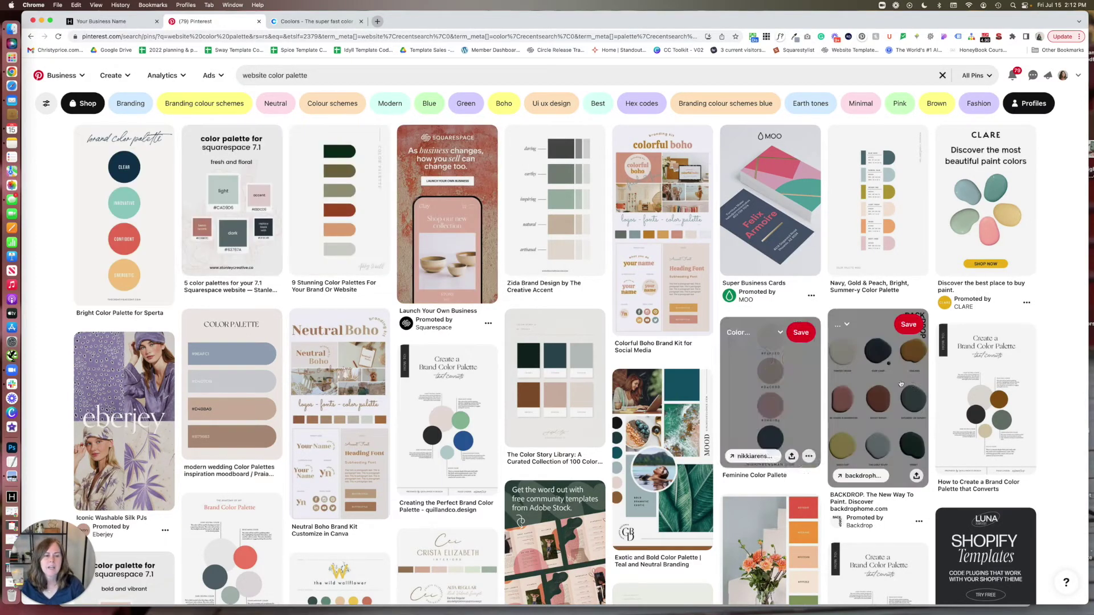
Browse the 'website color palette' Pinterest results and open the Navy, Gold & Peach pin
{"action": "scroll", "coordinate": [898, 467], "scroll_direction": "down", "scroll_amount": 10}
{"action": "scroll", "coordinate": [898, 467], "scroll_direction": "down", "scroll_amount": 5}
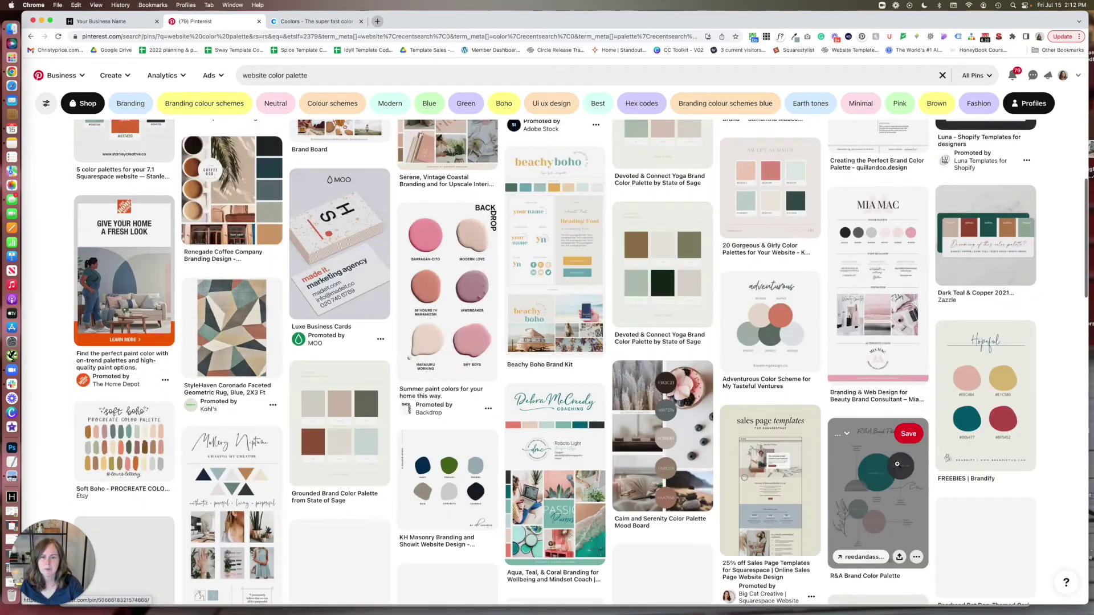
{"action": "scroll", "coordinate": [898, 465], "scroll_direction": "down", "scroll_amount": 5}
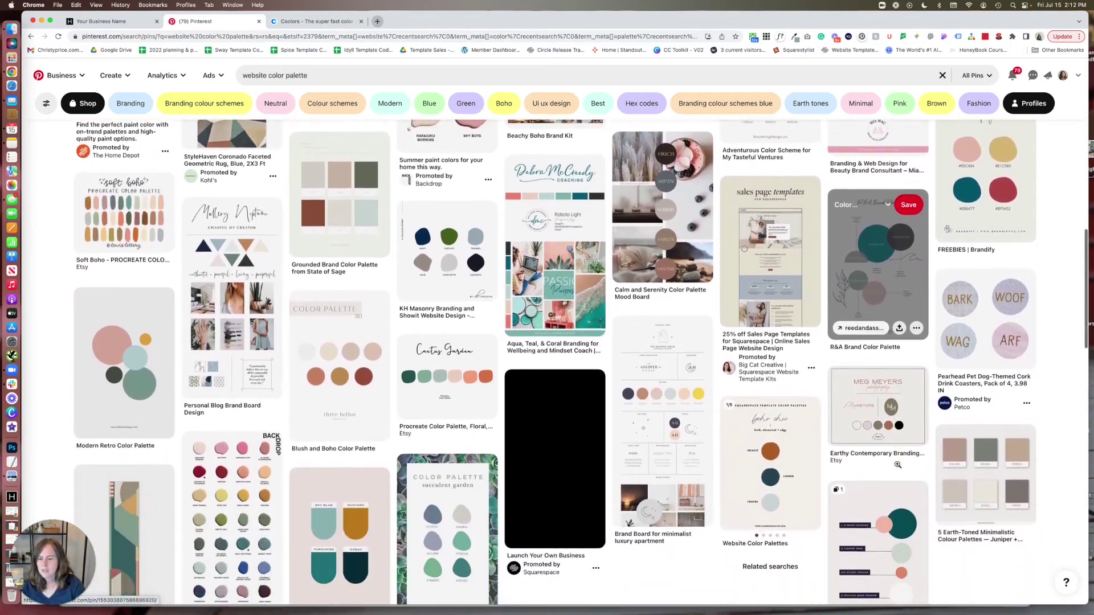
{"action": "scroll", "coordinate": [898, 465], "scroll_direction": "up", "scroll_amount": 10}
{"action": "scroll", "coordinate": [898, 465], "scroll_direction": "up", "scroll_amount": 6}
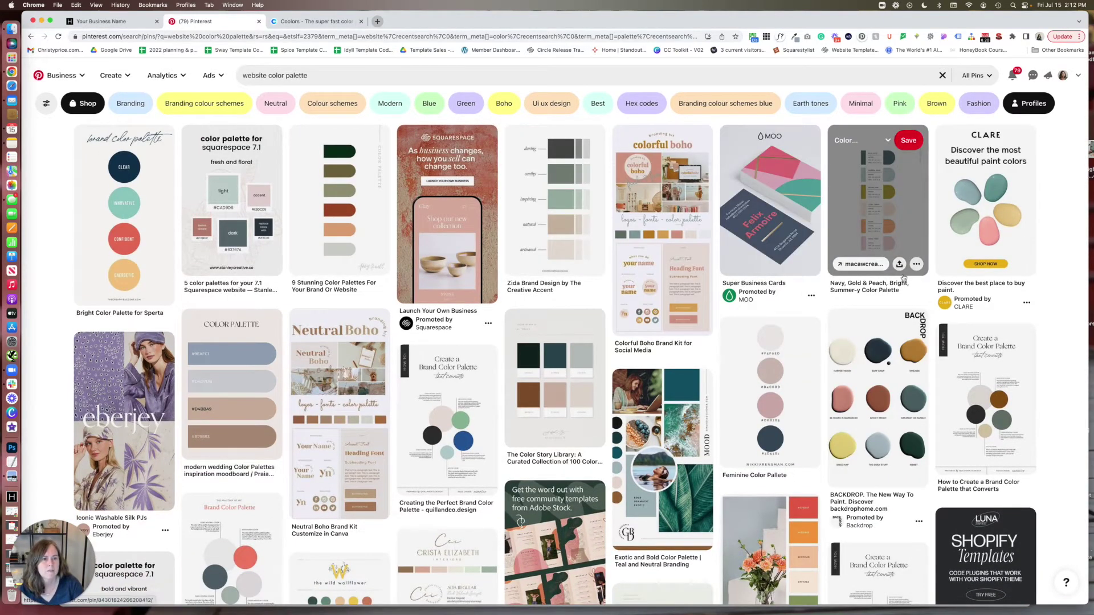
{"action": "left_click", "coordinate": [872, 226]}
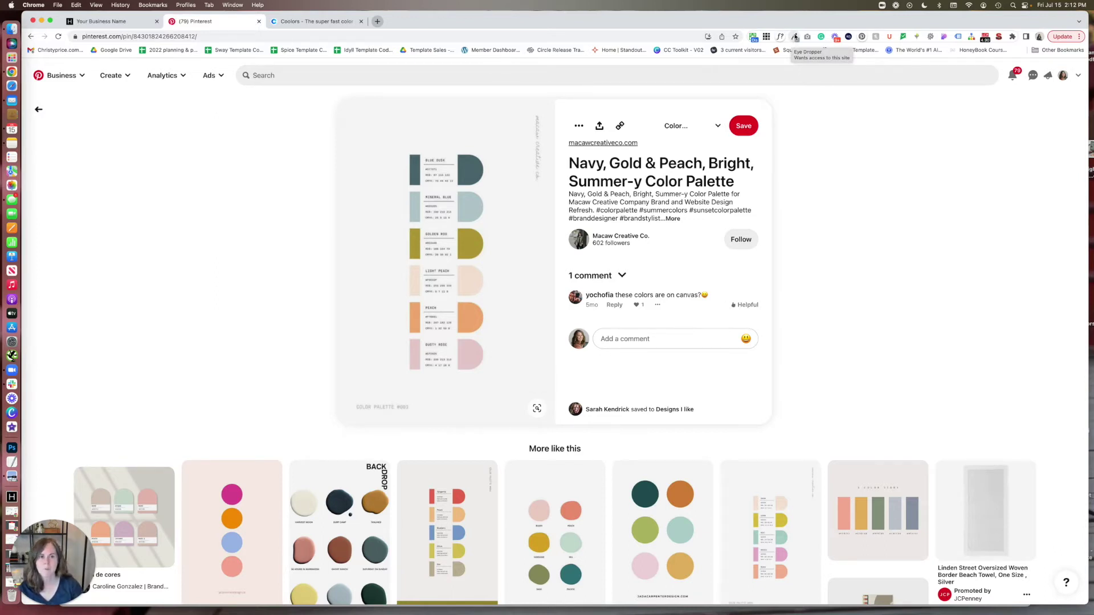
Sample the light peach swatch with Eye Dropper and copy its hex code #f3e2d4
{"action": "left_click", "coordinate": [796, 37]}
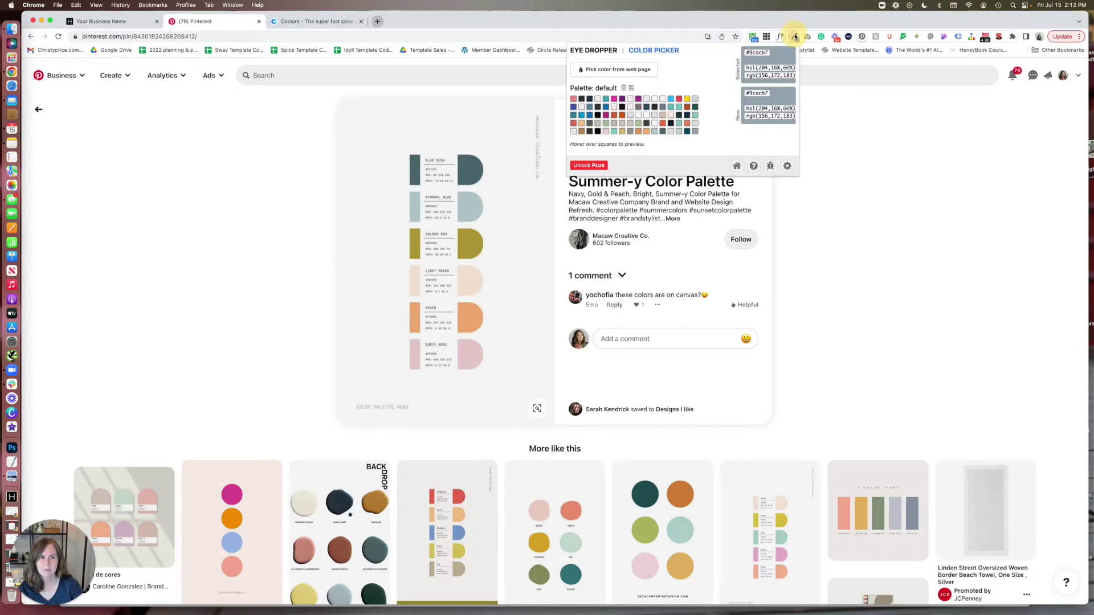
{"action": "left_click", "coordinate": [596, 72]}
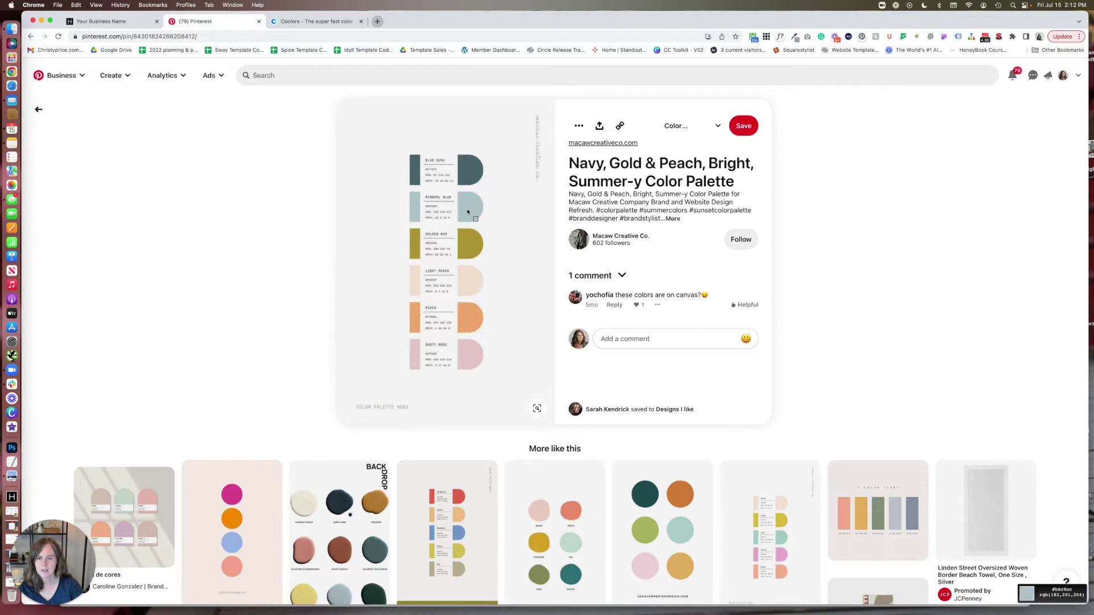
{"action": "left_click", "coordinate": [470, 286]}
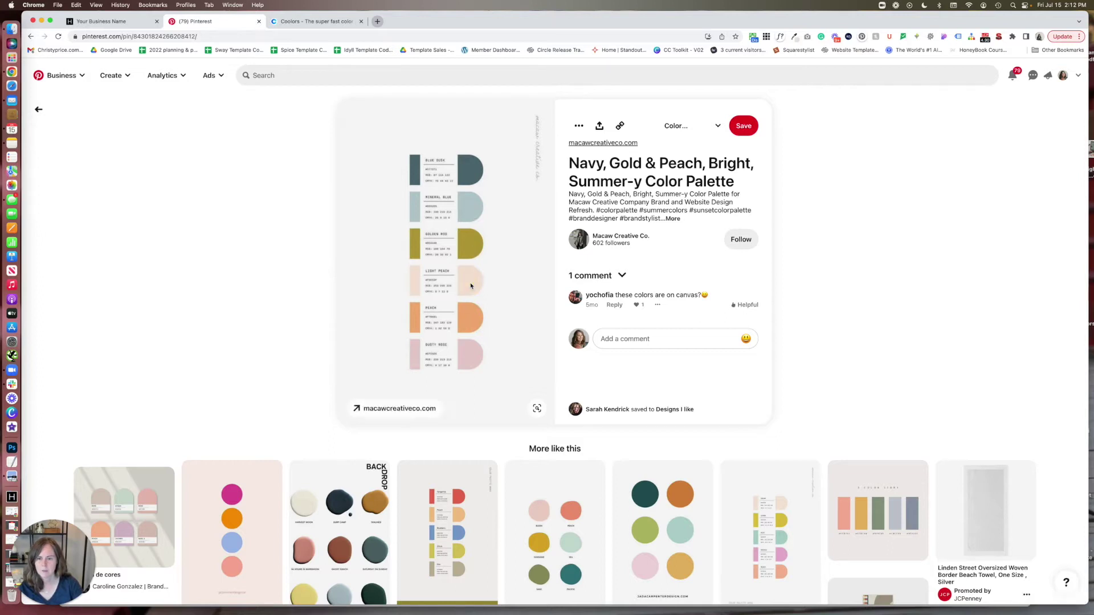
{"action": "left_click", "coordinate": [794, 37]}
{"action": "double_click", "coordinate": [761, 52]}
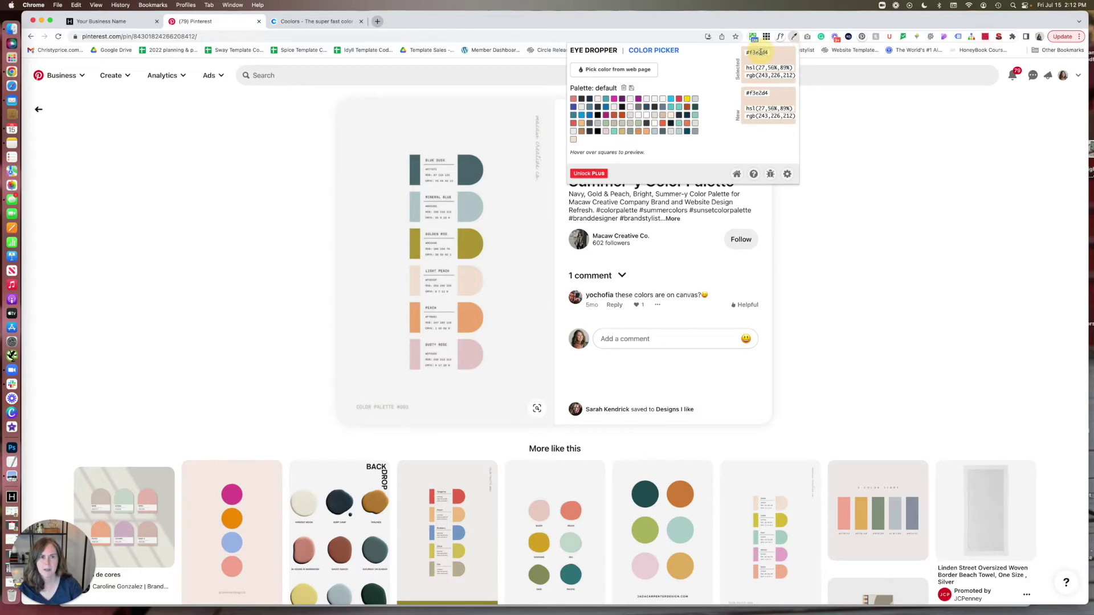
{"action": "key", "text": "super+c"}
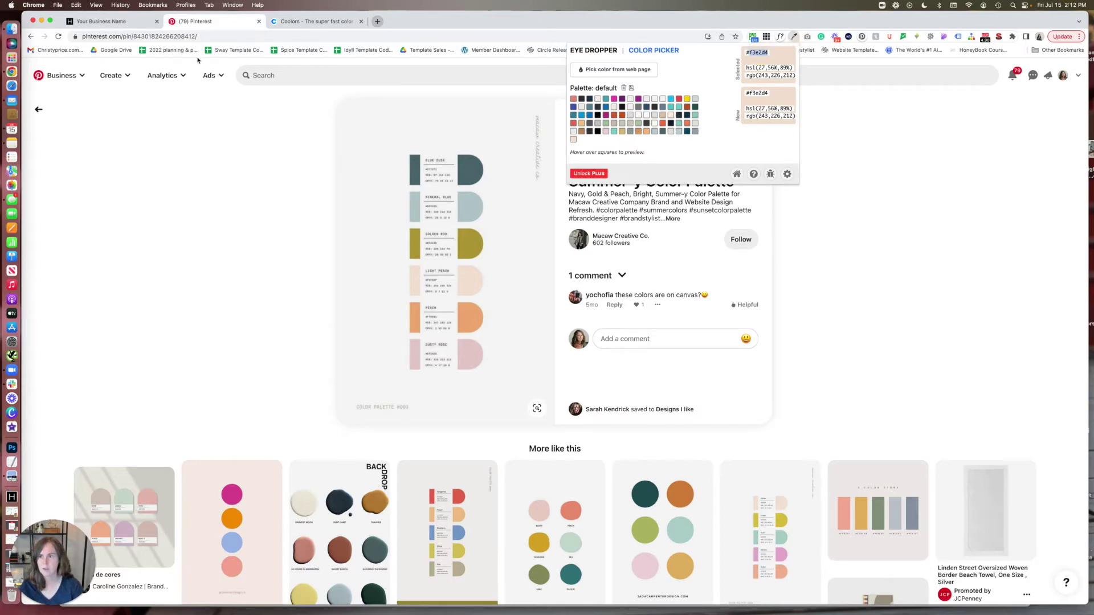
{"action": "left_click", "coordinate": [101, 21]}
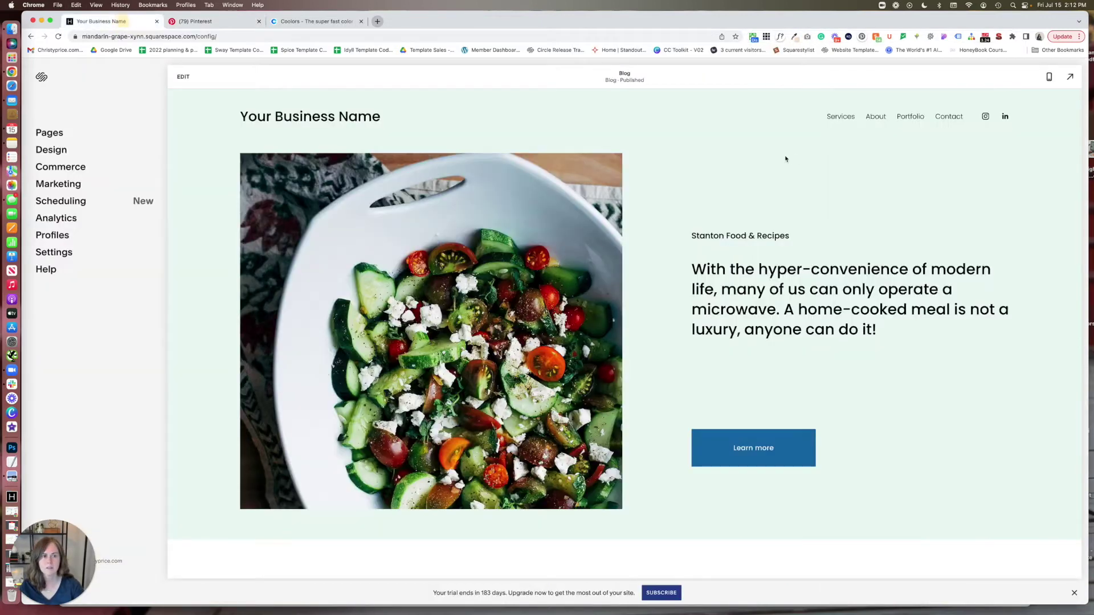
Replace the second palette colour #EAF6F2 with the pasted peach #F3E2D4
{"action": "left_click", "coordinate": [183, 76]}
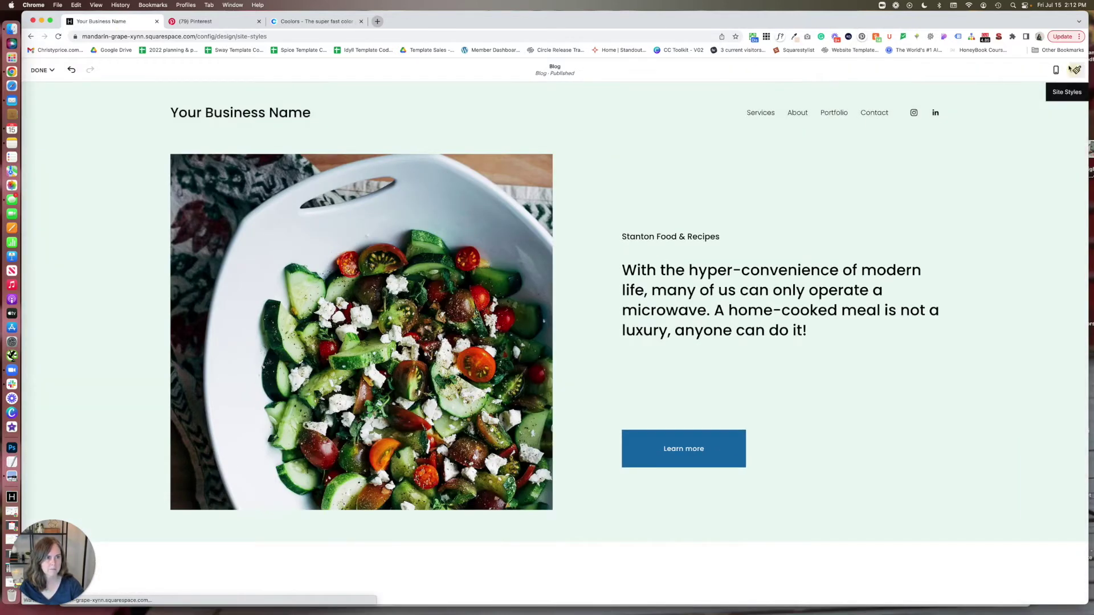
{"action": "left_click", "coordinate": [1072, 76]}
{"action": "left_click", "coordinate": [968, 163]}
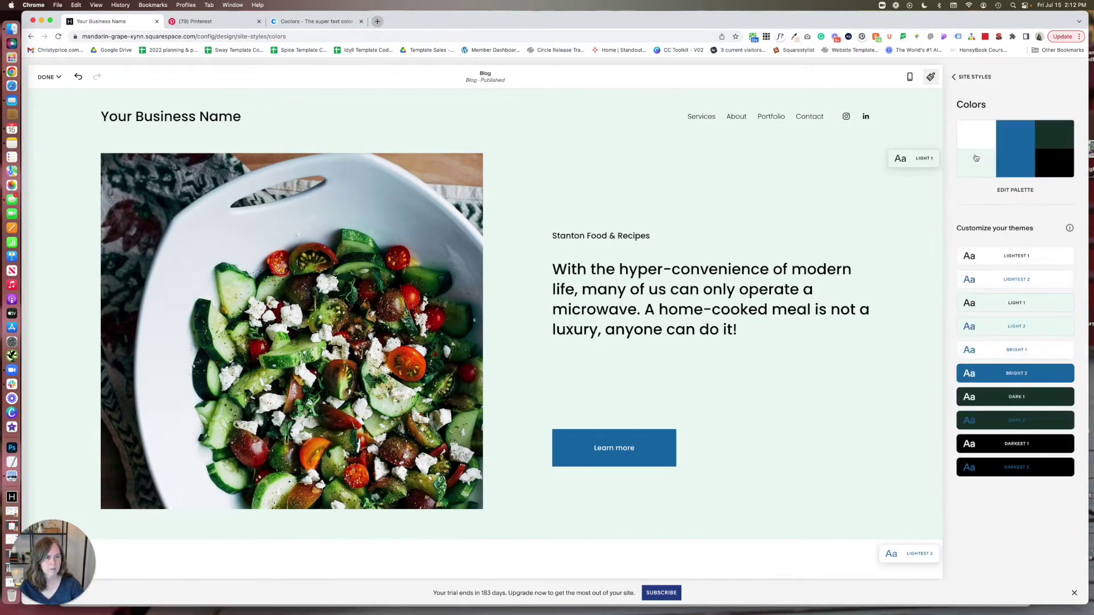
{"action": "left_click", "coordinate": [980, 170]}
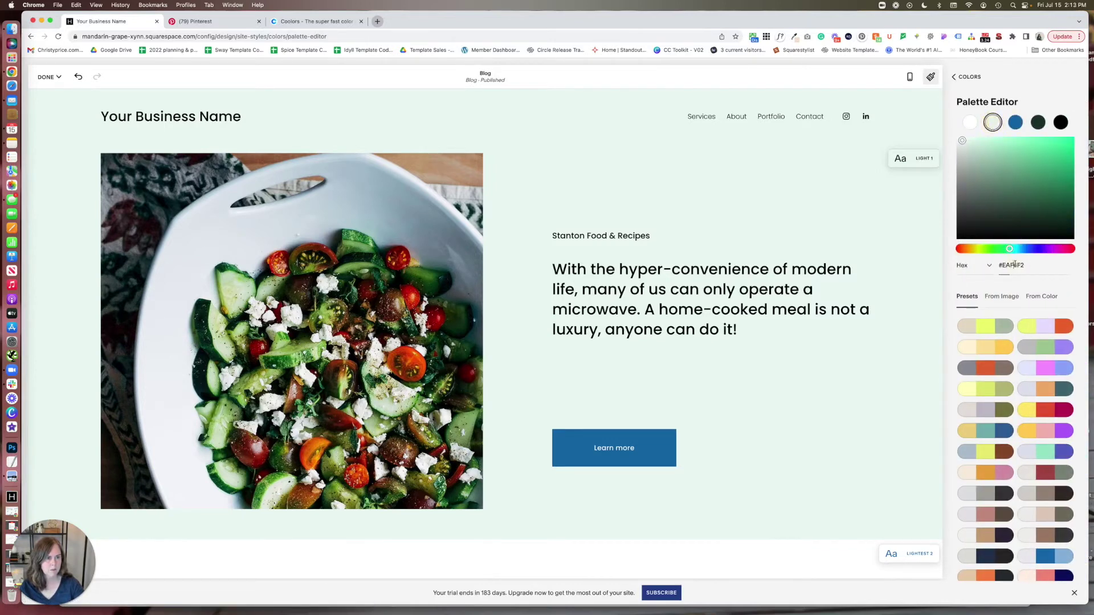
{"action": "left_click", "coordinate": [1029, 266]}
{"action": "key", "text": "super+v"}
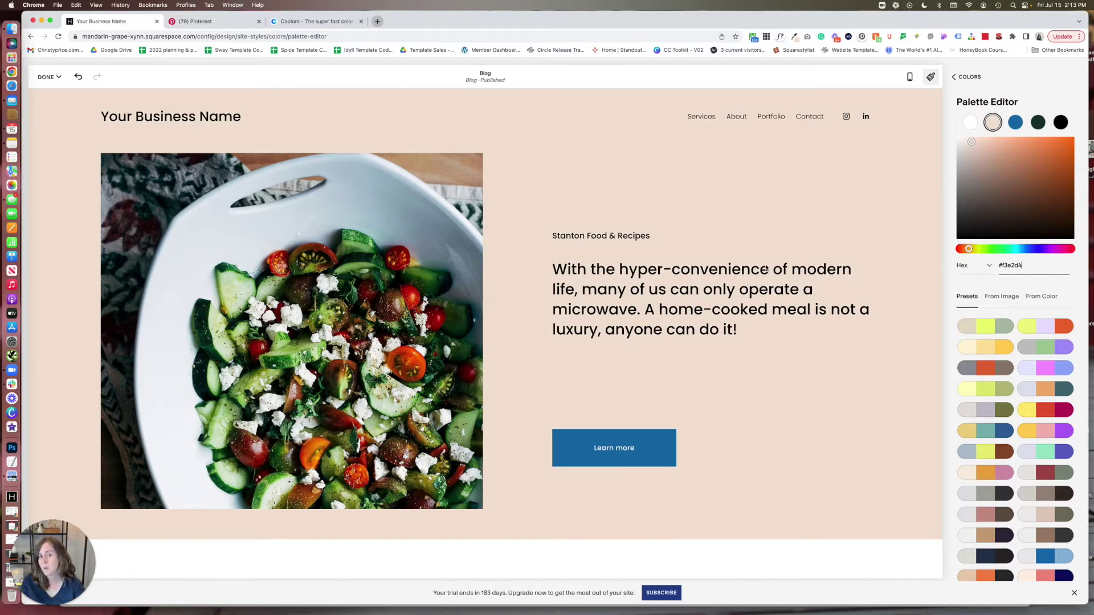
{"action": "left_click", "coordinate": [1041, 90]}
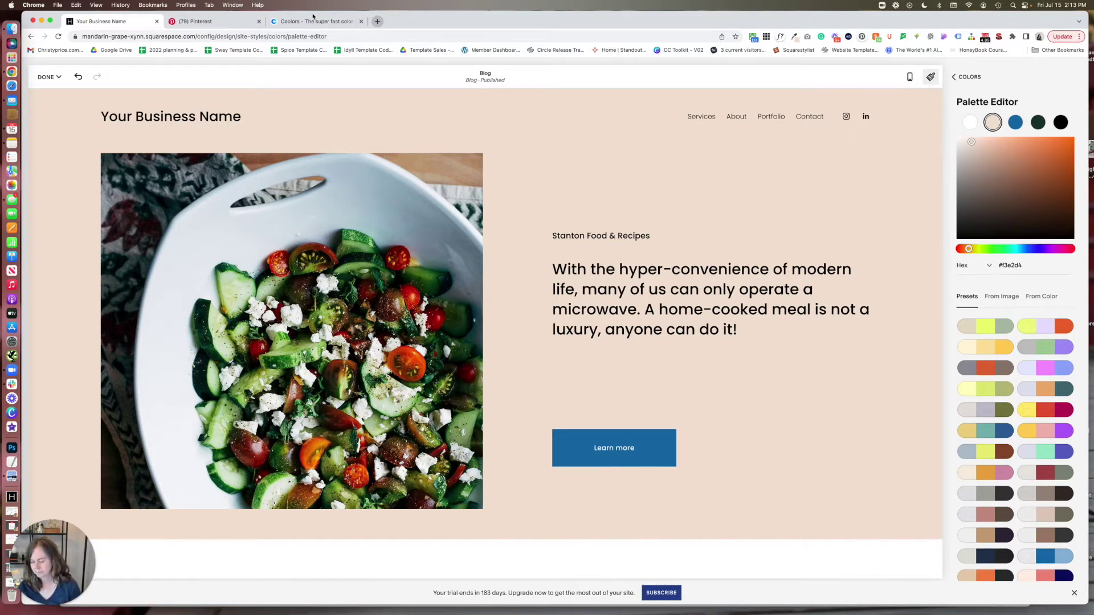
Lock 9DA39A, 2D3A3A and 040F0F, regenerate the rest, then undo back to C1666B and FFAFC5
{"action": "left_click", "coordinate": [327, 22]}
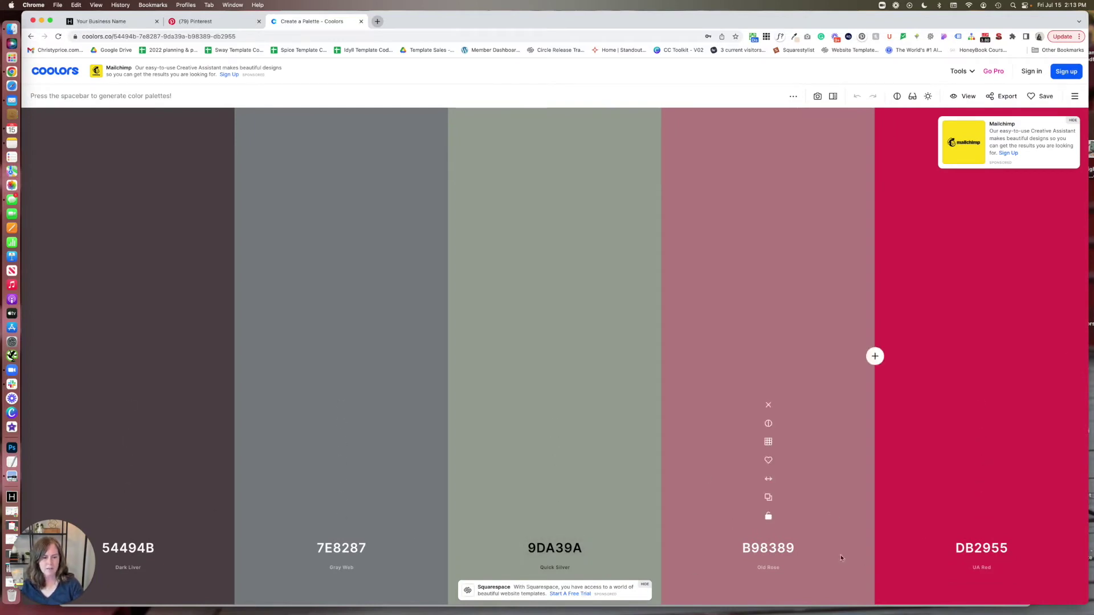
{"action": "left_click", "coordinate": [554, 516]}
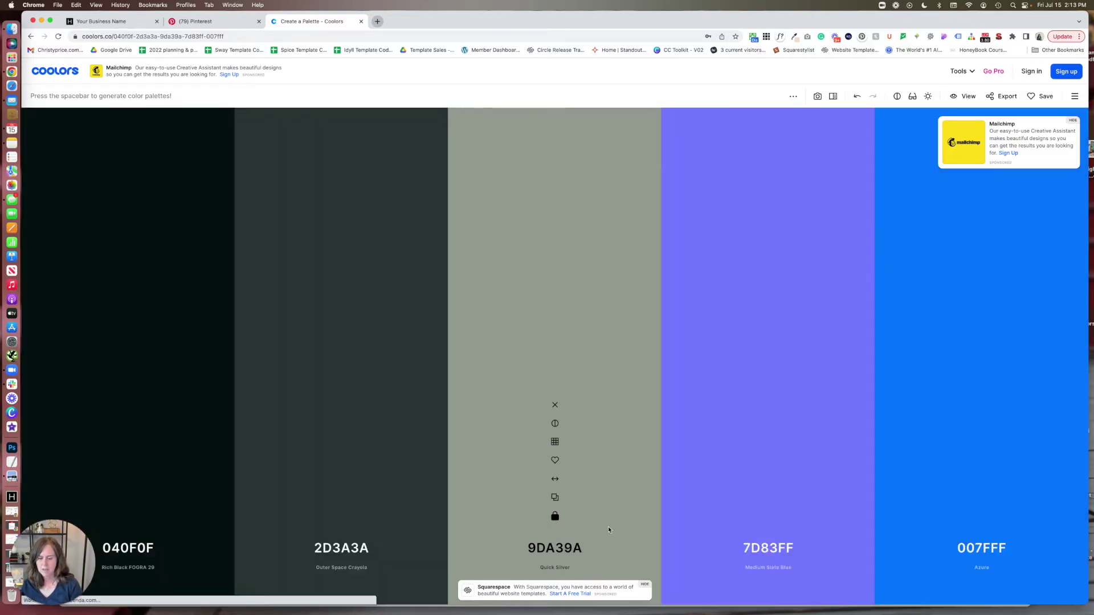
{"action": "key", "text": "space"}
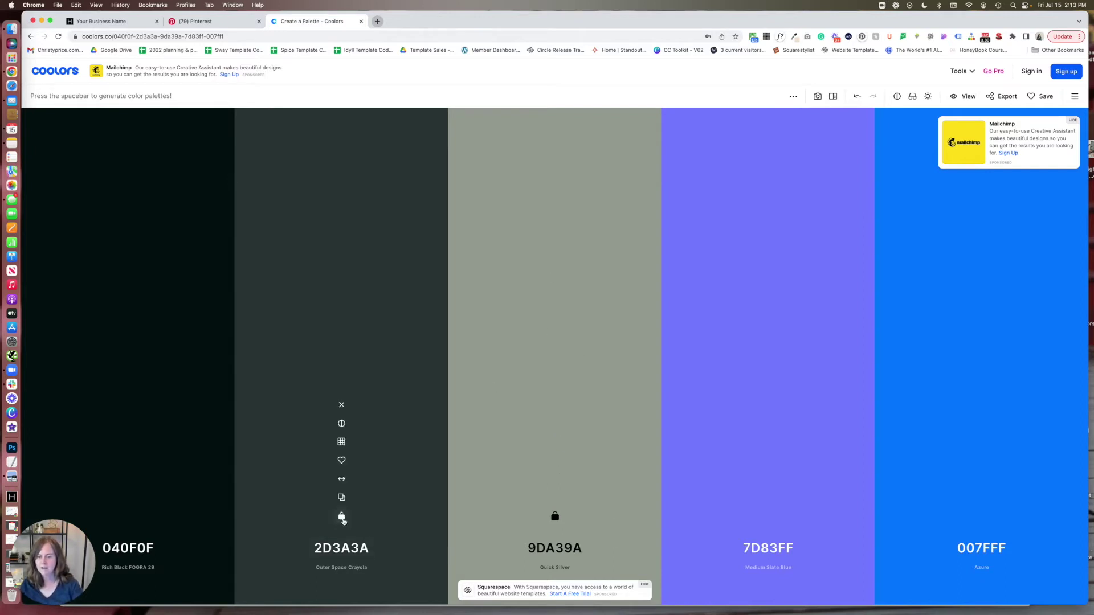
{"action": "left_click", "coordinate": [342, 518]}
{"action": "left_click", "coordinate": [128, 517]}
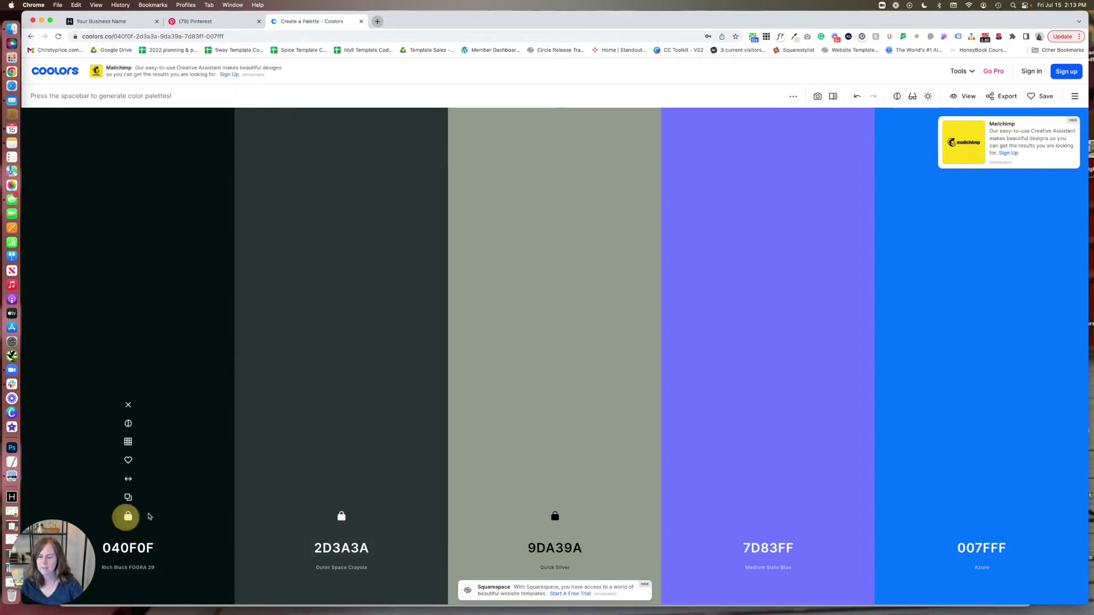
{"action": "key", "text": "space"}
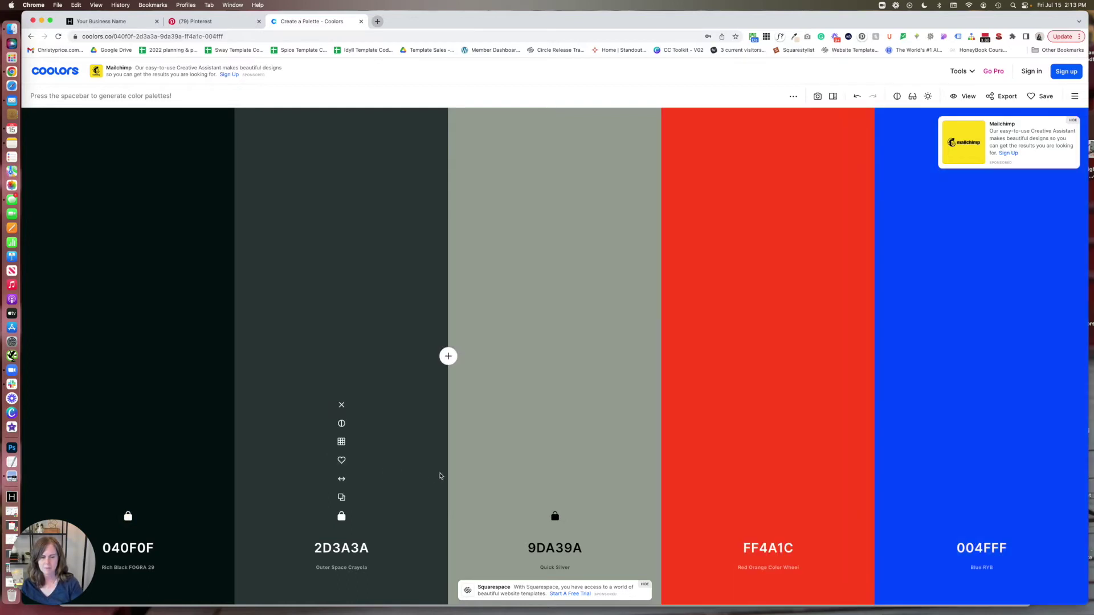
{"action": "key", "text": "space"}
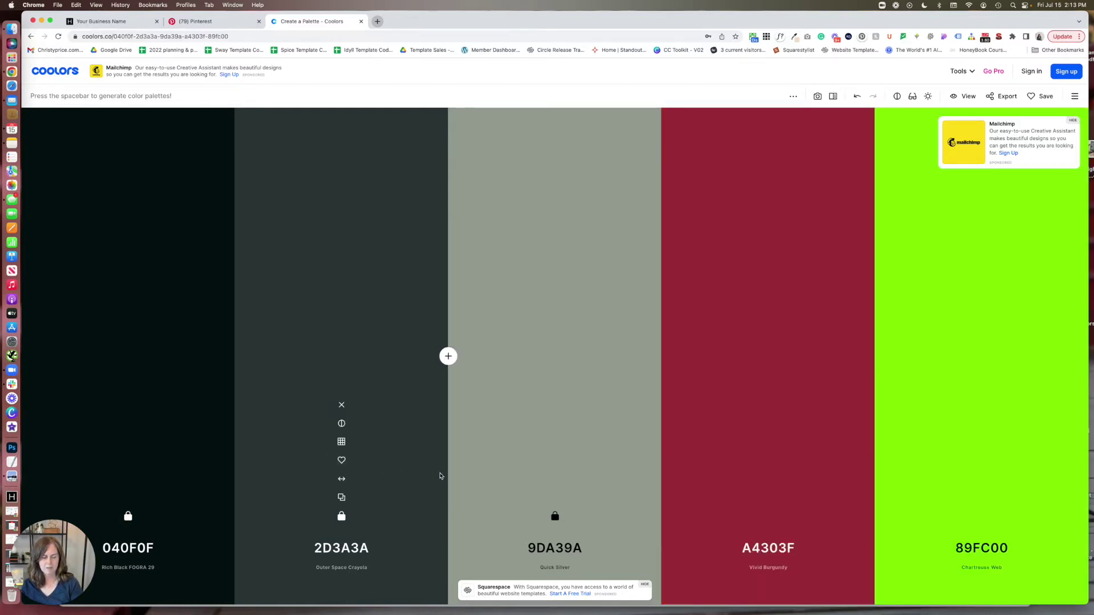
{"action": "key", "text": "space"}
{"action": "key", "text": "space"}
{"action": "key", "text": "space"}
{"action": "key", "text": "space"}
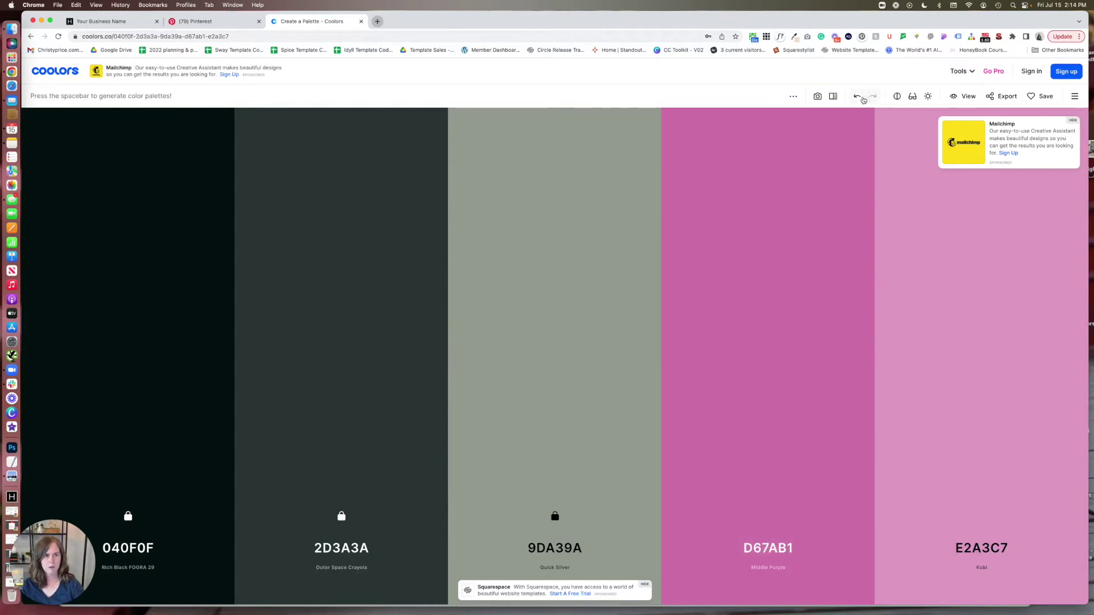
{"action": "left_click", "coordinate": [857, 96]}
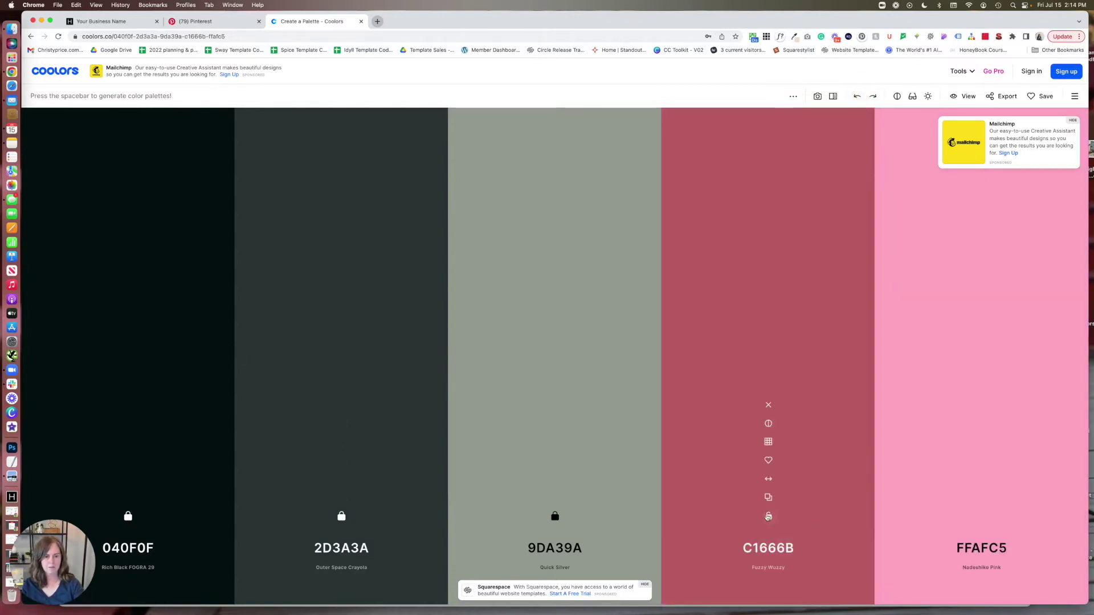
Replace the pink FFAFC5 with white FFFFFF and move the 9DA39A grey after C1666B
{"action": "left_click", "coordinate": [996, 549]}
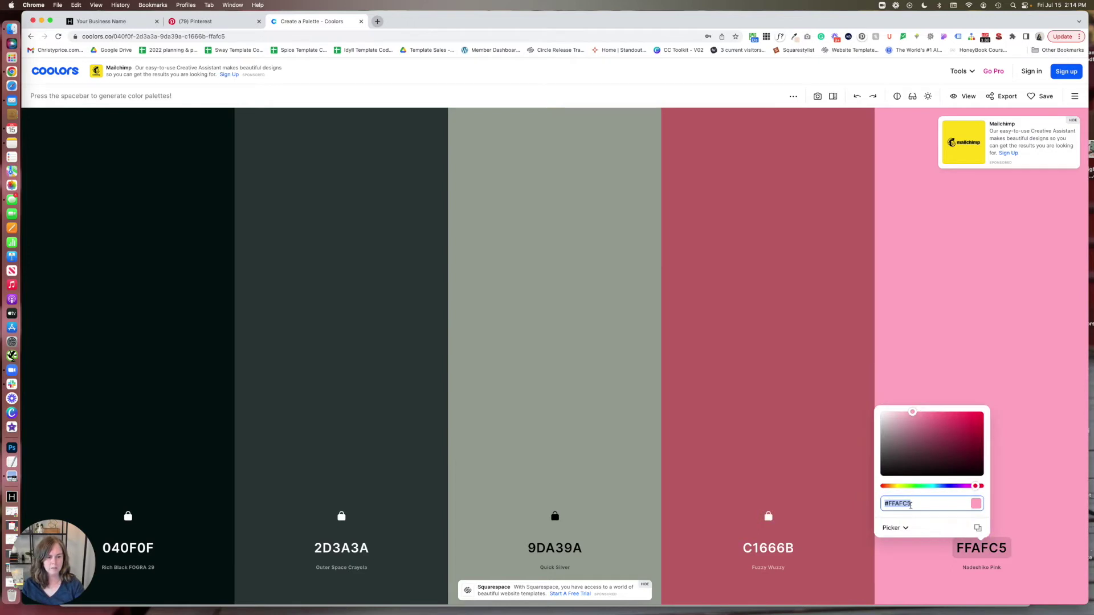
{"action": "type", "text": "#ffff"}
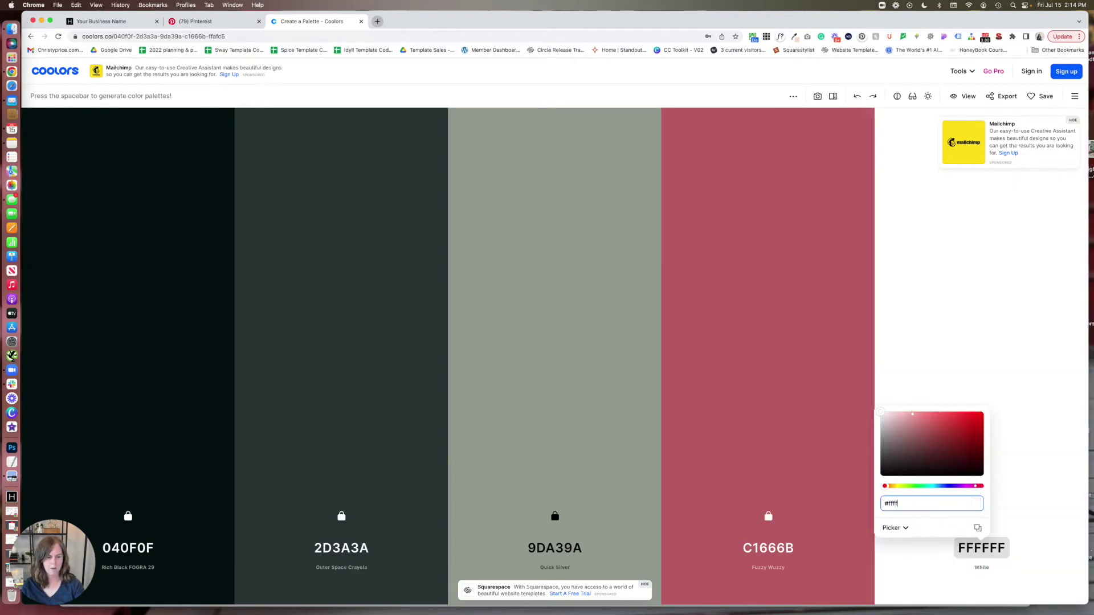
{"action": "type", "text": "f"}
{"action": "left_click", "coordinate": [1055, 515]}
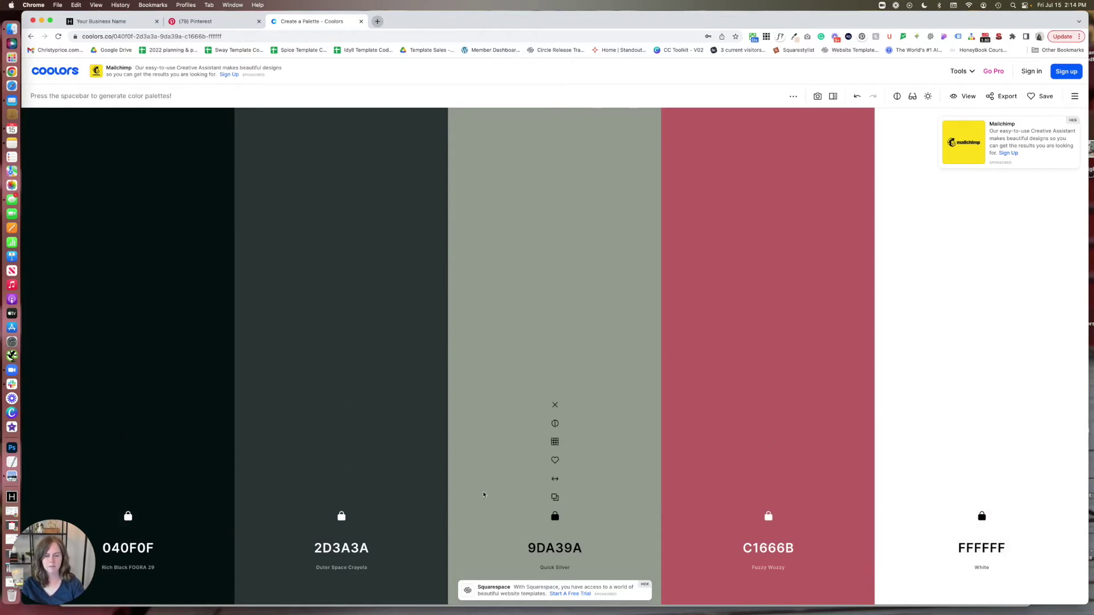
{"action": "left_click_drag", "start_coordinate": [550, 479], "coordinate": [775, 480]}
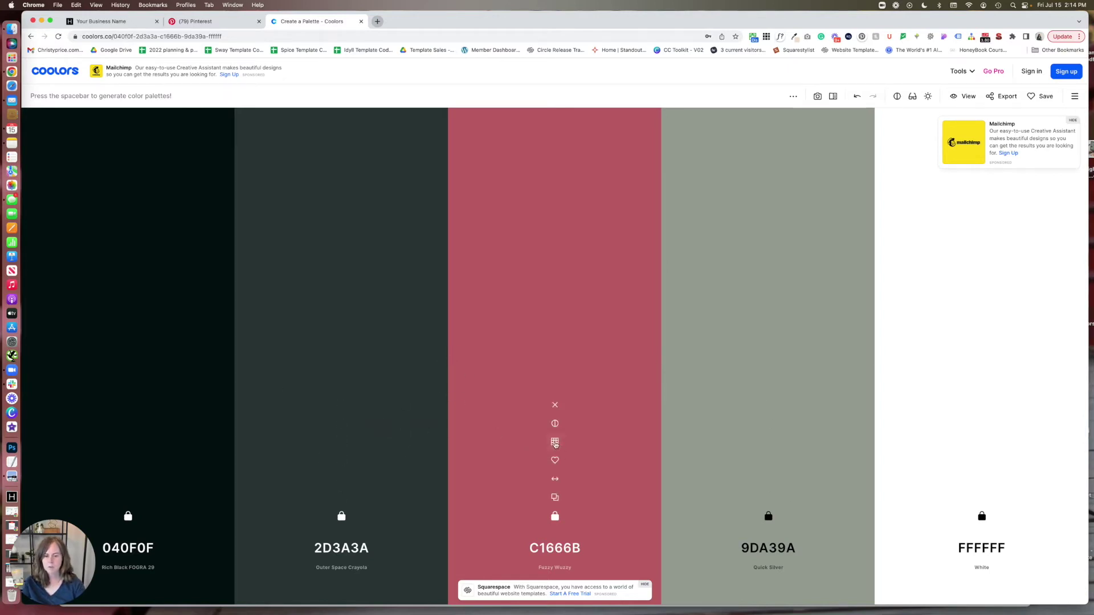
Use shades to change the grey to D6D8D4, the red to B85156 and the green to 232E2E
{"action": "left_click", "coordinate": [555, 443]}
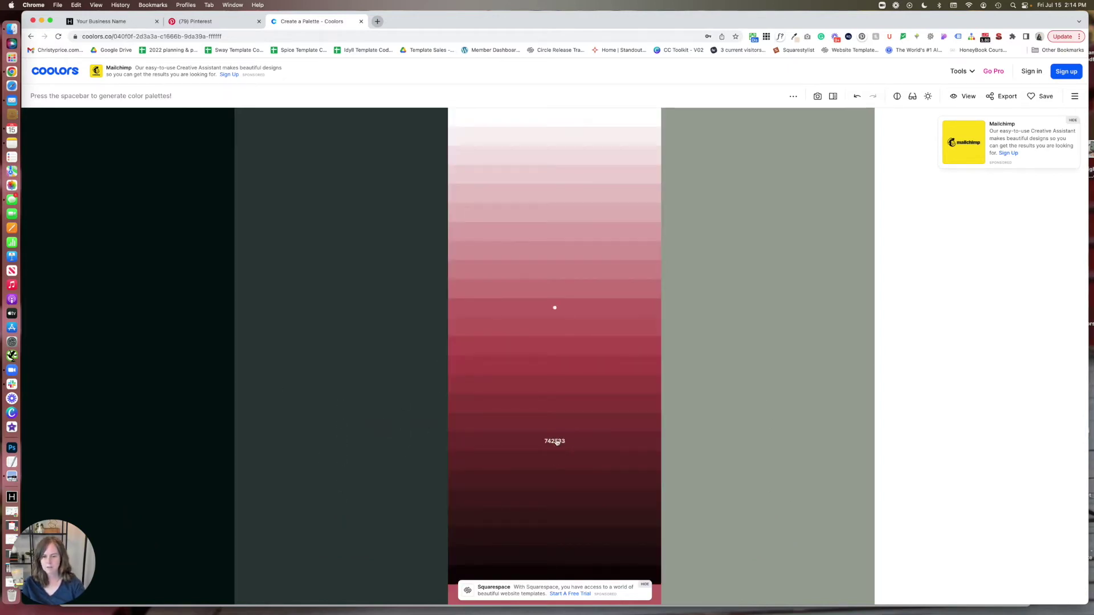
{"action": "left_click", "coordinate": [789, 291]}
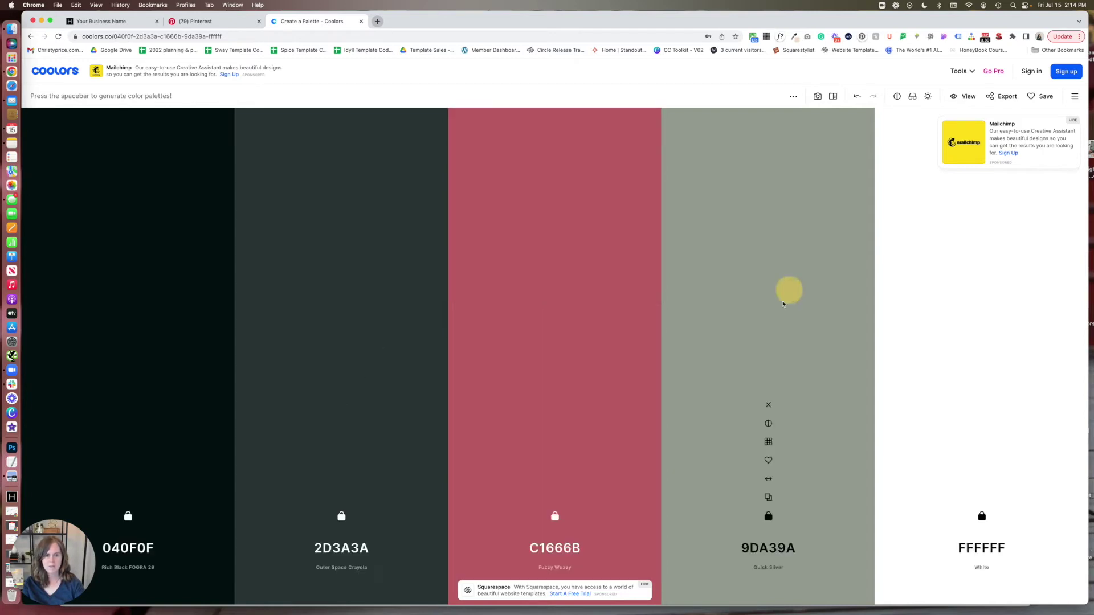
{"action": "left_click", "coordinate": [767, 445]}
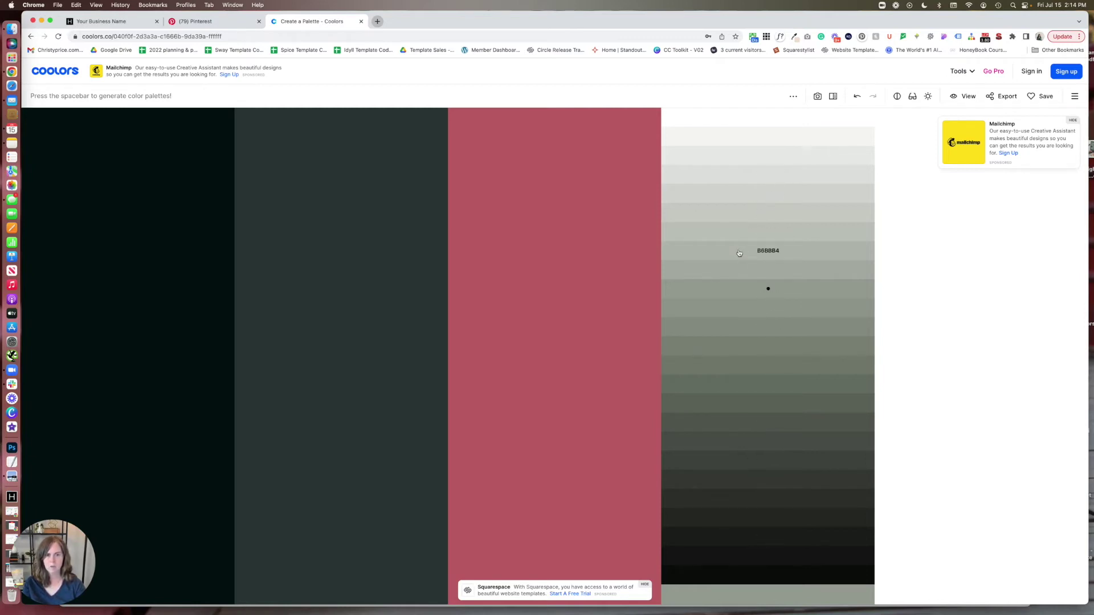
{"action": "left_click", "coordinate": [758, 204]}
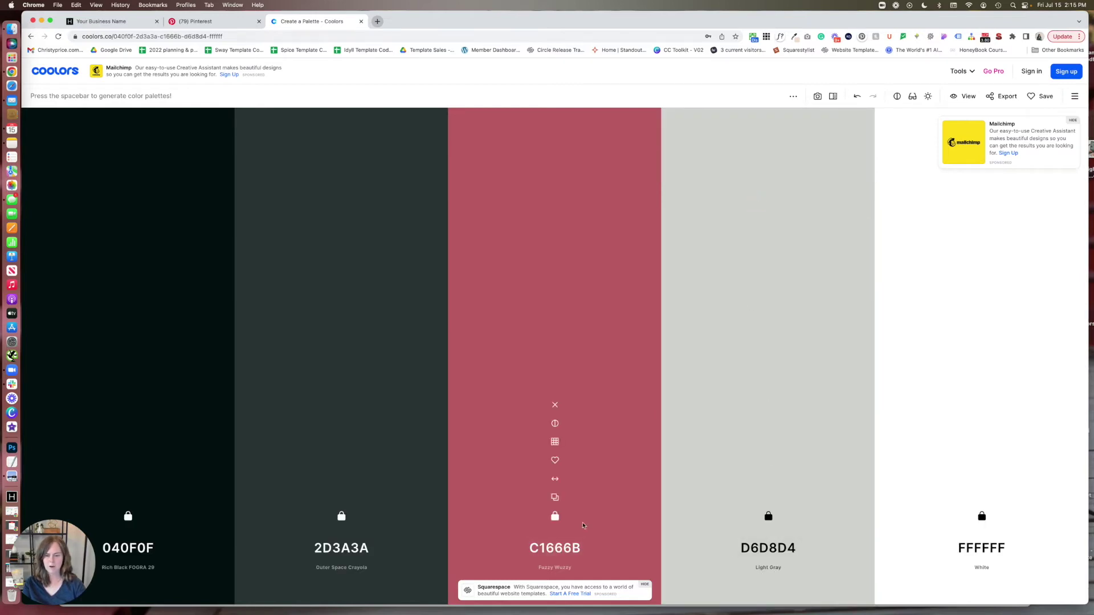
{"action": "left_click", "coordinate": [555, 443]}
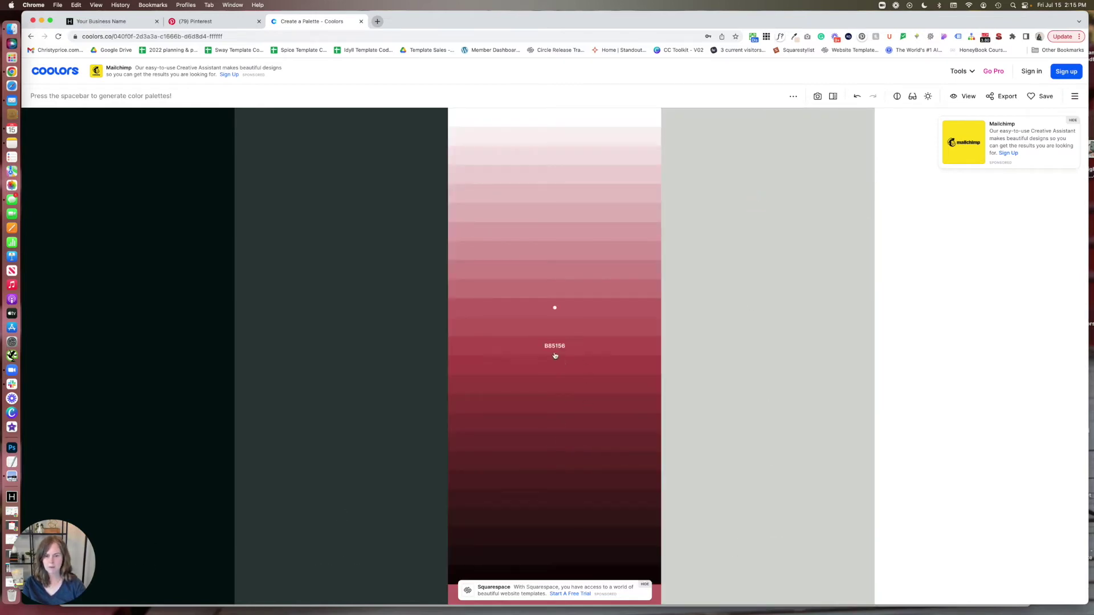
{"action": "left_click", "coordinate": [555, 352]}
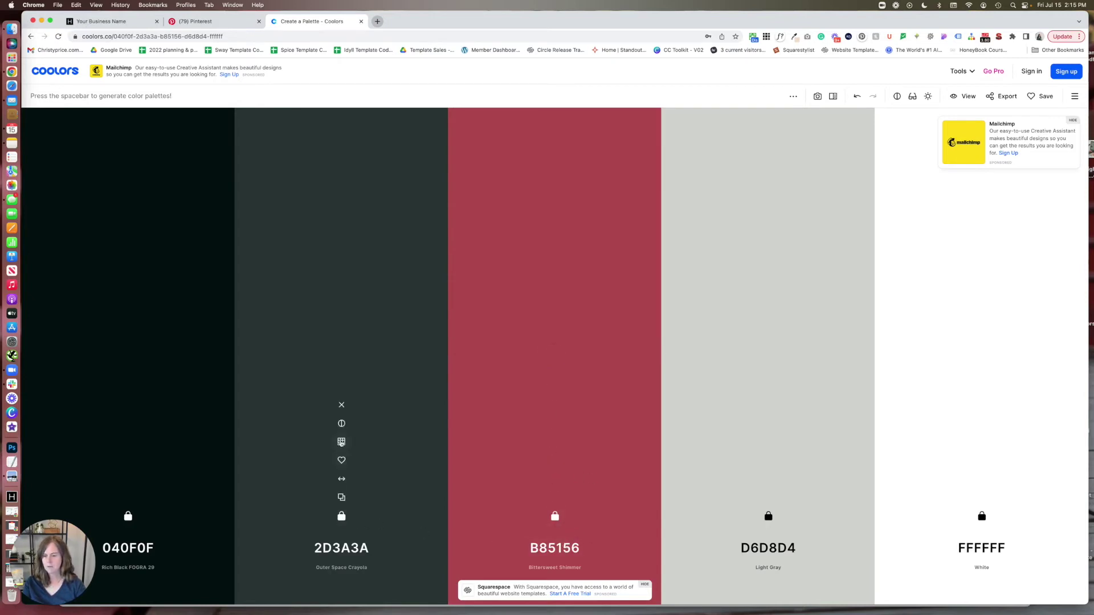
{"action": "left_click", "coordinate": [341, 442]}
{"action": "left_click", "coordinate": [341, 520]}
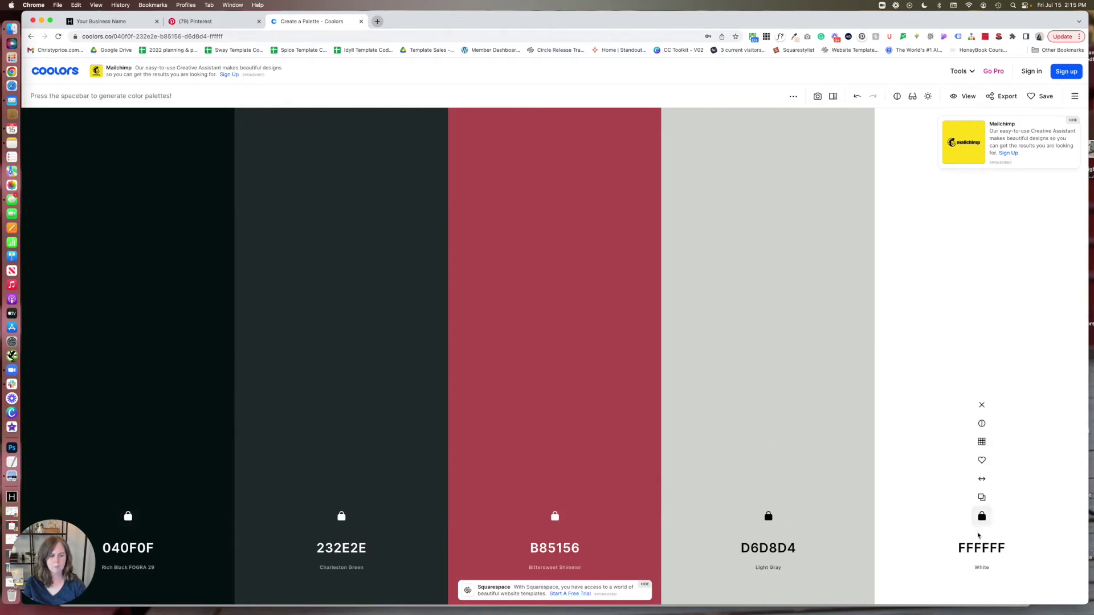
Copy the D6D8D4 hex code and return to the Squarespace tab
{"action": "left_click", "coordinate": [777, 550]}
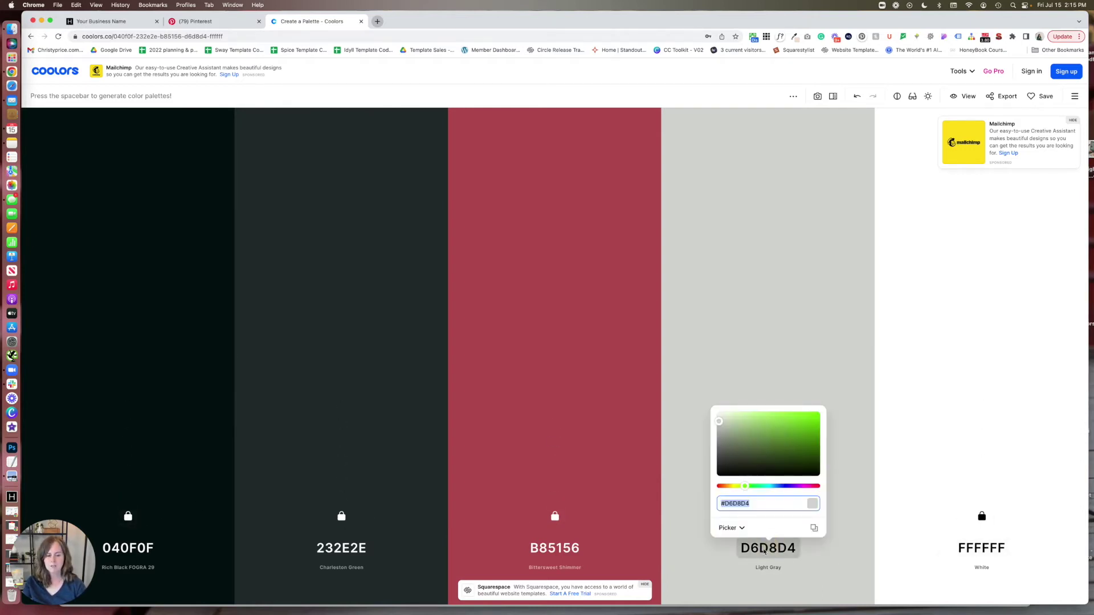
{"action": "double_click", "coordinate": [735, 505]}
{"action": "left_click", "coordinate": [123, 22]}
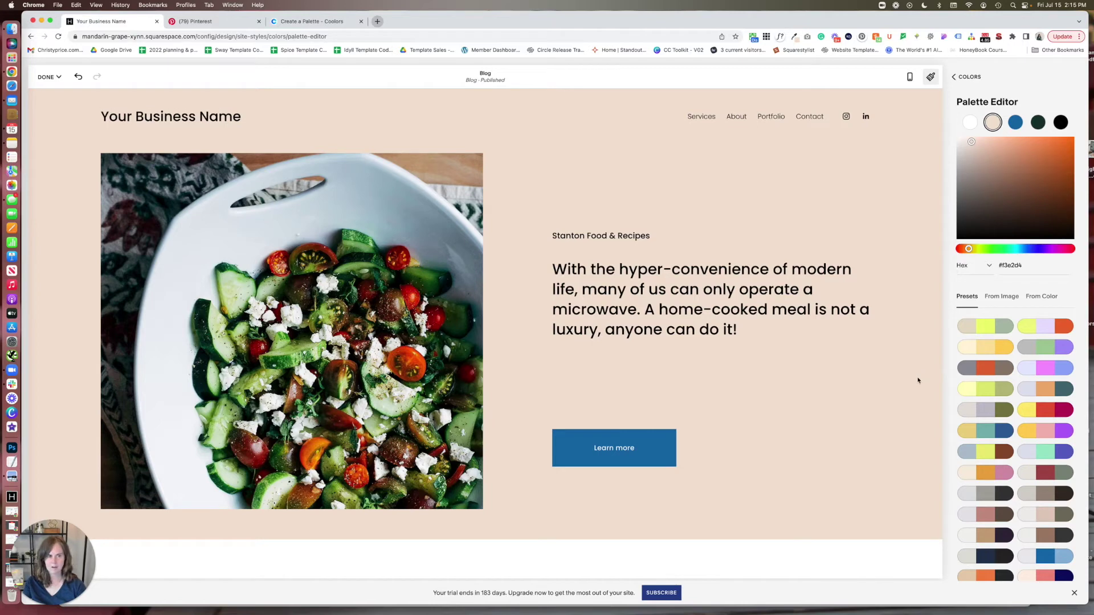
Check the hex codes in Coolors, then return to Squarespace's Colors panel
{"action": "left_click", "coordinate": [331, 23]}
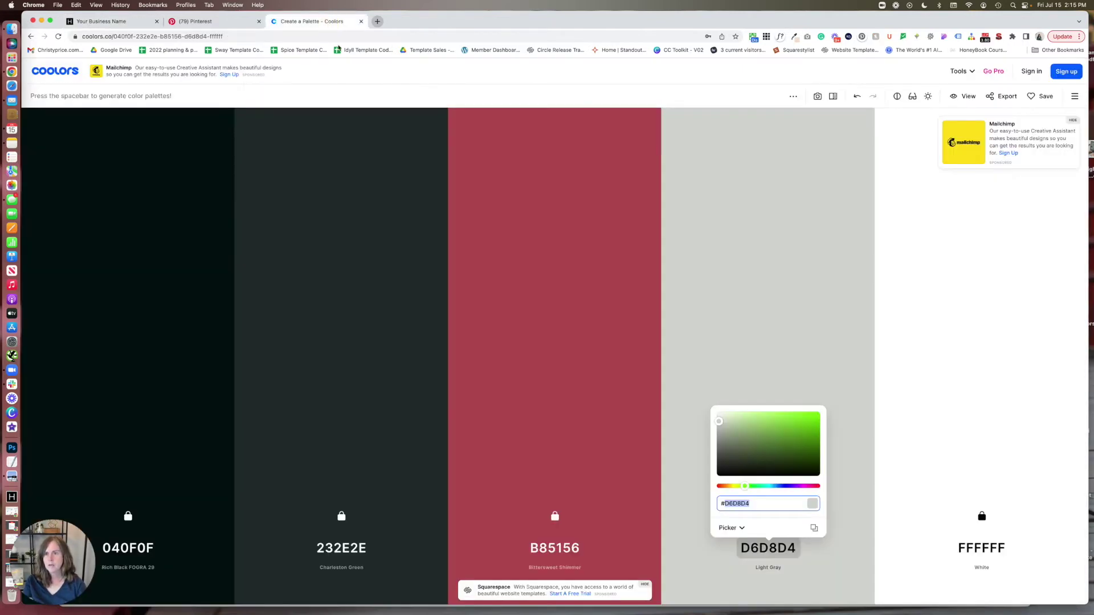
{"action": "left_click", "coordinate": [98, 21]}
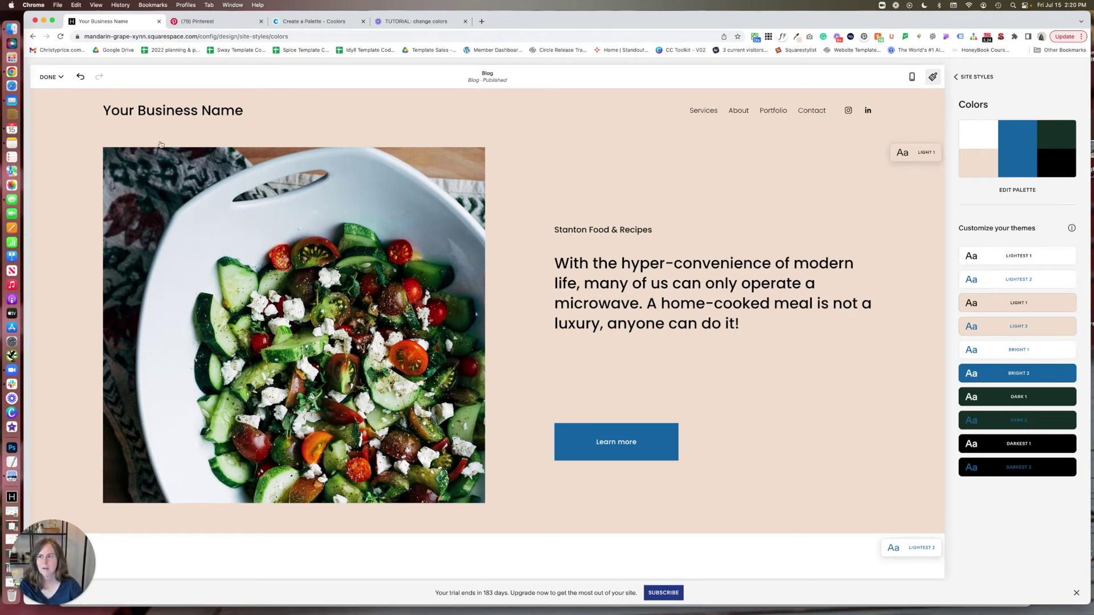
Cancel the reload prompt, then save and exit the site style editor
{"action": "left_click", "coordinate": [60, 37]}
{"action": "left_click", "coordinate": [514, 220]}
{"action": "left_click", "coordinate": [51, 77]}
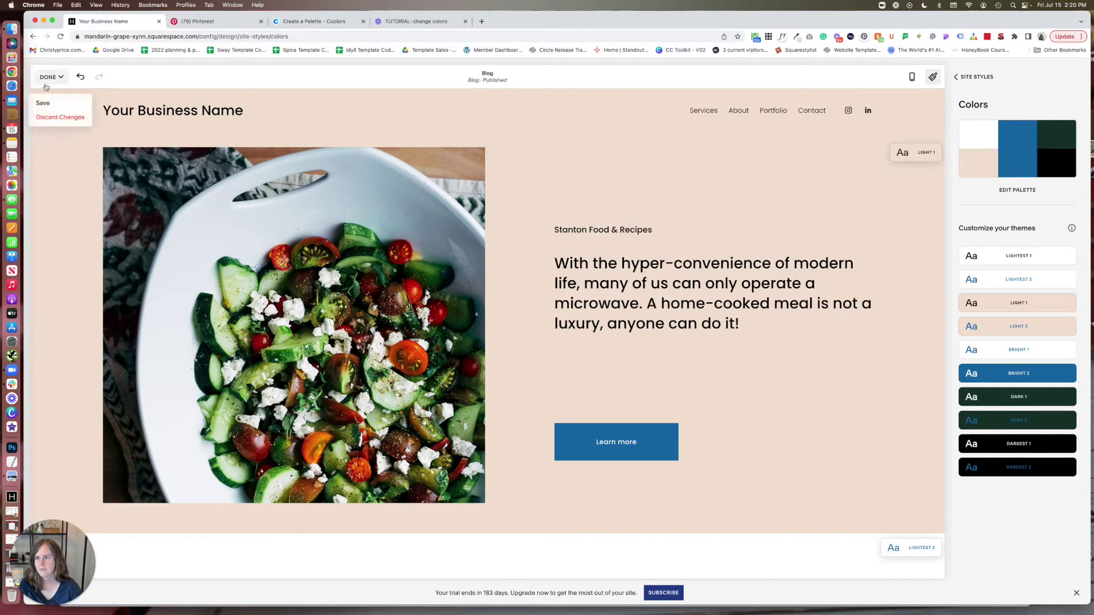
{"action": "left_click", "coordinate": [46, 104]}
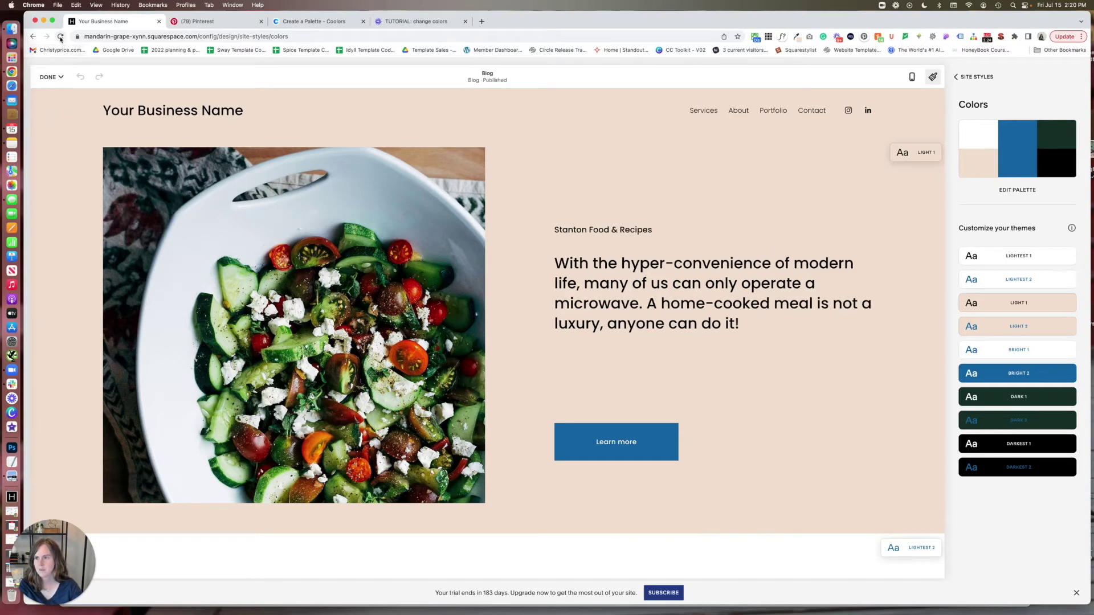
{"action": "left_click", "coordinate": [51, 76]}
{"action": "left_click", "coordinate": [53, 114]}
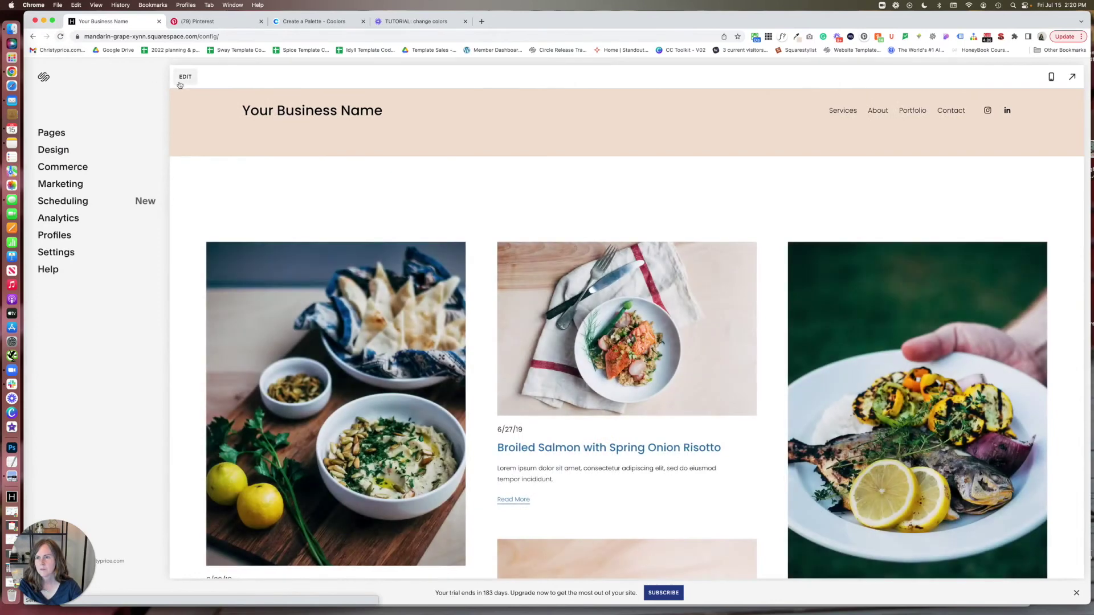
Open the Blog page in the editor and scroll through its sections
{"action": "left_click", "coordinate": [185, 79]}
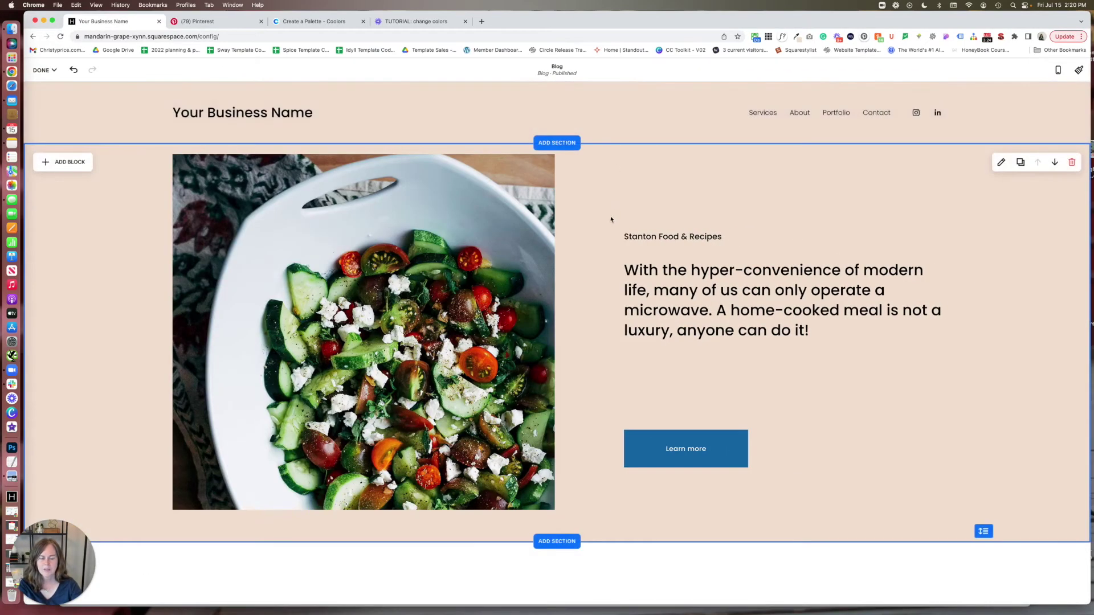
{"action": "scroll", "coordinate": [613, 217], "scroll_direction": "down", "scroll_amount": 2}
{"action": "scroll", "coordinate": [611, 219], "scroll_direction": "down", "scroll_amount": 2}
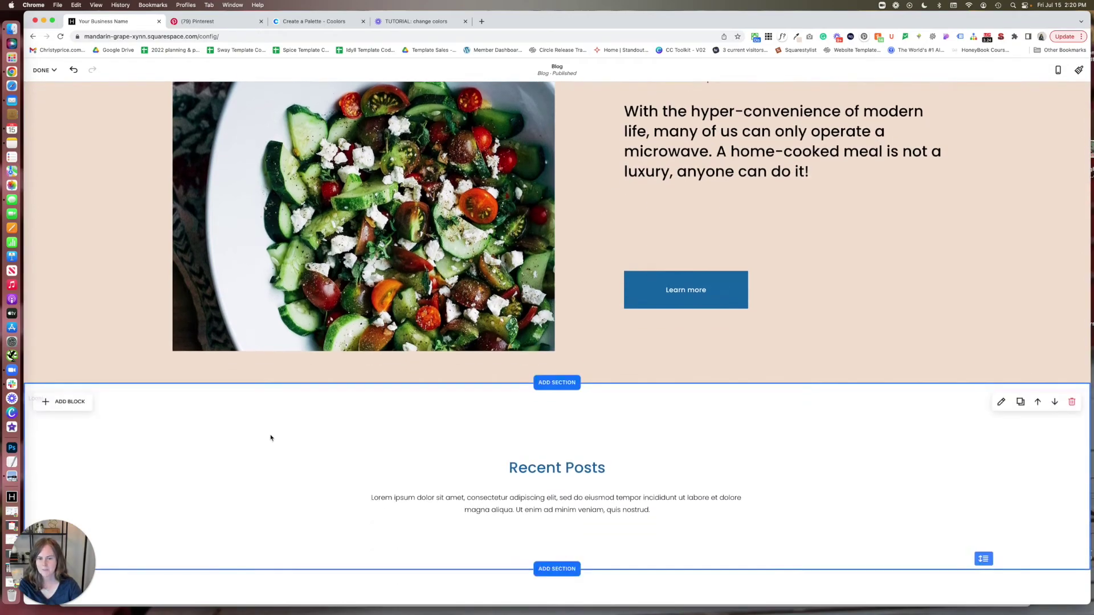
{"action": "scroll", "coordinate": [272, 436], "scroll_direction": "down", "scroll_amount": 2}
{"action": "scroll", "coordinate": [273, 436], "scroll_direction": "down", "scroll_amount": 10}
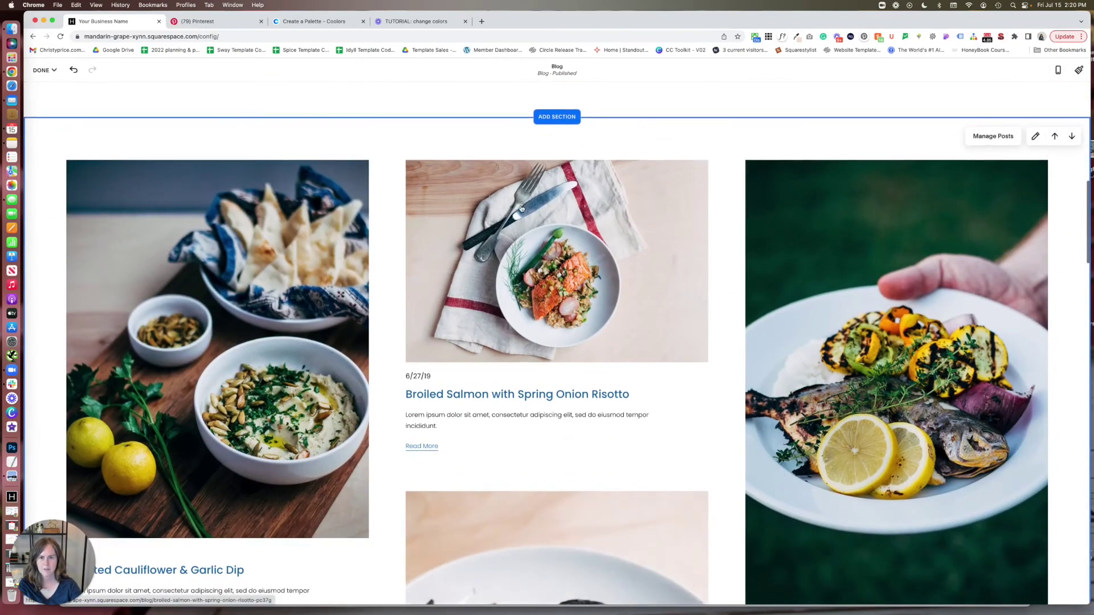
{"action": "scroll", "coordinate": [521, 209], "scroll_direction": "down", "scroll_amount": 15}
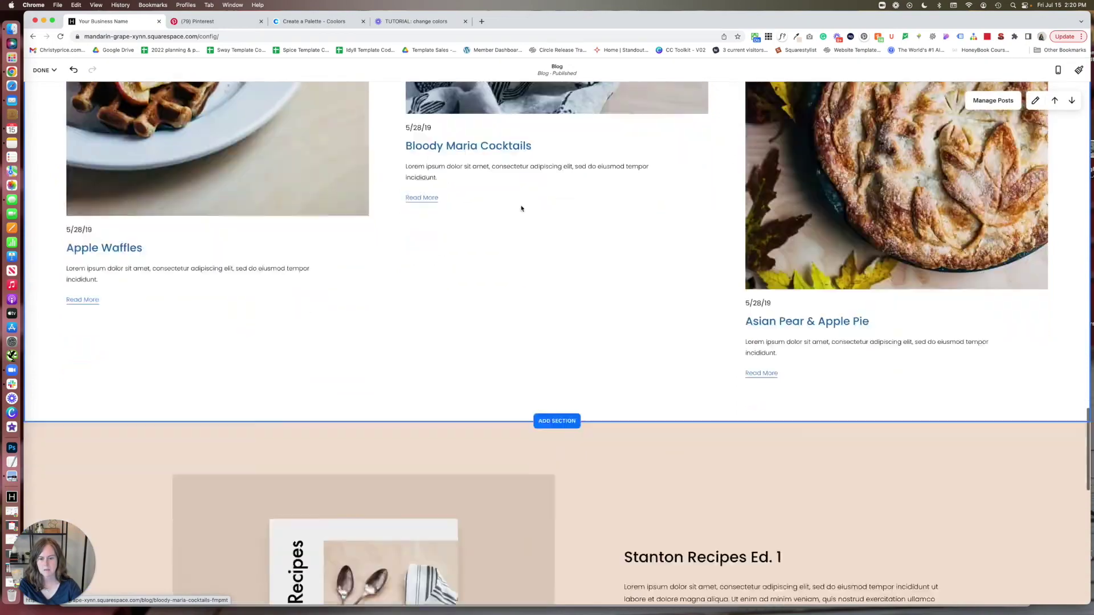
{"action": "scroll", "coordinate": [557, 245], "scroll_direction": "down", "scroll_amount": 5}
{"action": "scroll", "coordinate": [556, 239], "scroll_direction": "up", "scroll_amount": 15}
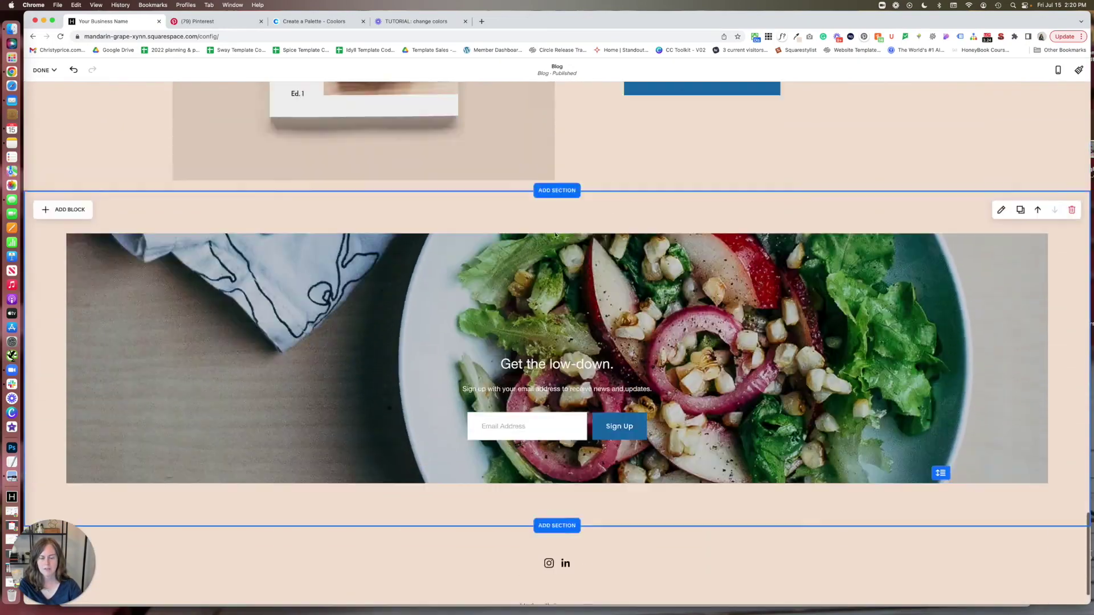
{"action": "scroll", "coordinate": [555, 235], "scroll_direction": "up", "scroll_amount": 20}
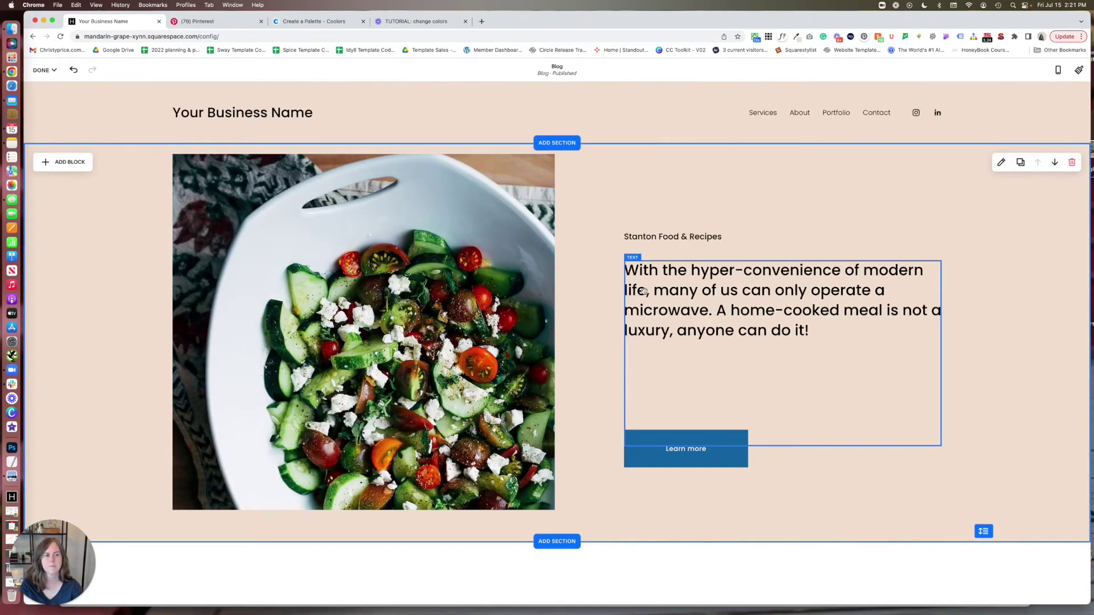
Give the salad hero section the white Lightest 1 theme instead of Bright 2, and save
{"action": "left_click", "coordinate": [1001, 163]}
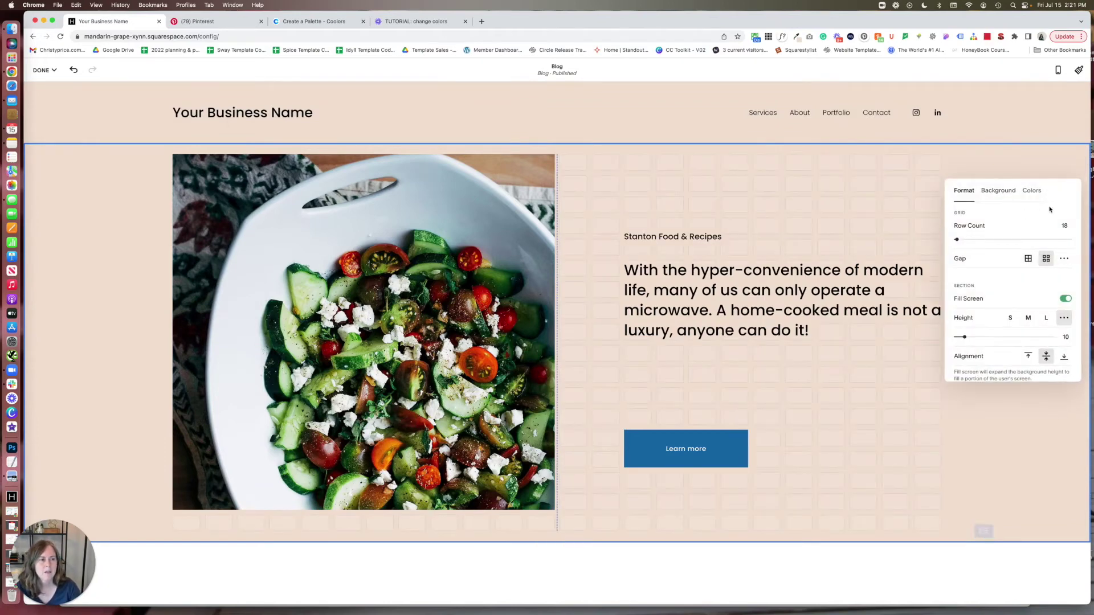
{"action": "left_click", "coordinate": [1034, 192]}
{"action": "scroll", "coordinate": [1026, 297], "scroll_direction": "down", "scroll_amount": 2}
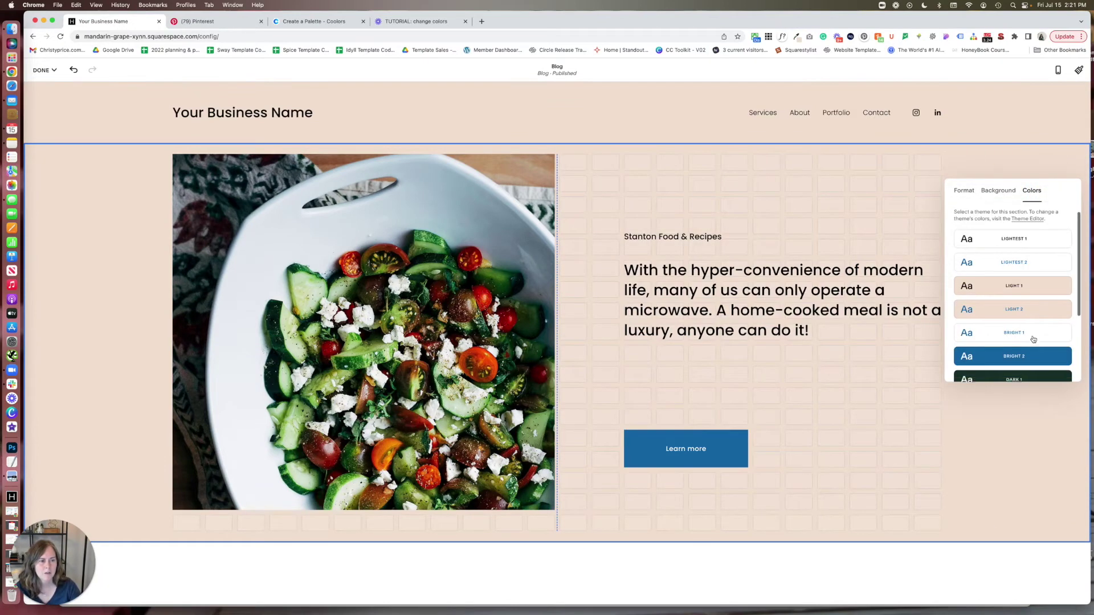
{"action": "scroll", "coordinate": [1024, 325], "scroll_direction": "up", "scroll_amount": 2}
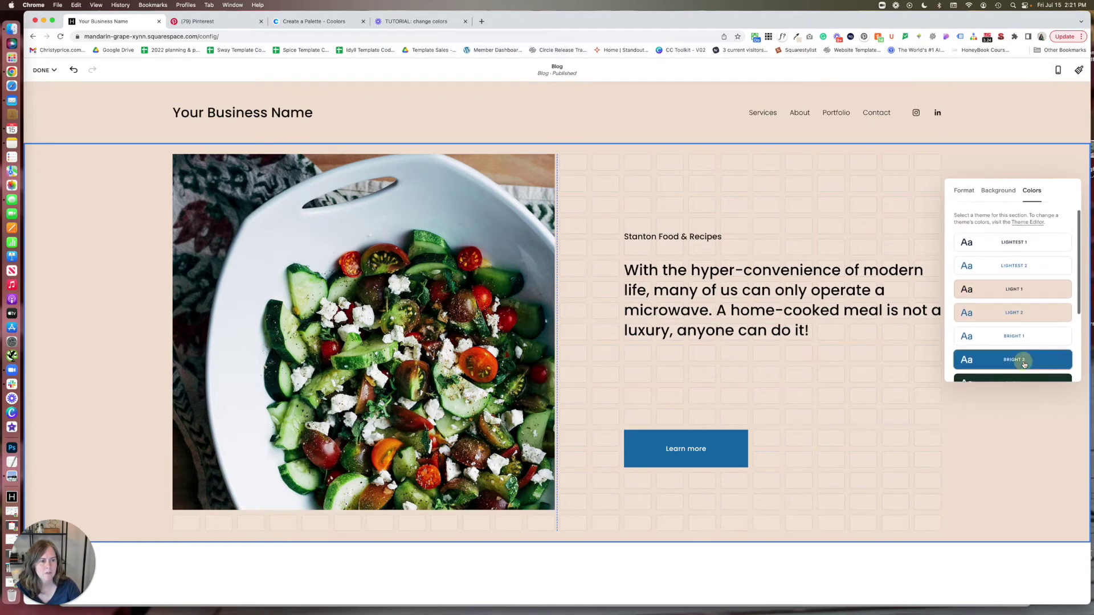
{"action": "left_click", "coordinate": [1024, 362]}
{"action": "scroll", "coordinate": [1019, 336], "scroll_direction": "down", "scroll_amount": 4}
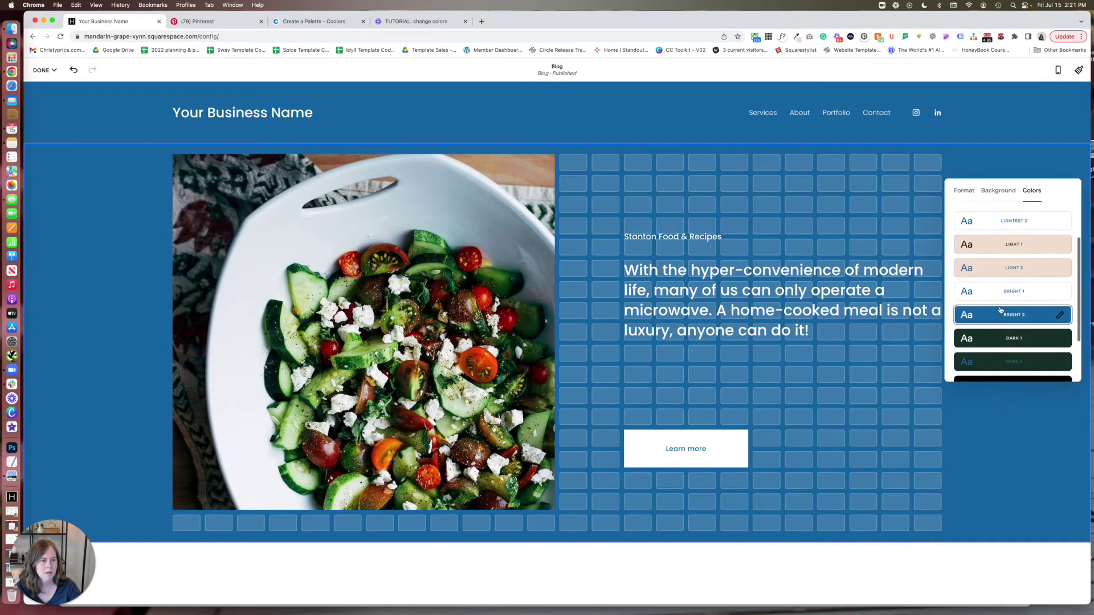
{"action": "scroll", "coordinate": [1023, 318], "scroll_direction": "down", "scroll_amount": 2}
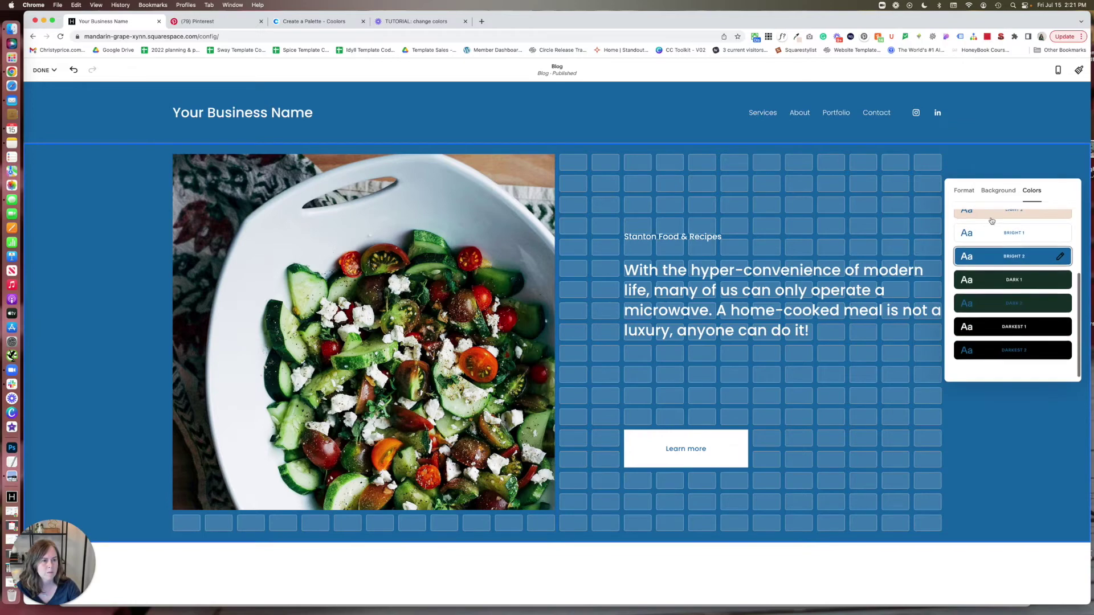
{"action": "scroll", "coordinate": [1023, 307], "scroll_direction": "up", "scroll_amount": 6}
{"action": "left_click", "coordinate": [1010, 244]}
{"action": "left_click", "coordinate": [44, 70]}
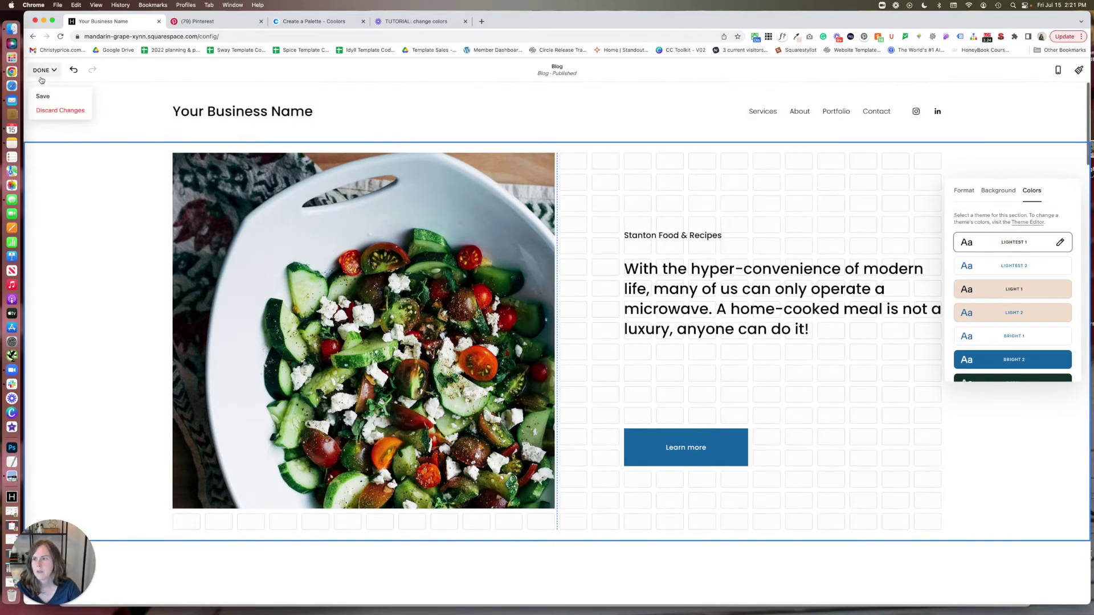
{"action": "left_click", "coordinate": [42, 97]}
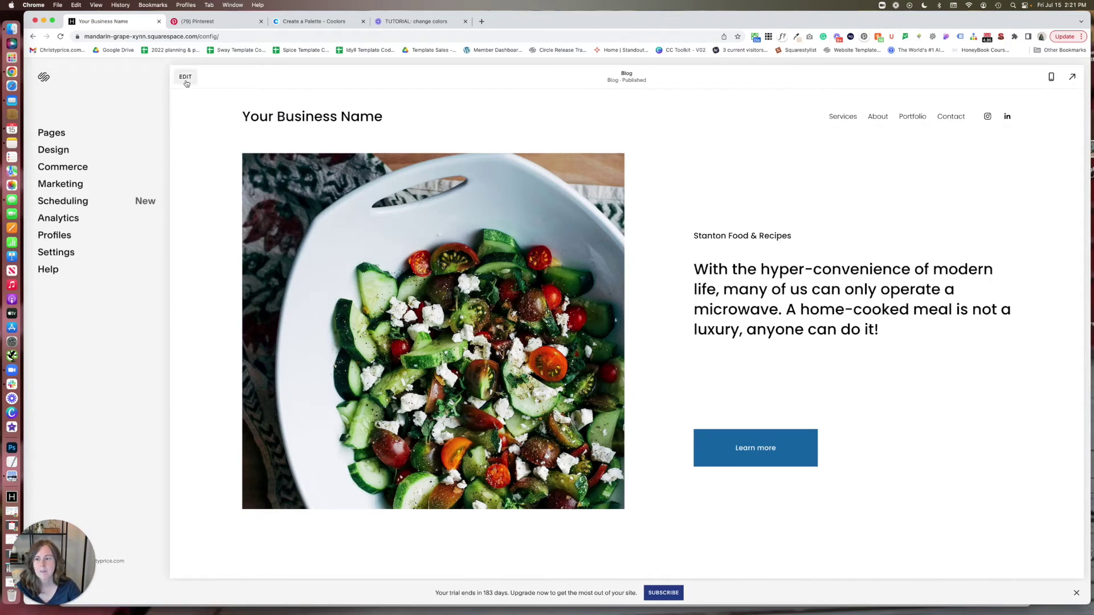
Review the site colour palette and section themes in Site Styles
{"action": "left_click", "coordinate": [186, 77]}
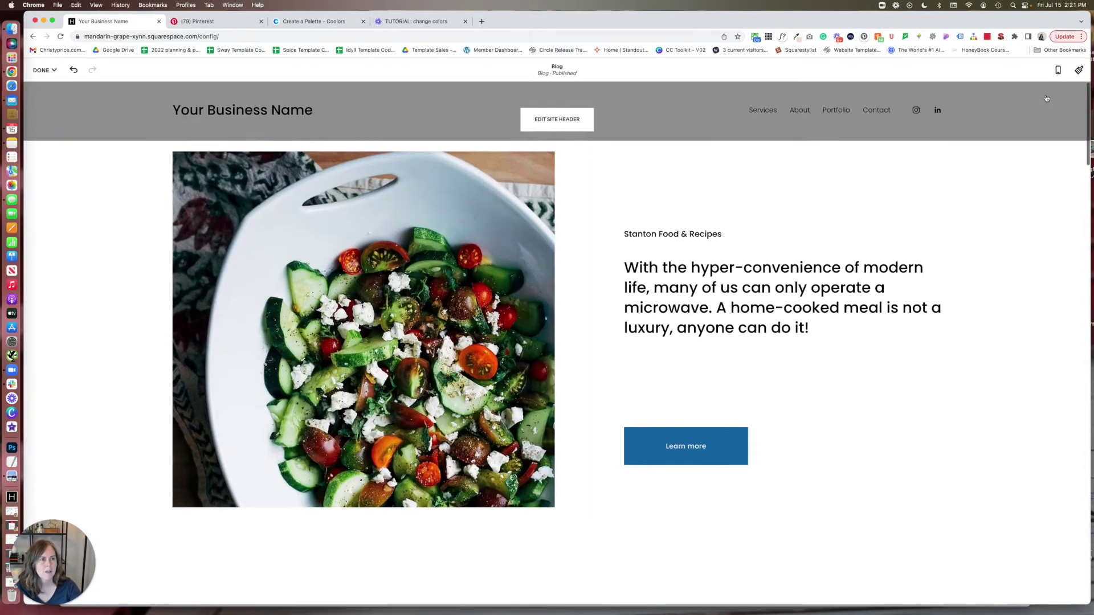
{"action": "left_click", "coordinate": [1073, 76]}
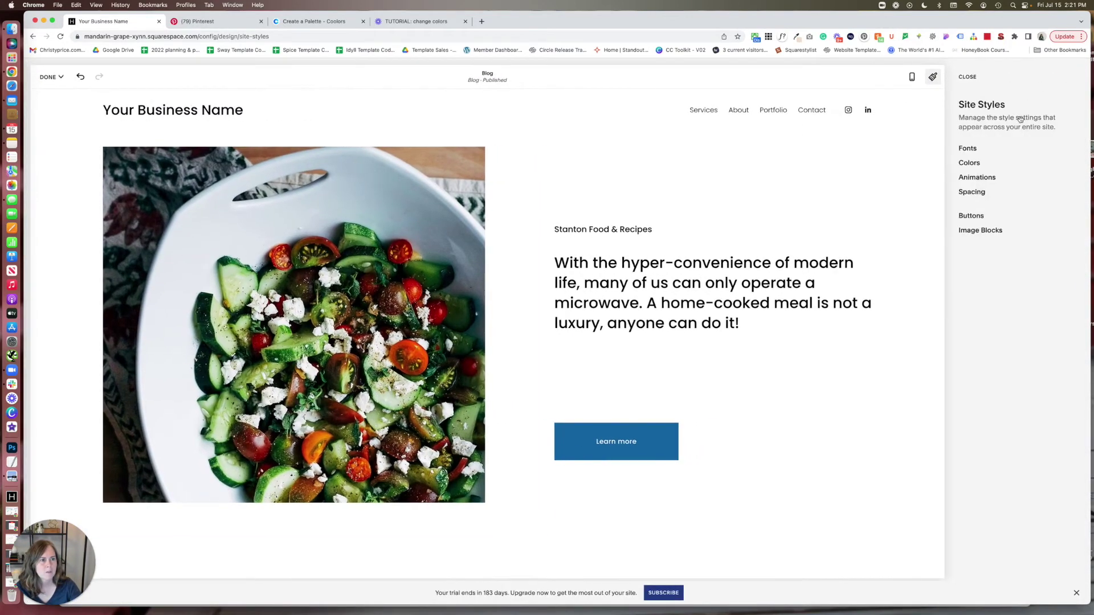
{"action": "left_click", "coordinate": [971, 164]}
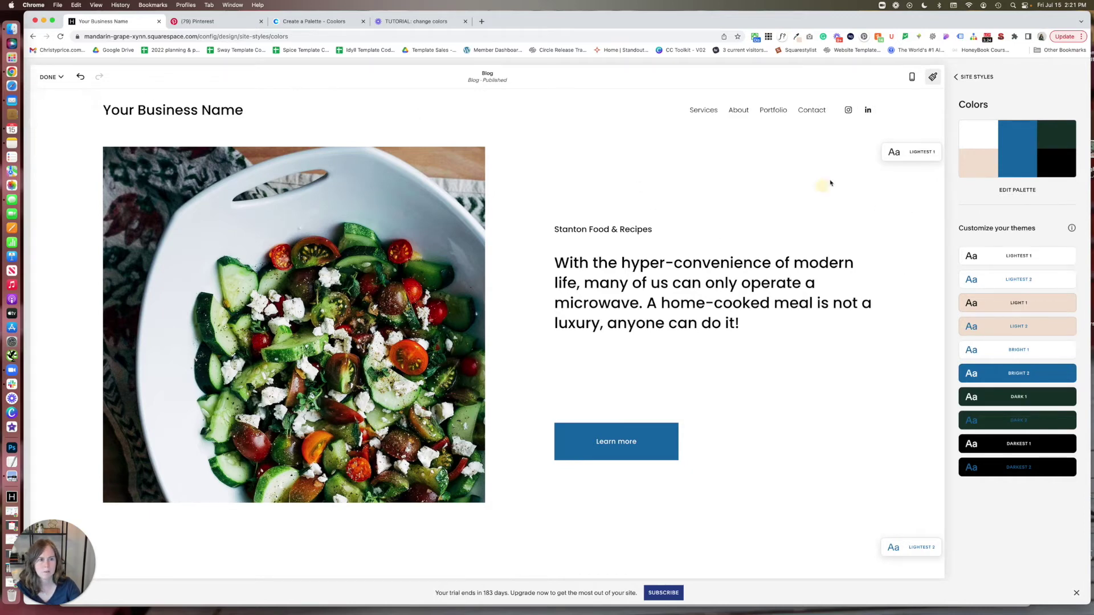
{"action": "left_click", "coordinate": [971, 78]}
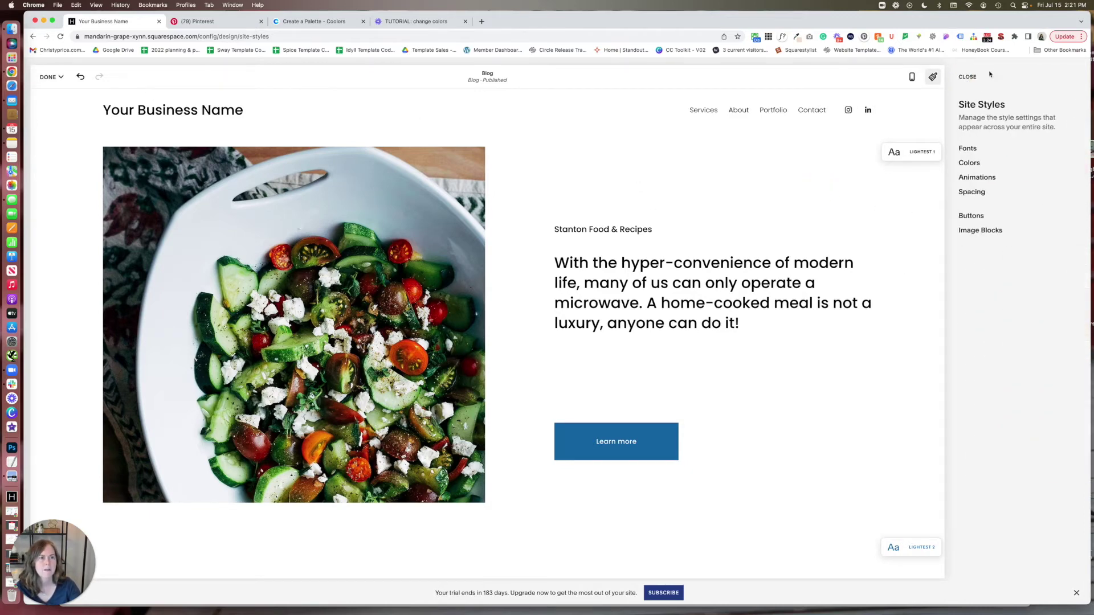
{"action": "left_click", "coordinate": [968, 77]}
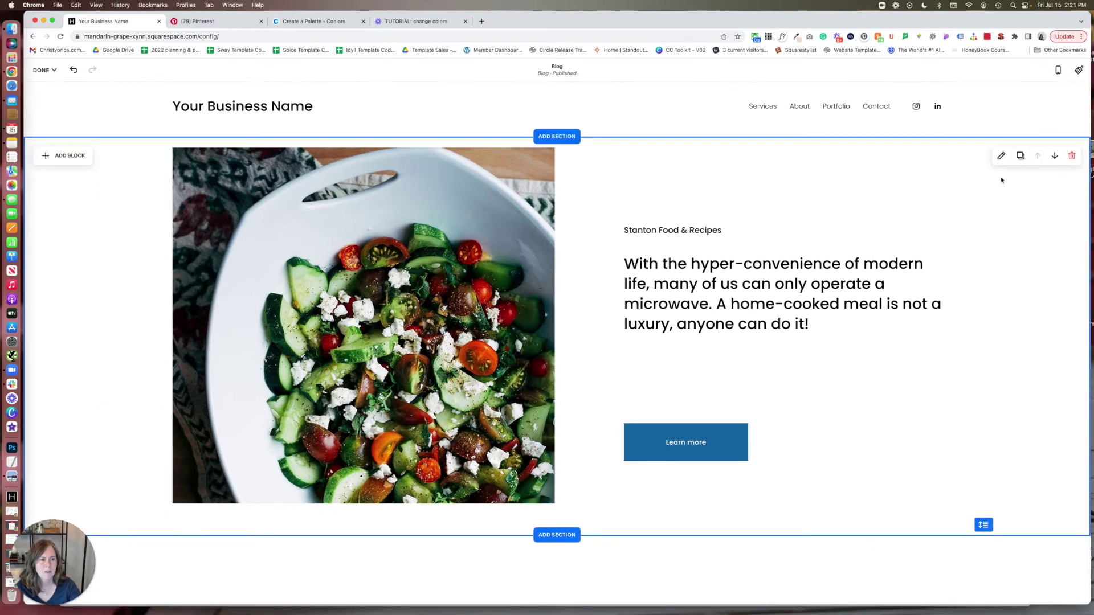
Apply the peach Light 1 theme to the salad hero section and save
{"action": "left_click", "coordinate": [1002, 157]}
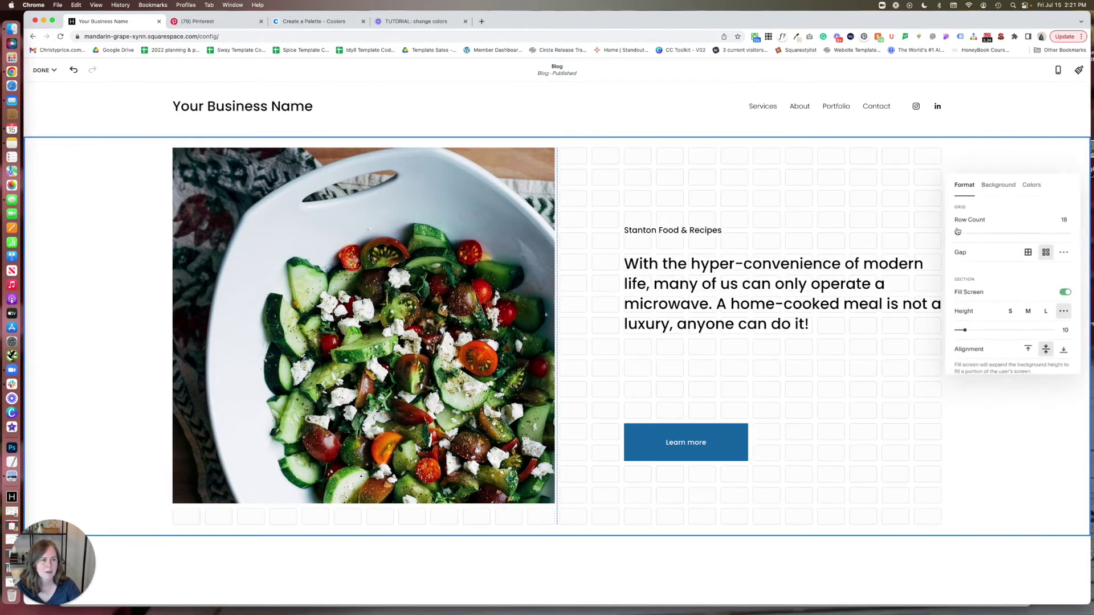
{"action": "left_click", "coordinate": [1031, 186]}
{"action": "left_click", "coordinate": [1023, 258]}
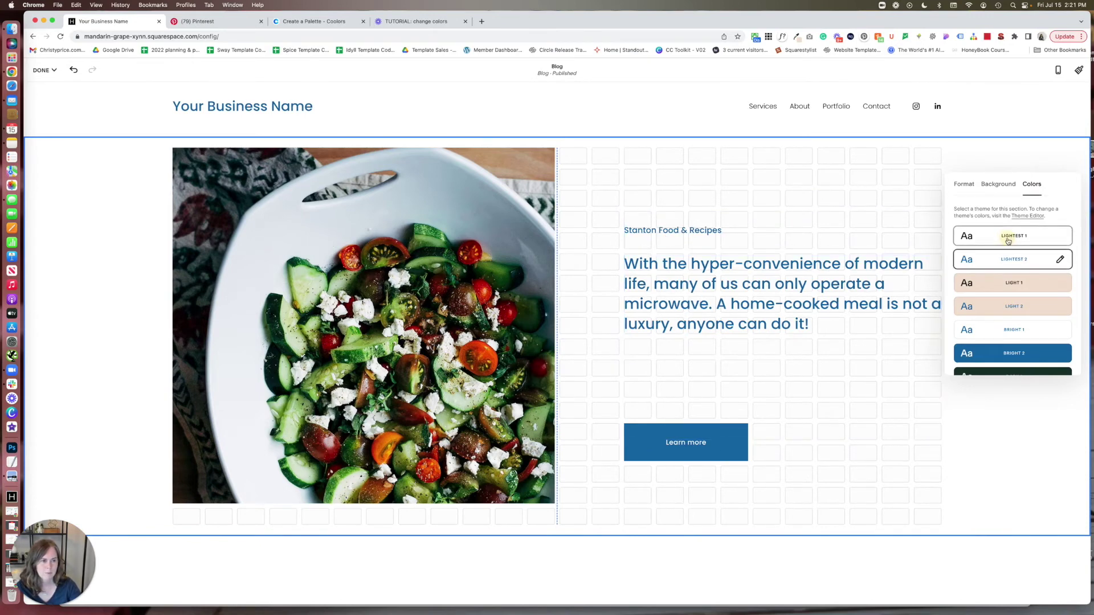
{"action": "left_click", "coordinate": [996, 293]}
{"action": "left_click", "coordinate": [1007, 308]}
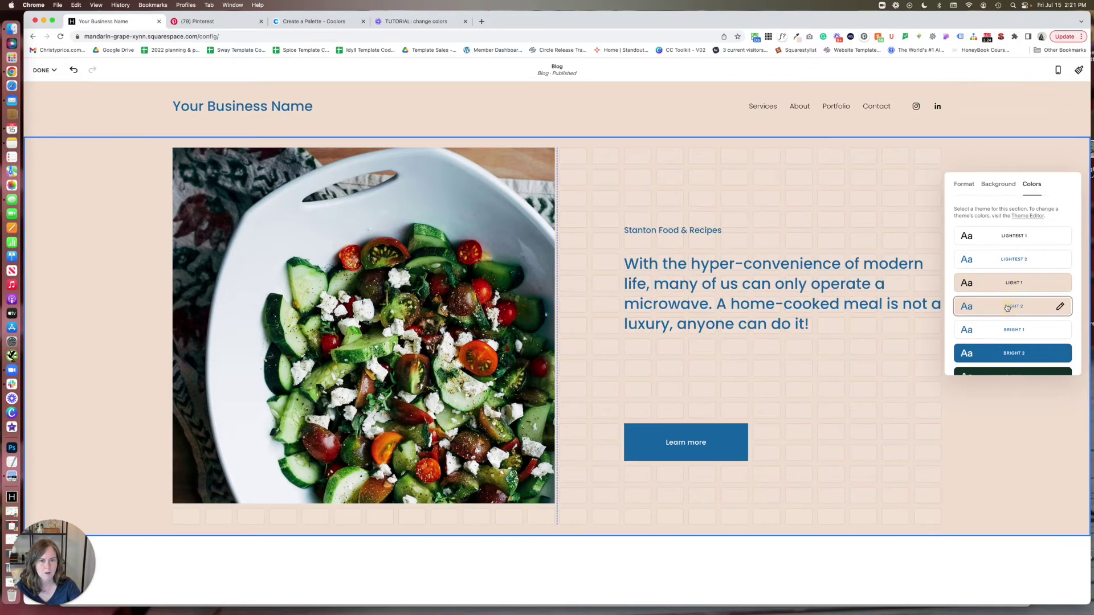
{"action": "left_click", "coordinate": [1006, 289]}
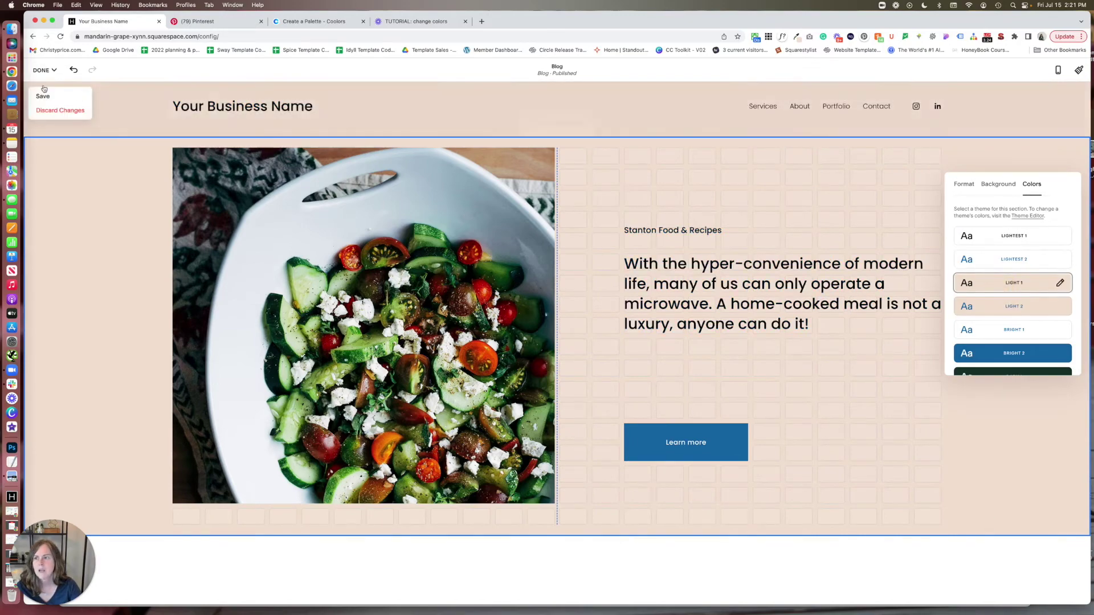
{"action": "left_click", "coordinate": [45, 91]}
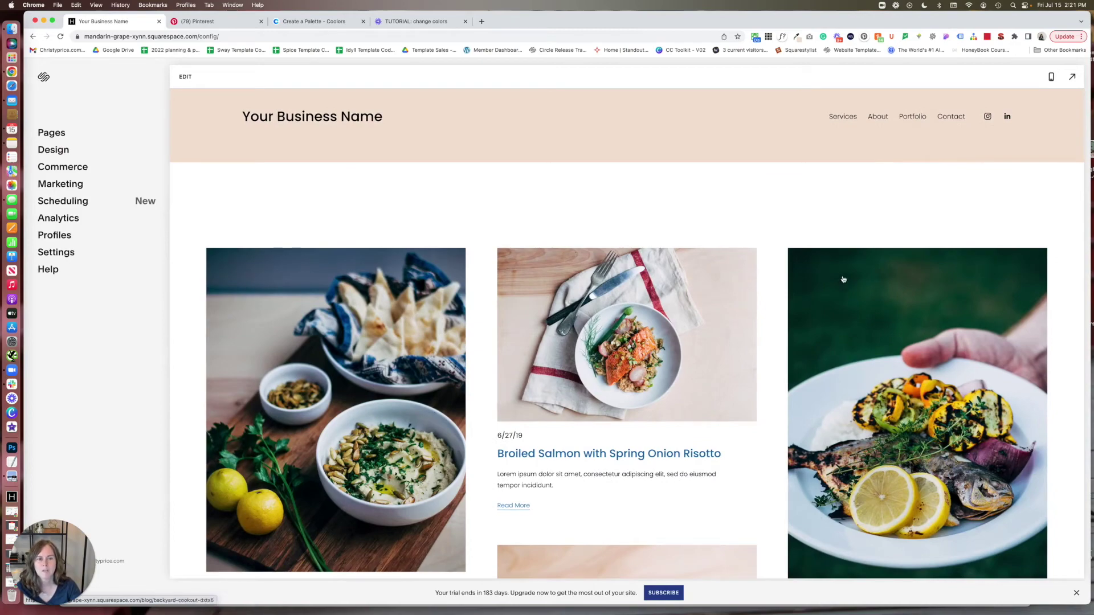
Open the Light 1 theme's colour settings in Site Styles > Colors
{"action": "scroll", "coordinate": [836, 282], "scroll_direction": "down", "scroll_amount": 7}
{"action": "scroll", "coordinate": [834, 281], "scroll_direction": "up", "scroll_amount": 7}
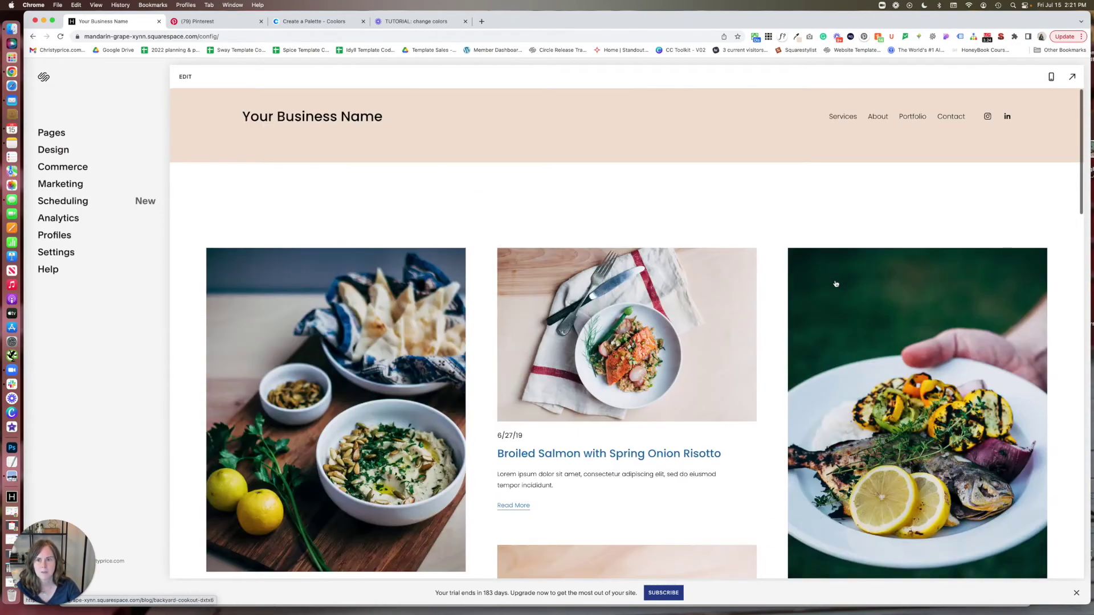
{"action": "left_click", "coordinate": [185, 77]}
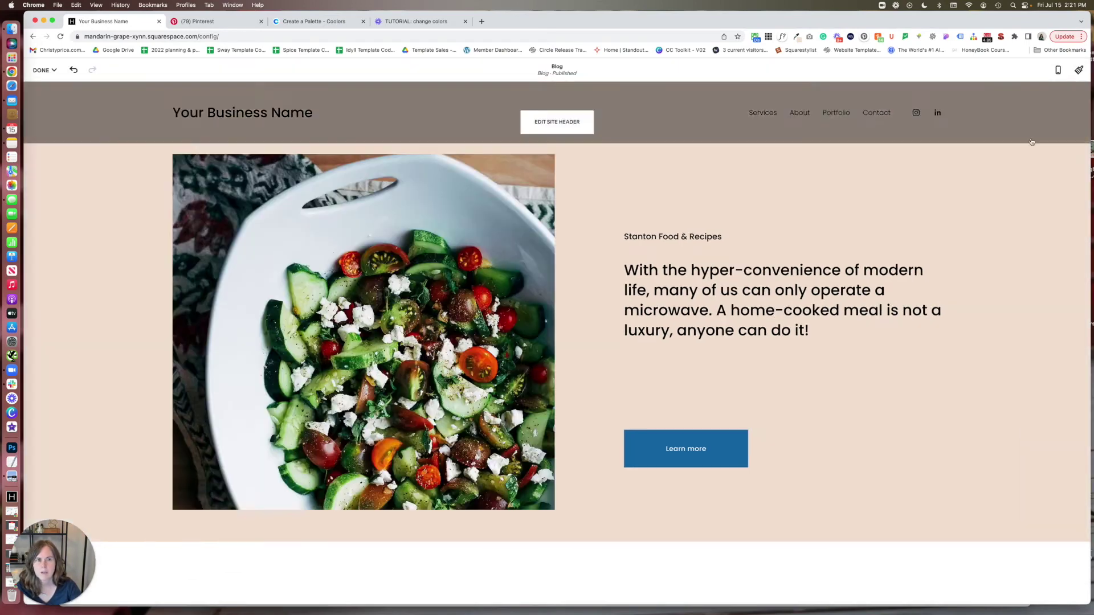
{"action": "left_click", "coordinate": [1078, 71]}
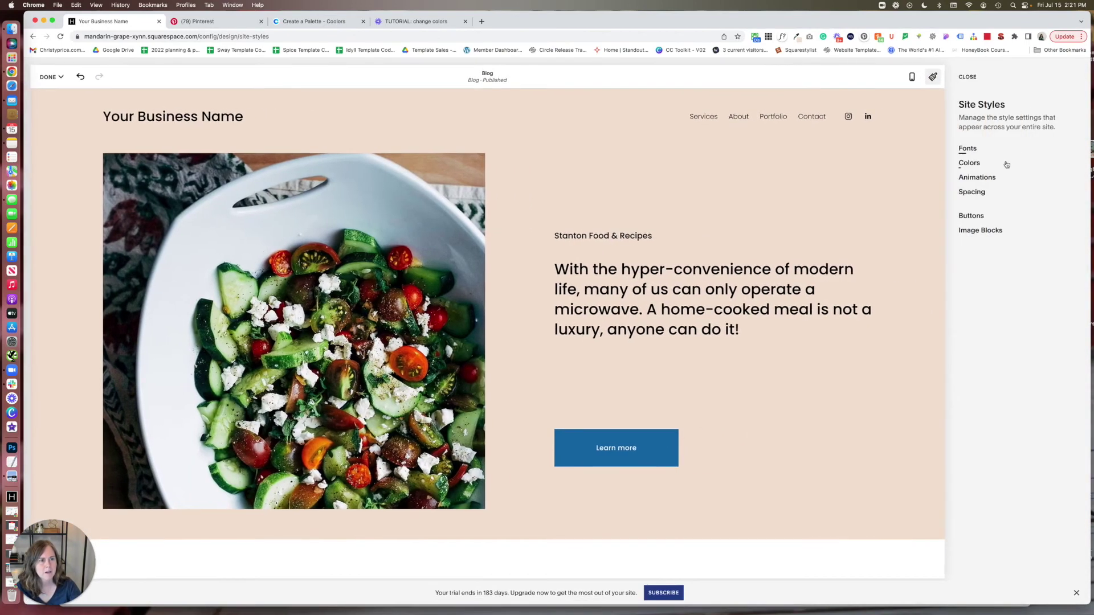
{"action": "left_click", "coordinate": [978, 163]}
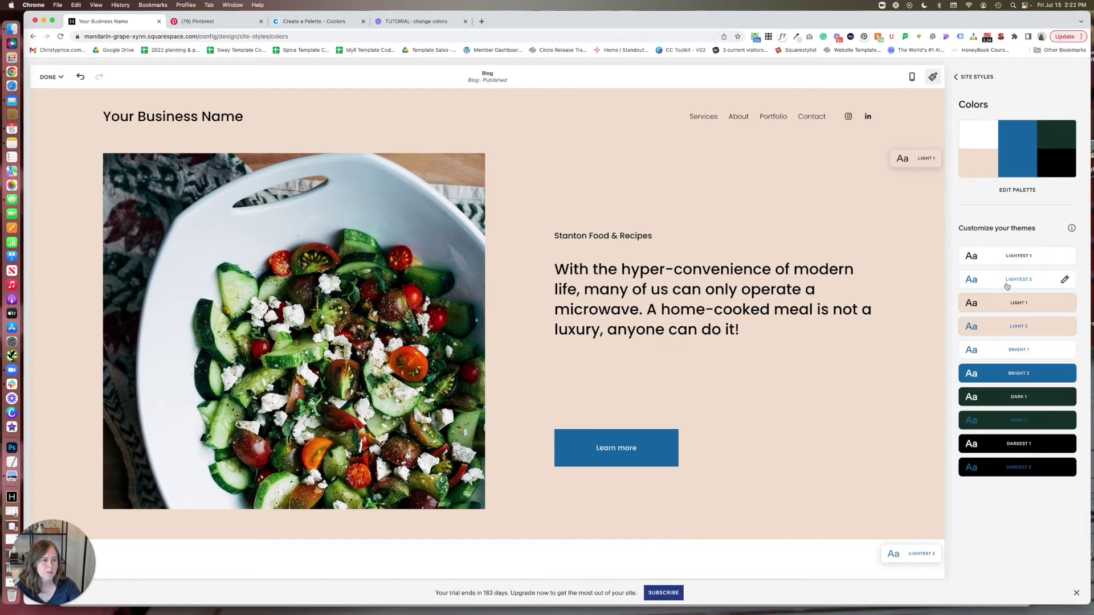
{"action": "left_click", "coordinate": [1064, 303]}
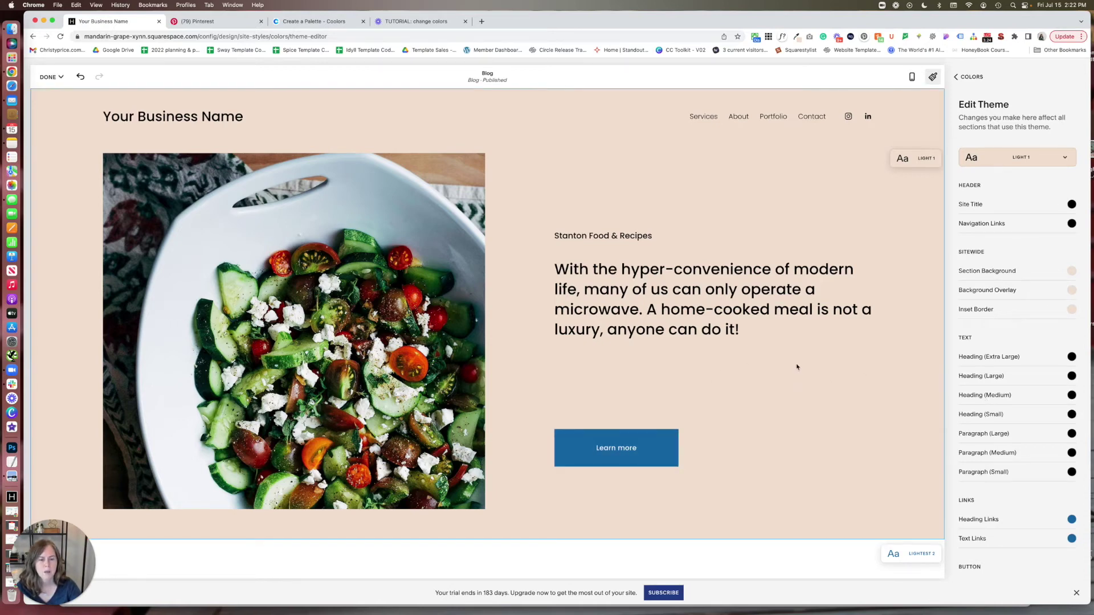
{"action": "scroll", "coordinate": [971, 366], "scroll_direction": "down", "scroll_amount": 20}
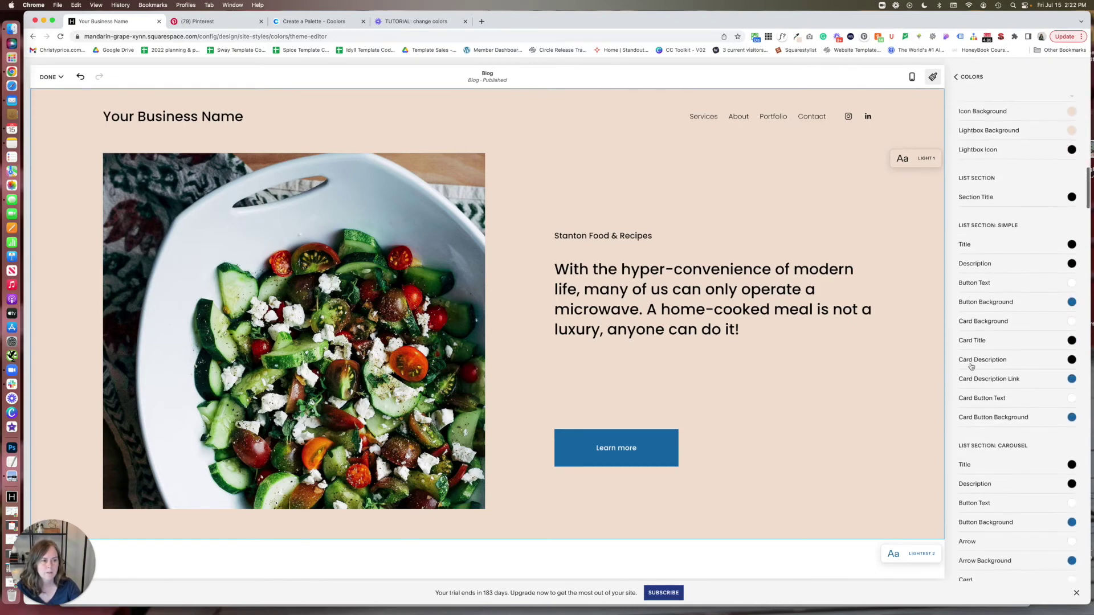
{"action": "scroll", "coordinate": [971, 366], "scroll_direction": "up", "scroll_amount": 20}
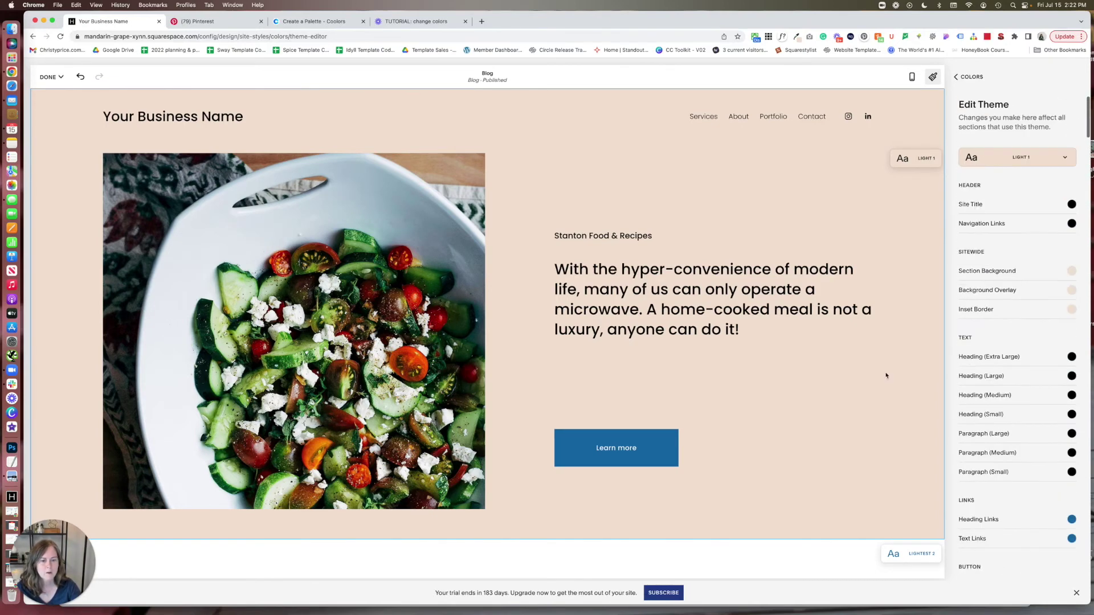
Set the Light 1 primary button background to navy #17397D
{"action": "left_click", "coordinate": [665, 449]}
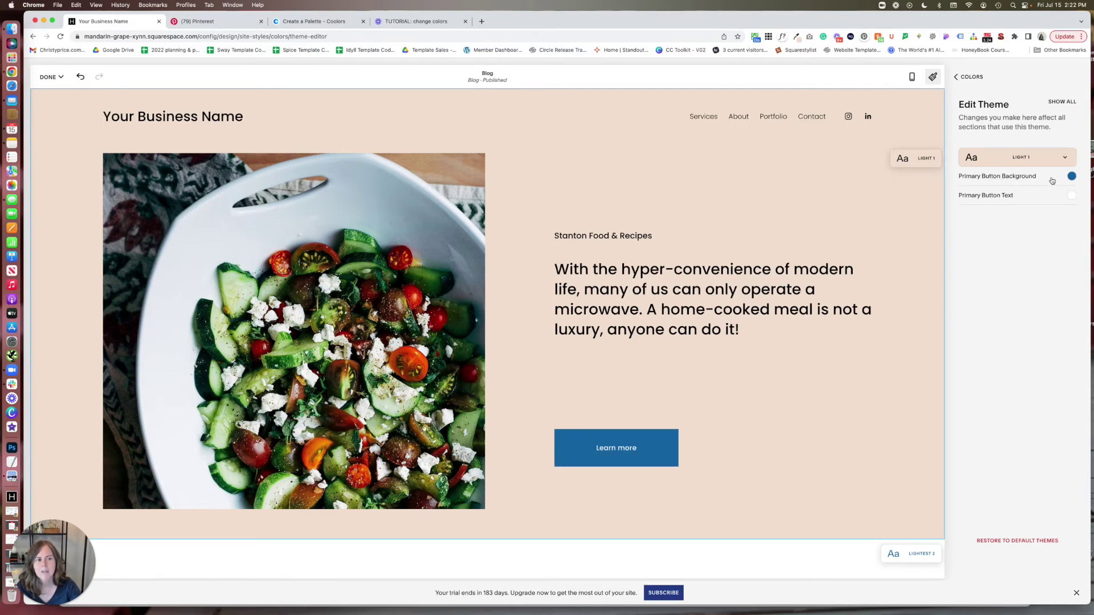
{"action": "left_click", "coordinate": [1072, 178]}
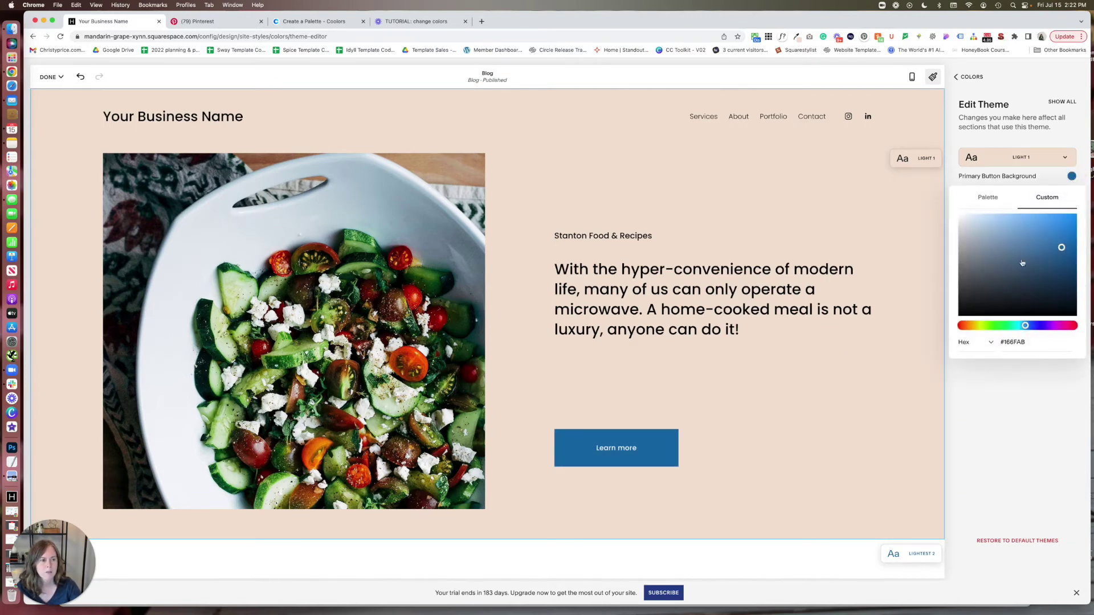
{"action": "left_click", "coordinate": [991, 198]}
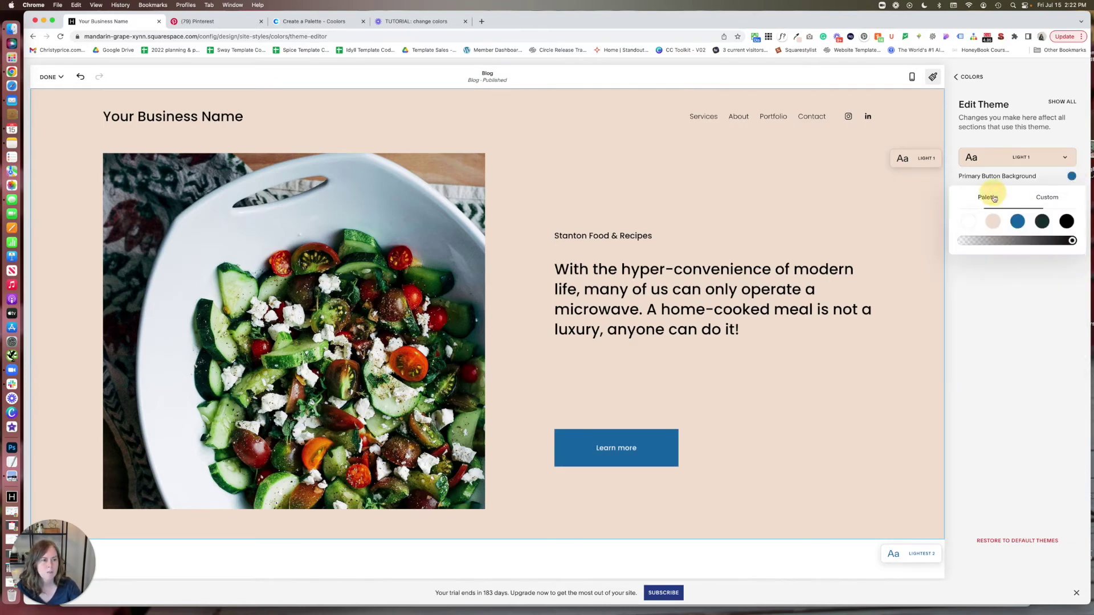
{"action": "left_click", "coordinate": [1042, 222]}
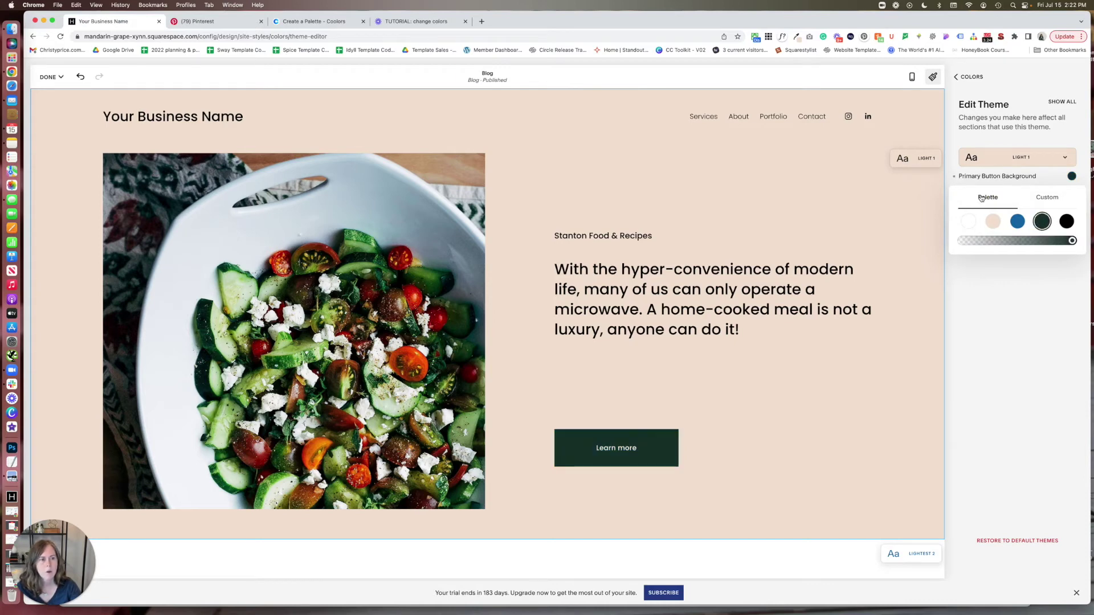
{"action": "left_click", "coordinate": [1040, 197]}
{"action": "left_click_drag", "start_coordinate": [1027, 293], "coordinate": [1055, 265]}
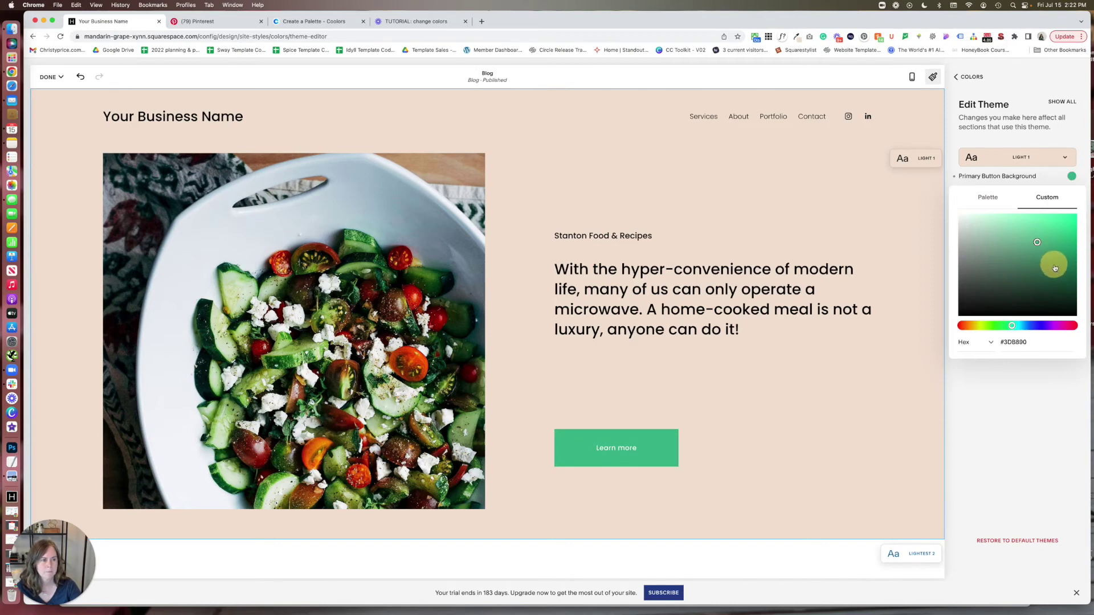
{"action": "left_click", "coordinate": [1032, 326]}
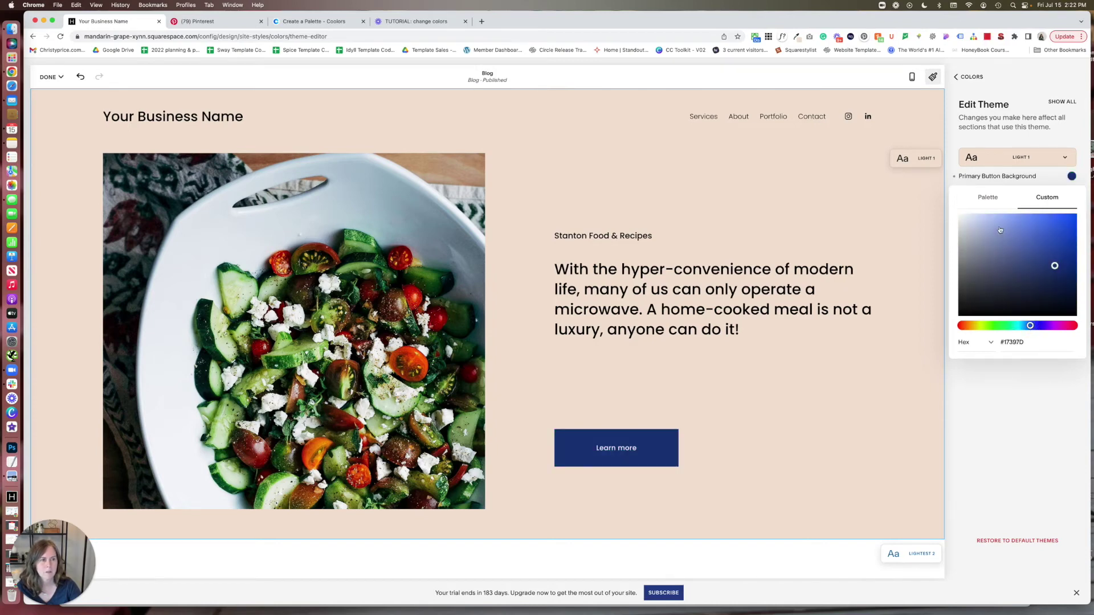
{"action": "left_click", "coordinate": [1032, 133]}
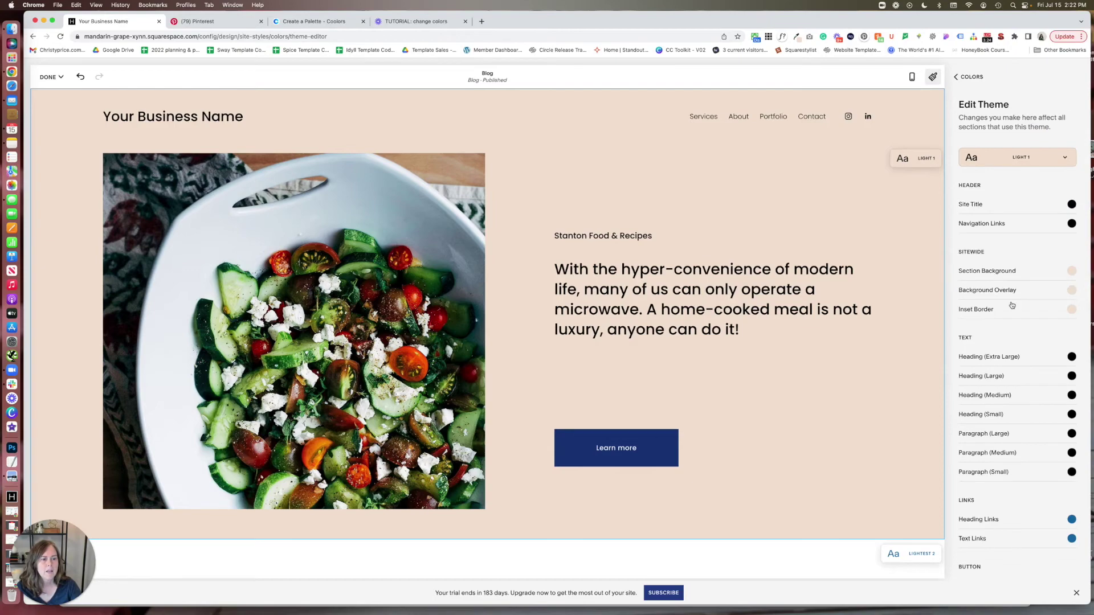
{"action": "scroll", "coordinate": [1012, 305], "scroll_direction": "down", "scroll_amount": 20}
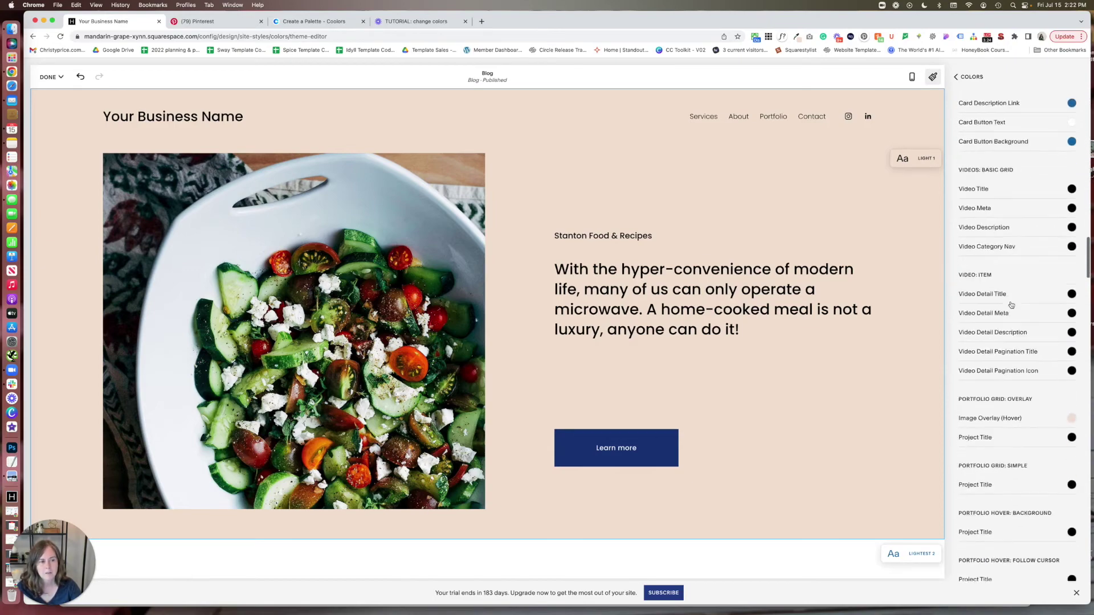
{"action": "scroll", "coordinate": [1011, 305], "scroll_direction": "down", "scroll_amount": 20}
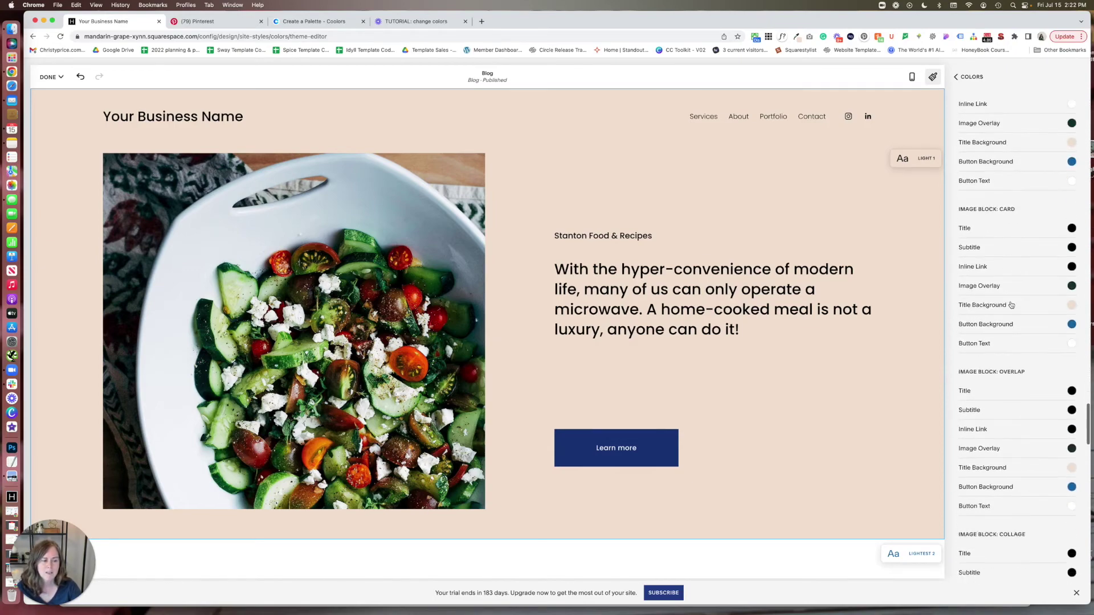
{"action": "scroll", "coordinate": [1012, 306], "scroll_direction": "down", "scroll_amount": 20}
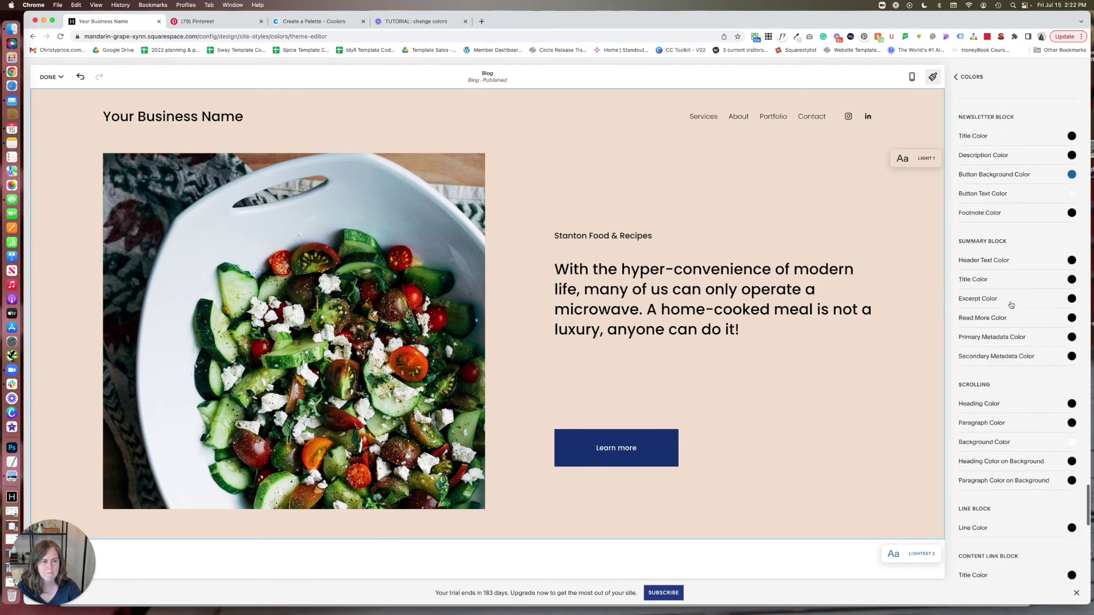
{"action": "scroll", "coordinate": [1012, 306], "scroll_direction": "up", "scroll_amount": 20}
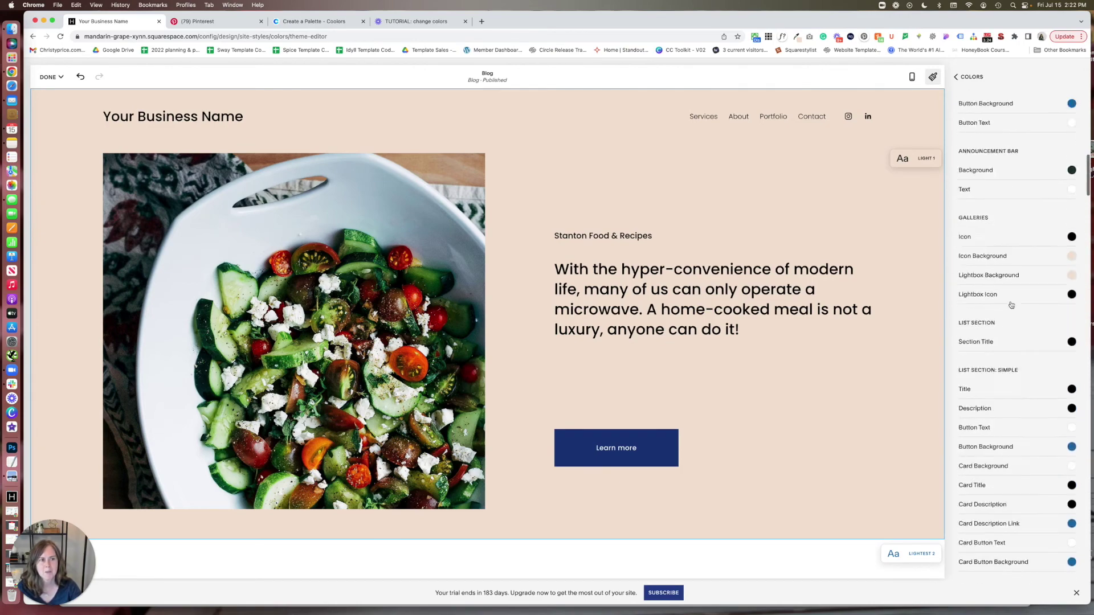
{"action": "scroll", "coordinate": [1012, 306], "scroll_direction": "up", "scroll_amount": 15}
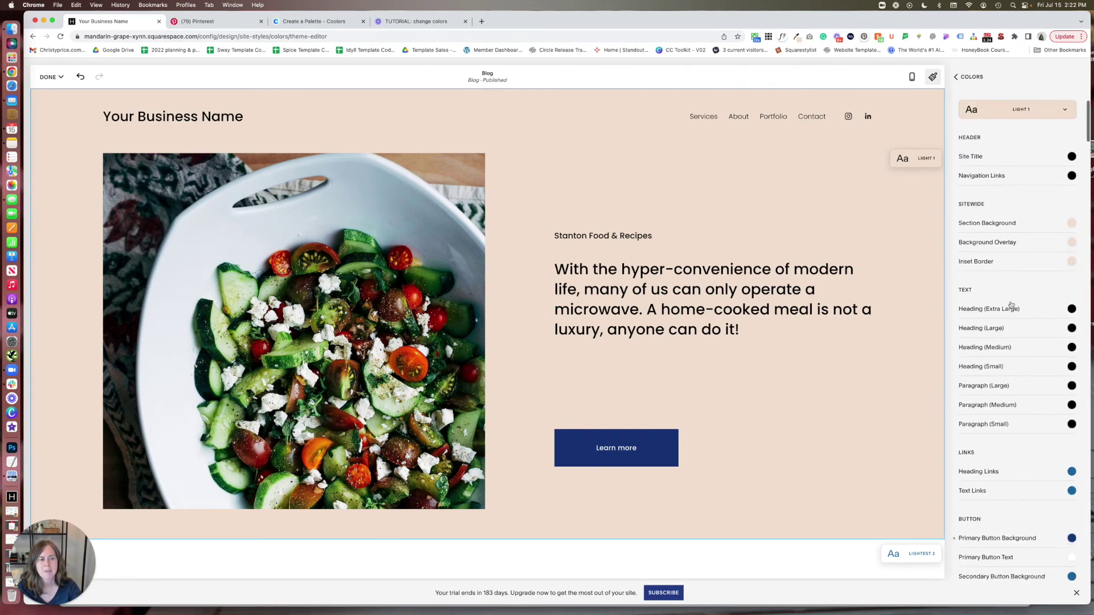
Close Site Styles and return to the Blog page
{"action": "left_click", "coordinate": [975, 76]}
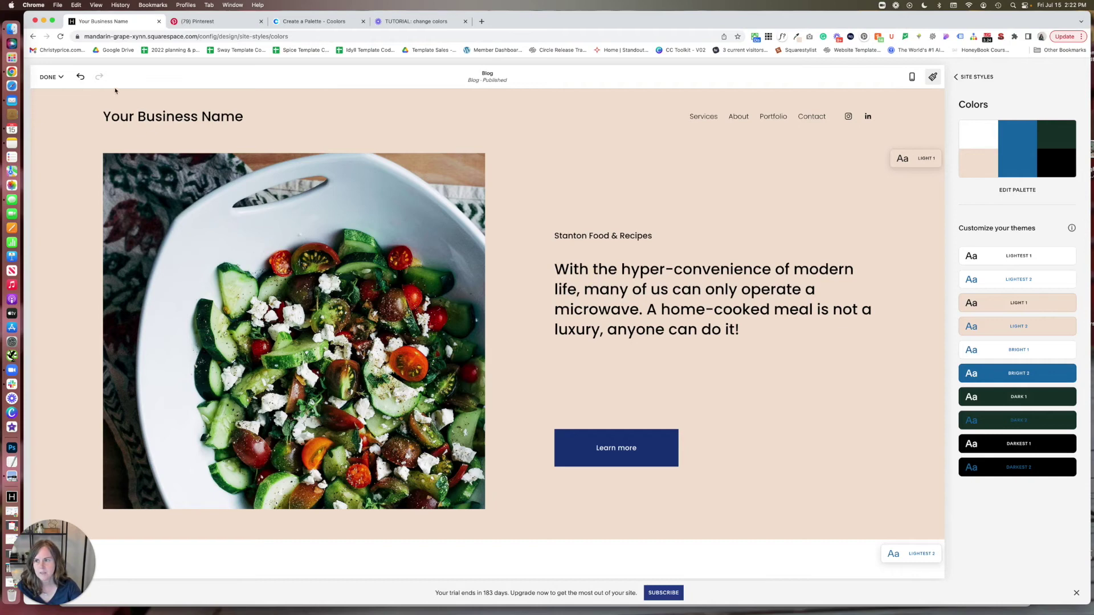
{"action": "left_click", "coordinate": [51, 76]}
{"action": "left_click", "coordinate": [955, 139]}
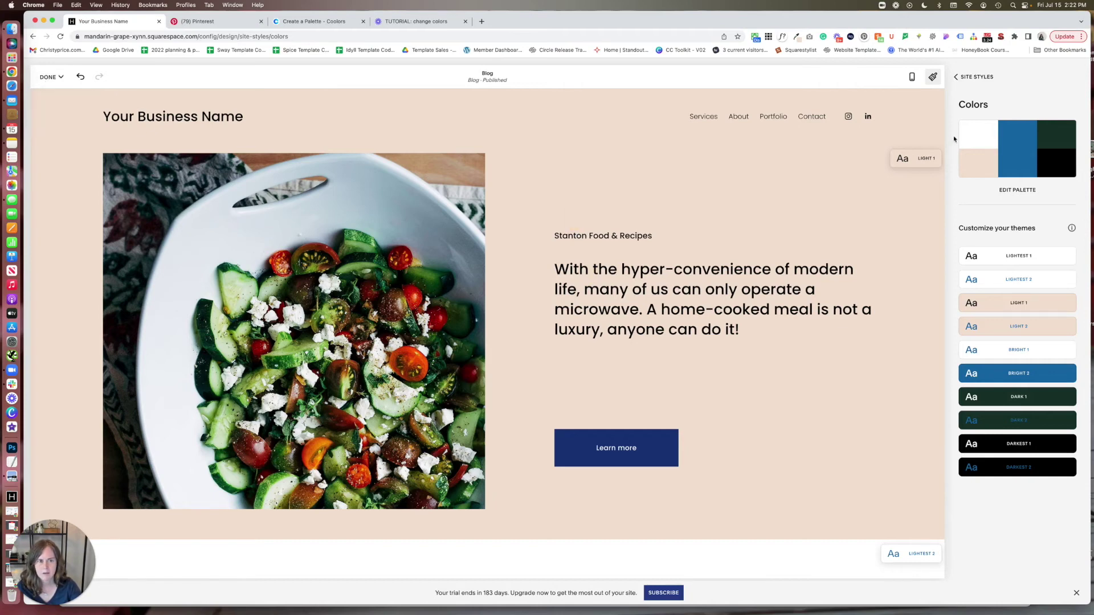
{"action": "left_click", "coordinate": [985, 78]}
{"action": "left_click", "coordinate": [966, 77]}
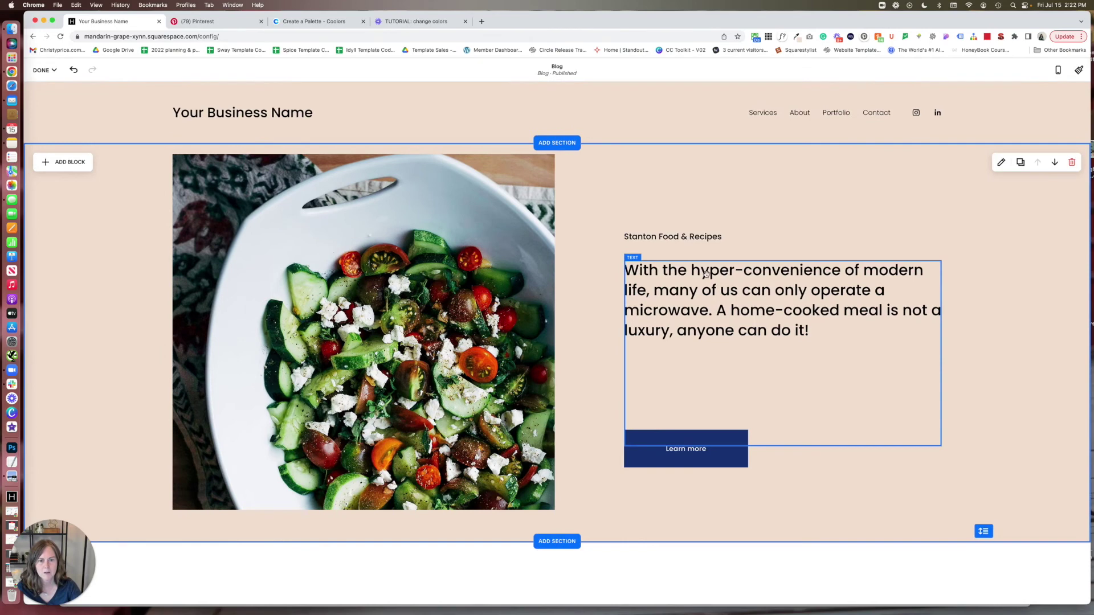
Colour the word 'hyper' in the hero heading with the blue palette swatch
{"action": "left_click", "coordinate": [706, 275]}
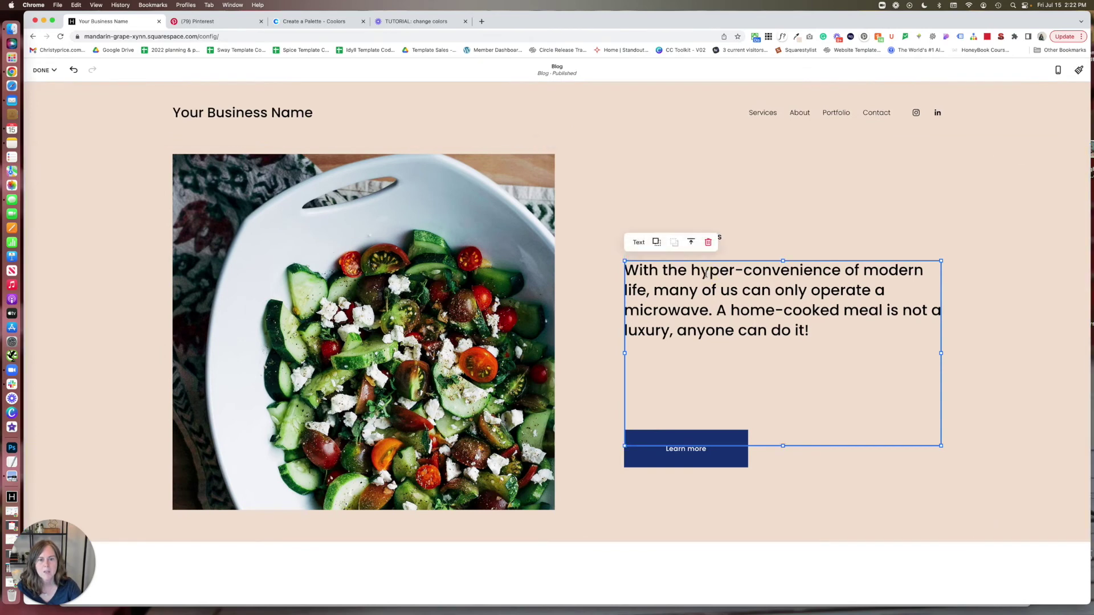
{"action": "double_click", "coordinate": [700, 273]}
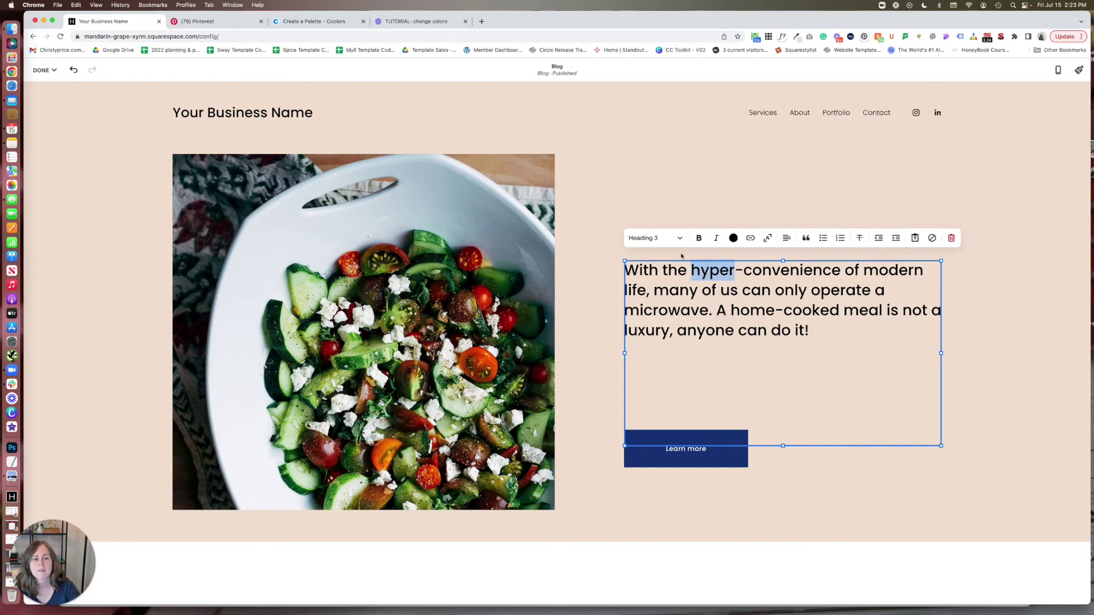
{"action": "left_click", "coordinate": [733, 240]}
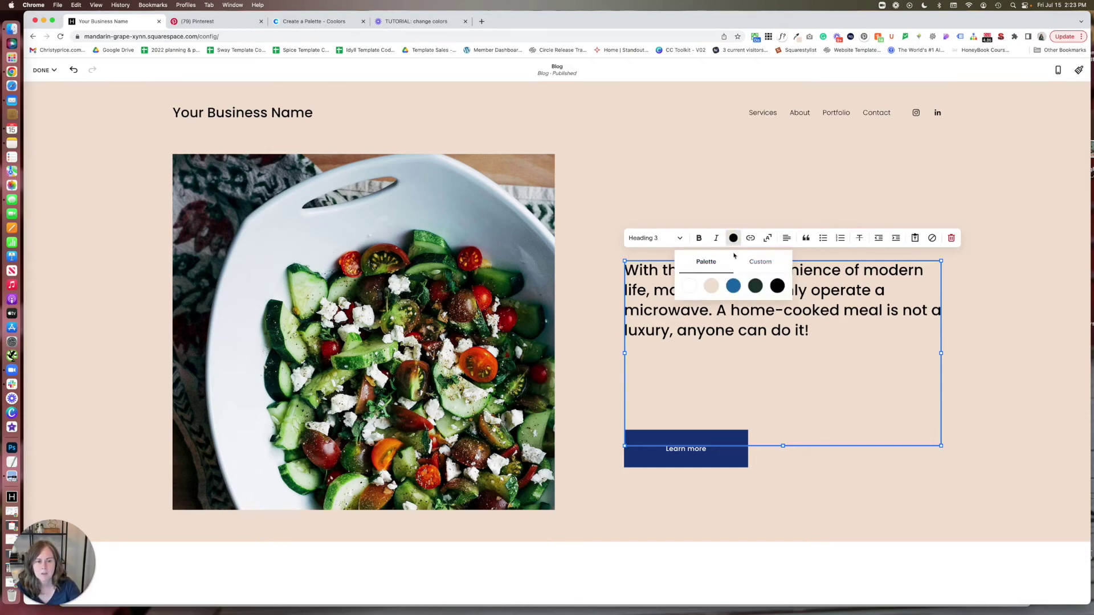
{"action": "left_click", "coordinate": [735, 285]}
{"action": "key", "text": "Escape"}
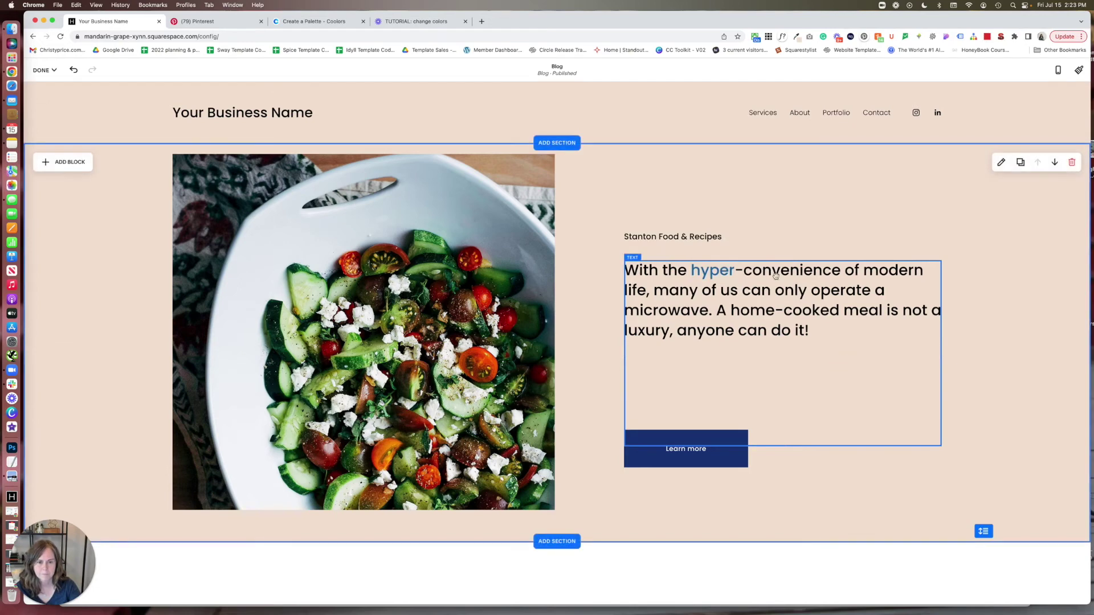
Colour '-convenience' the same blue and save the page
{"action": "left_click", "coordinate": [770, 272]}
{"action": "mouse_move", "coordinate": [743, 270]}
{"action": "left_mouse_down"}
{"action": "mouse_move", "coordinate": [843, 270]}
{"action": "mouse_move", "coordinate": [735, 275]}
{"action": "left_mouse_up"}
{"action": "left_click", "coordinate": [734, 240]}
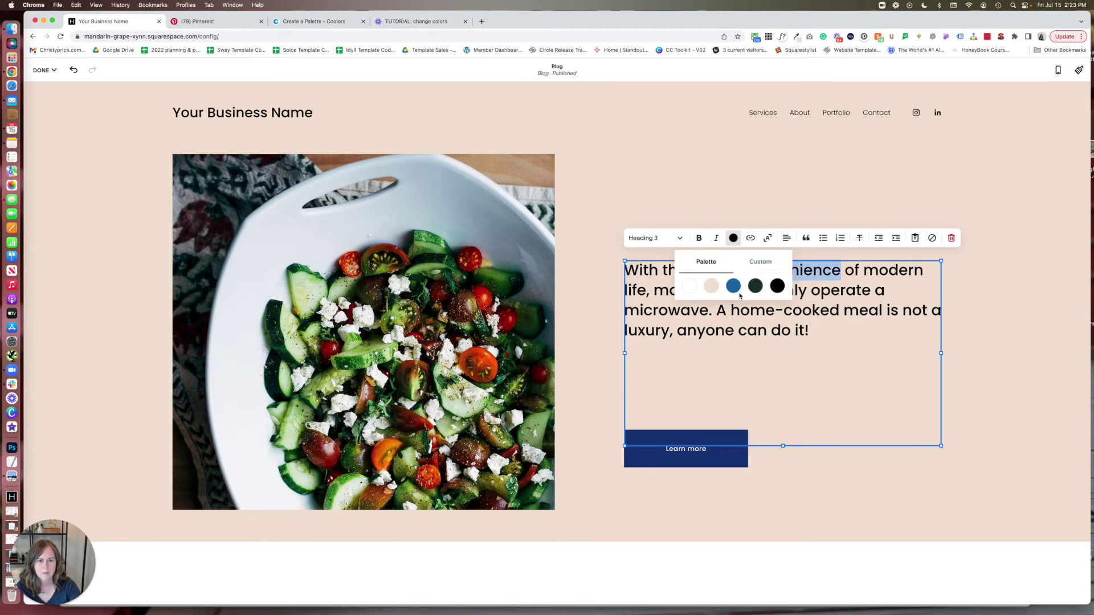
{"action": "left_click", "coordinate": [761, 262]}
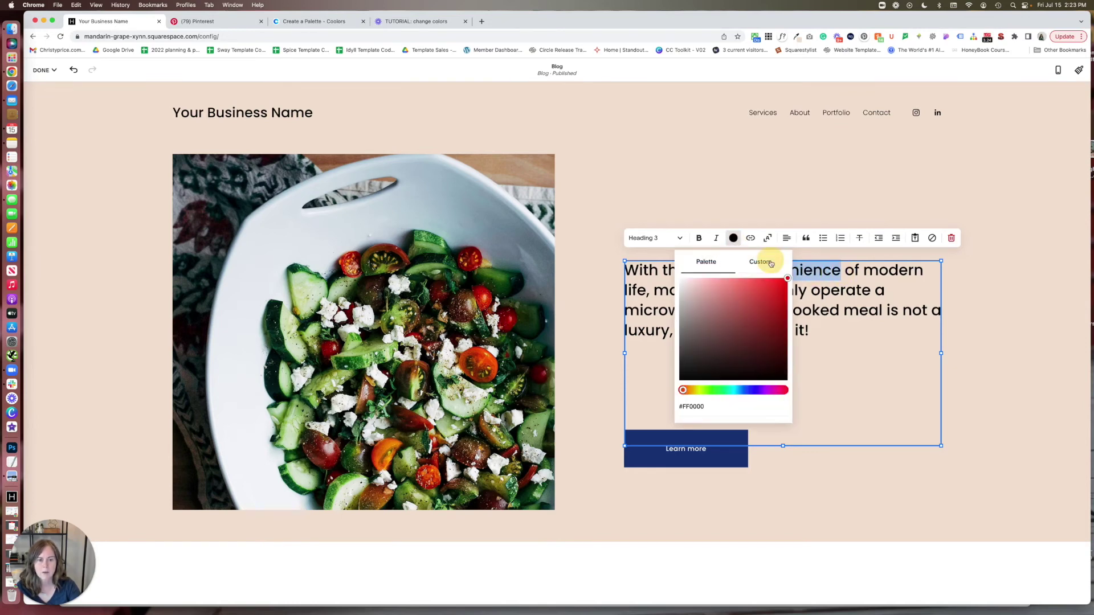
{"action": "left_click", "coordinate": [706, 262]}
{"action": "left_click", "coordinate": [733, 285]}
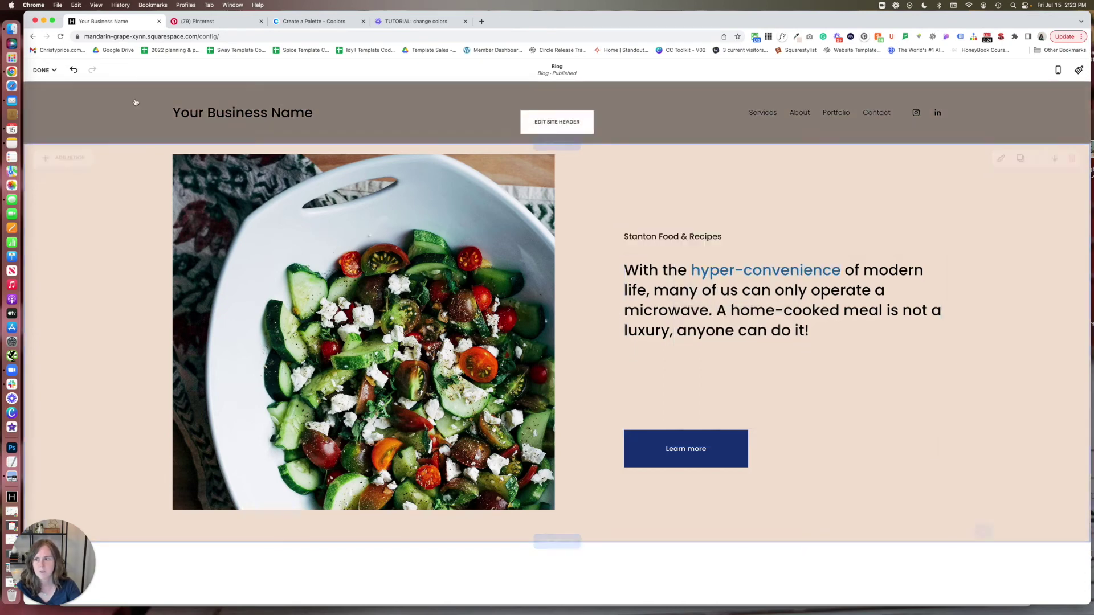
{"action": "key", "text": "super+s"}
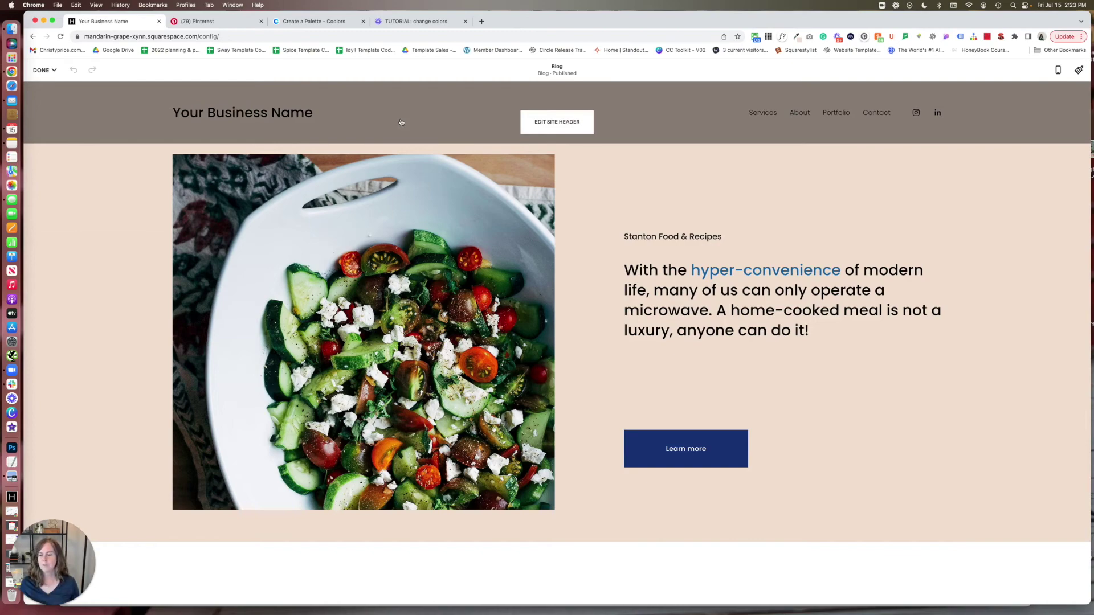
Exit to the site dashboard, then reopen the Blog page in the editor
{"action": "key", "text": "Escape"}
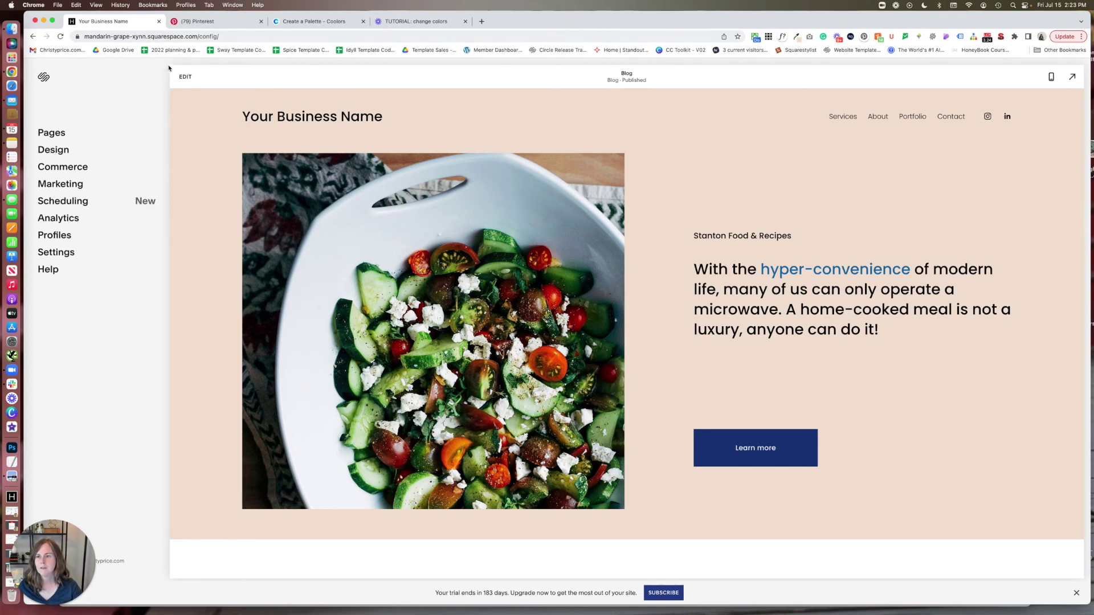
{"action": "left_click", "coordinate": [184, 76]}
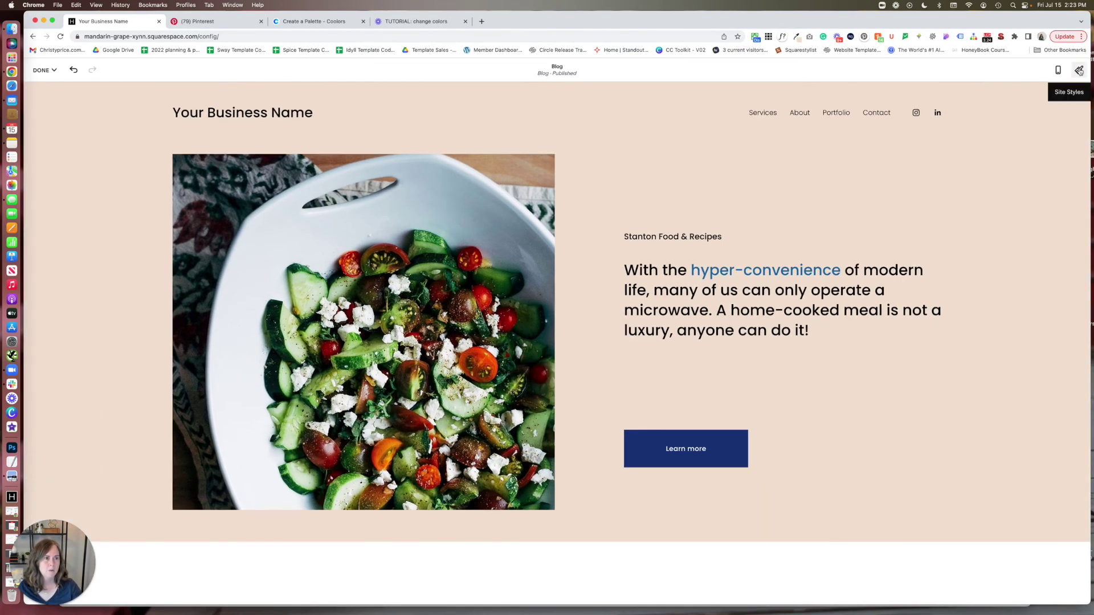
Set the Light 2 theme's section background to a custom pale green and save
{"action": "left_click", "coordinate": [1076, 73]}
{"action": "left_click", "coordinate": [983, 163]}
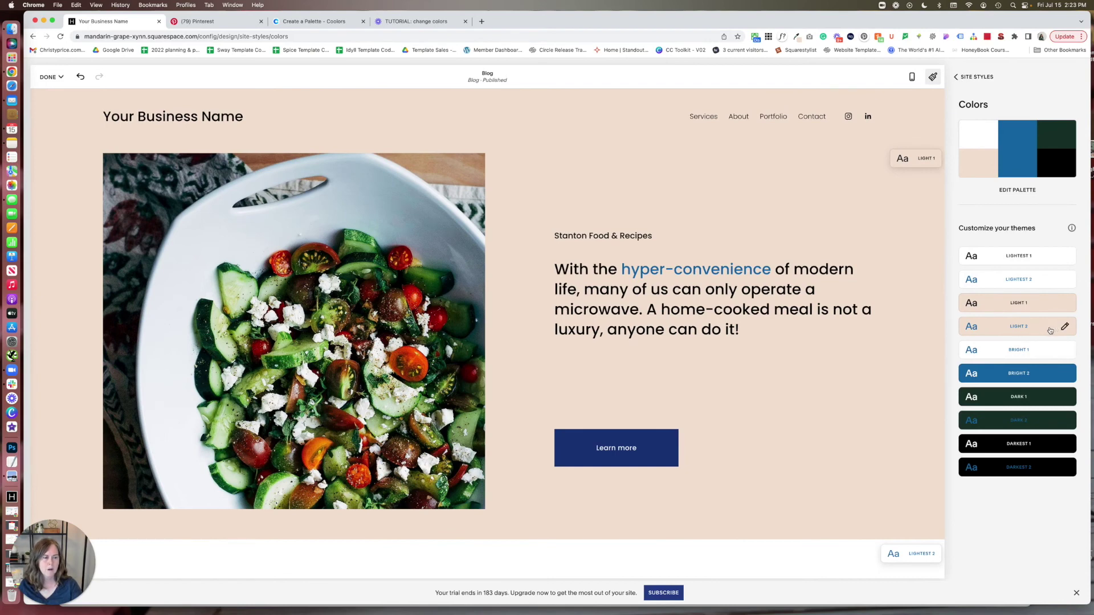
{"action": "left_click", "coordinate": [1063, 329]}
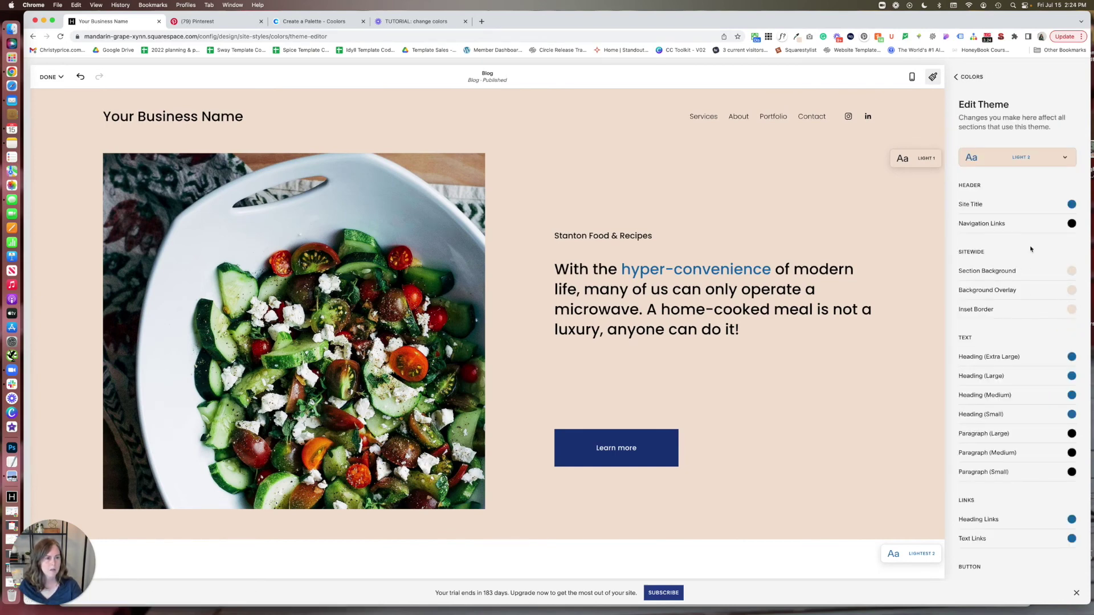
{"action": "left_click", "coordinate": [1072, 272]}
{"action": "left_click", "coordinate": [1049, 296]}
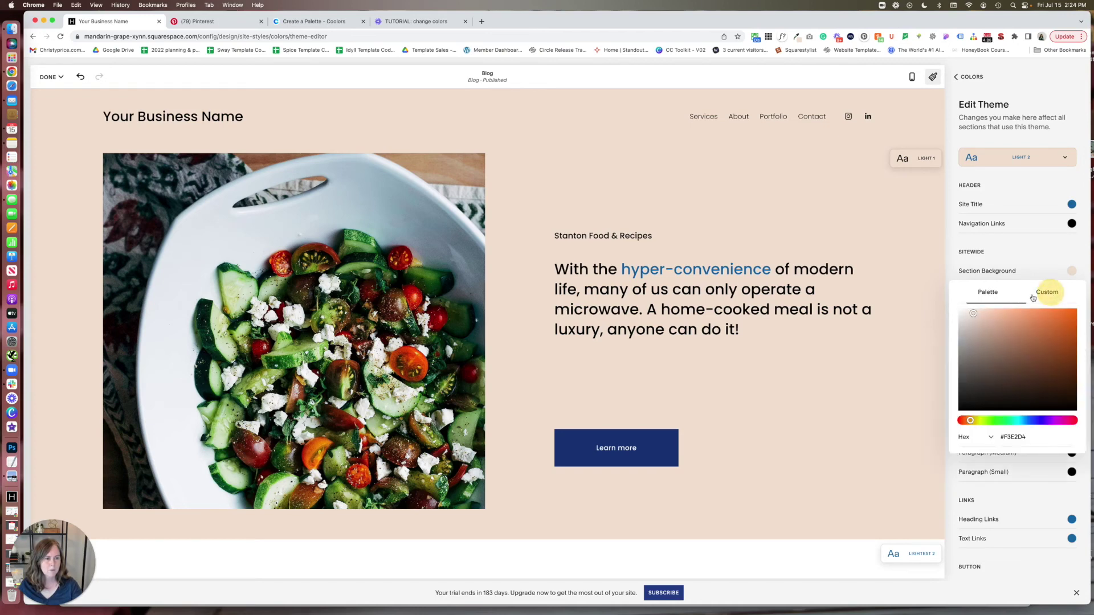
{"action": "left_click", "coordinate": [1048, 361]}
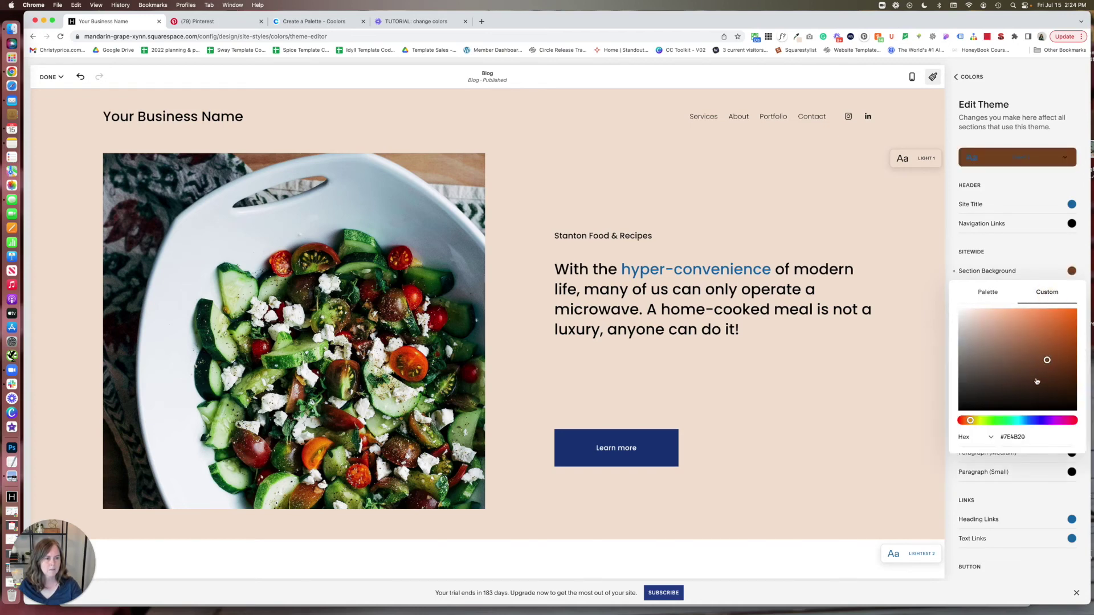
{"action": "left_click", "coordinate": [991, 423]}
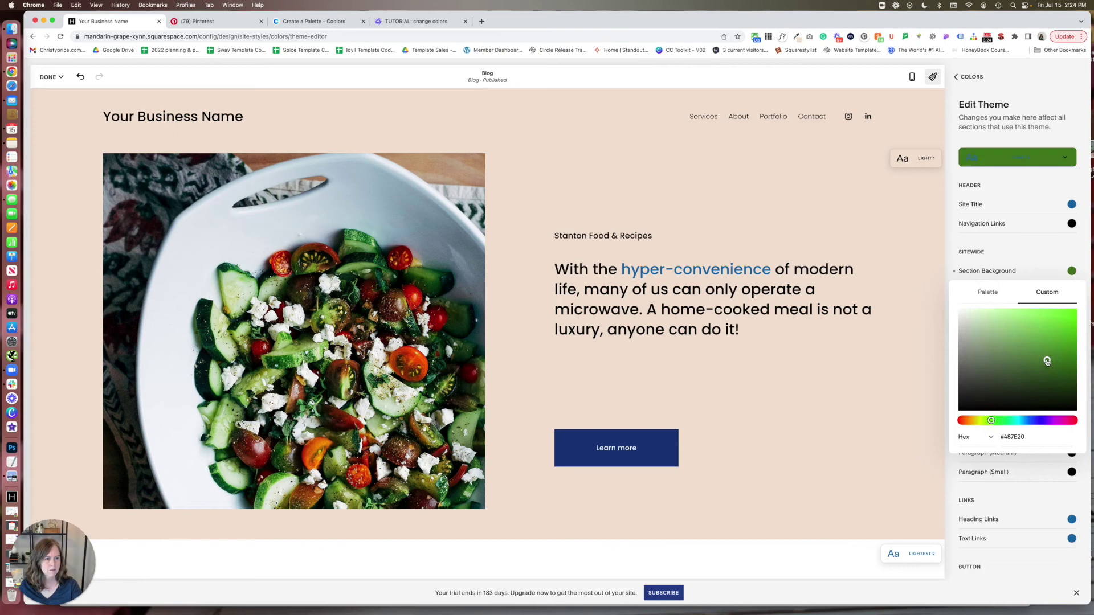
{"action": "left_click", "coordinate": [993, 329]}
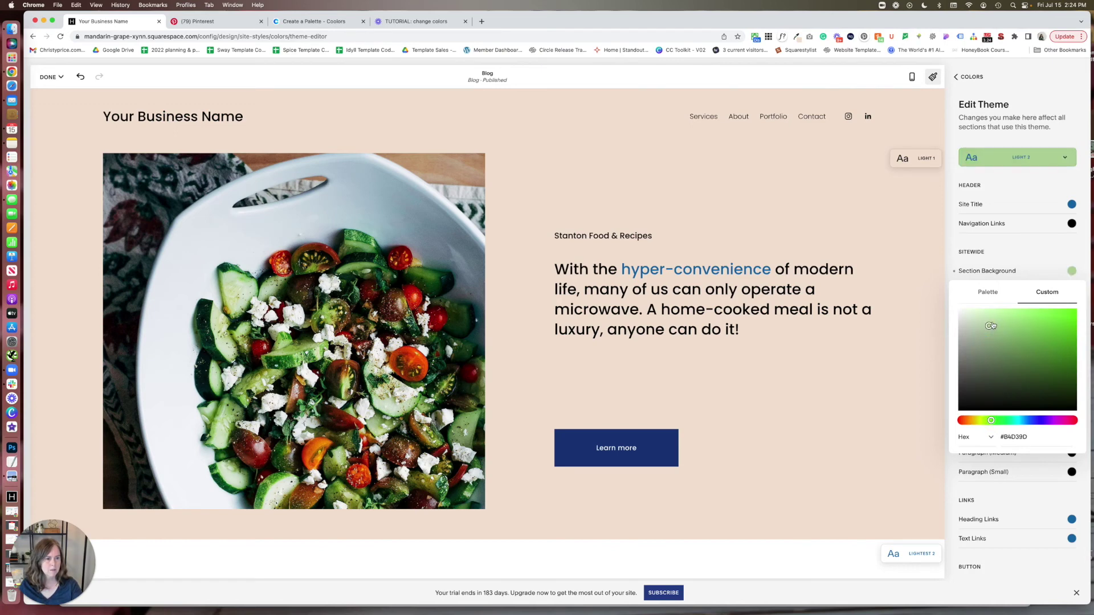
{"action": "left_click", "coordinate": [847, 203]}
{"action": "left_click", "coordinate": [41, 104]}
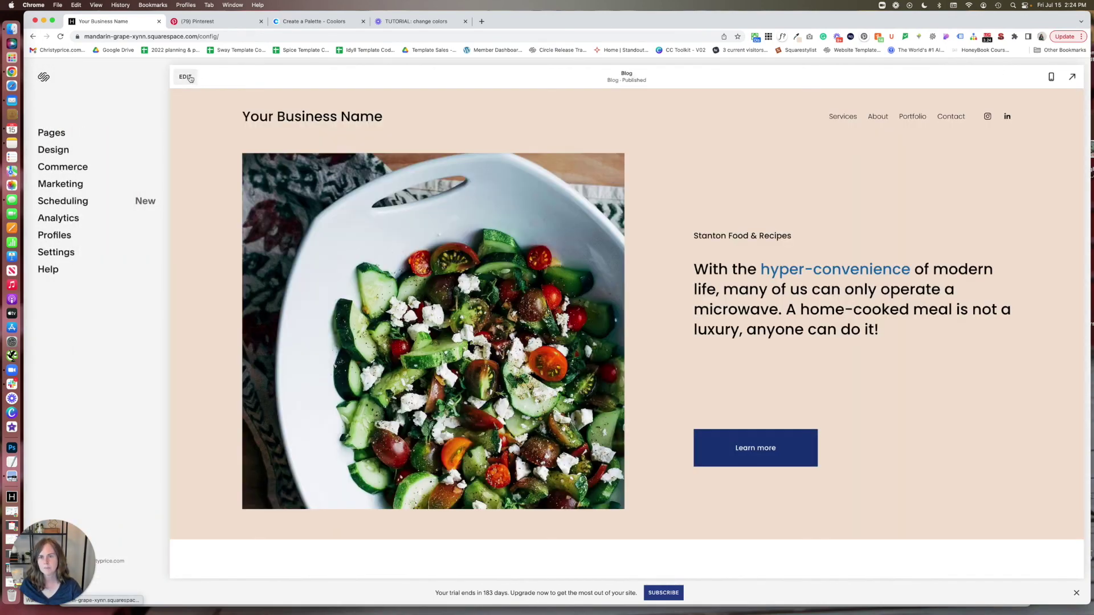
Give the salad hero section the Light 2 colour theme for a light-green background, then save the Blog page
{"action": "left_click", "coordinate": [185, 77]}
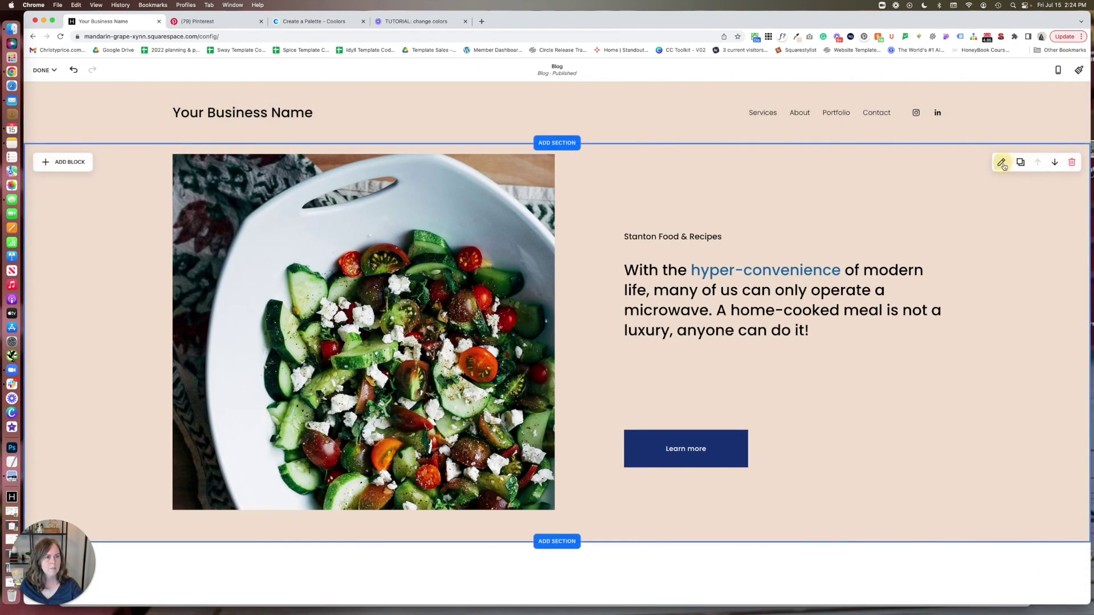
{"action": "left_click", "coordinate": [1002, 161]}
{"action": "left_click", "coordinate": [1033, 193]}
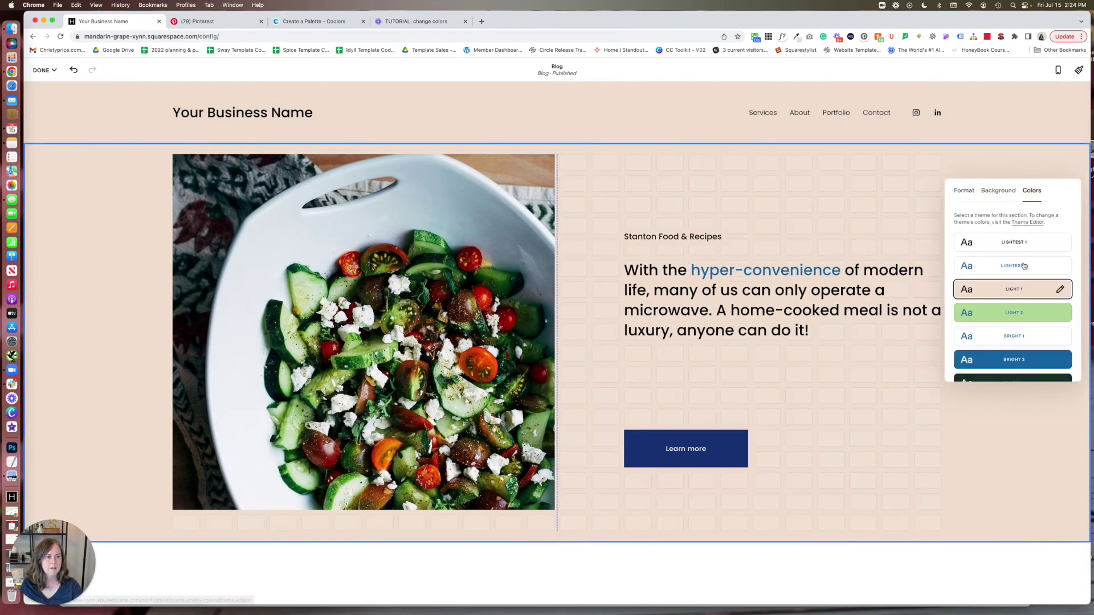
{"action": "left_click", "coordinate": [1026, 312]}
{"action": "left_click", "coordinate": [44, 70]}
{"action": "left_click", "coordinate": [43, 92]}
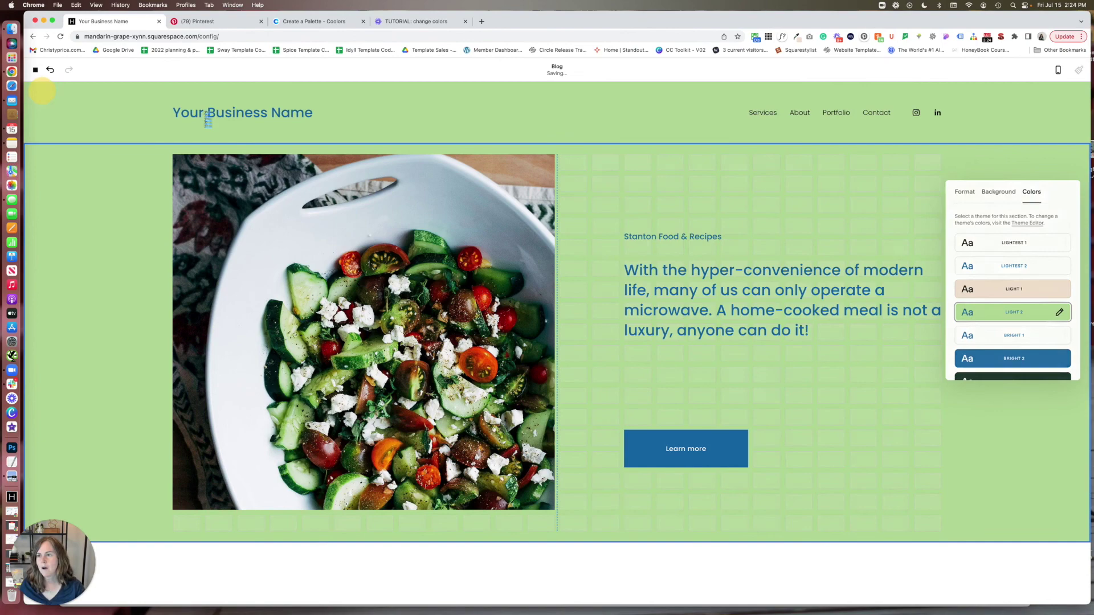